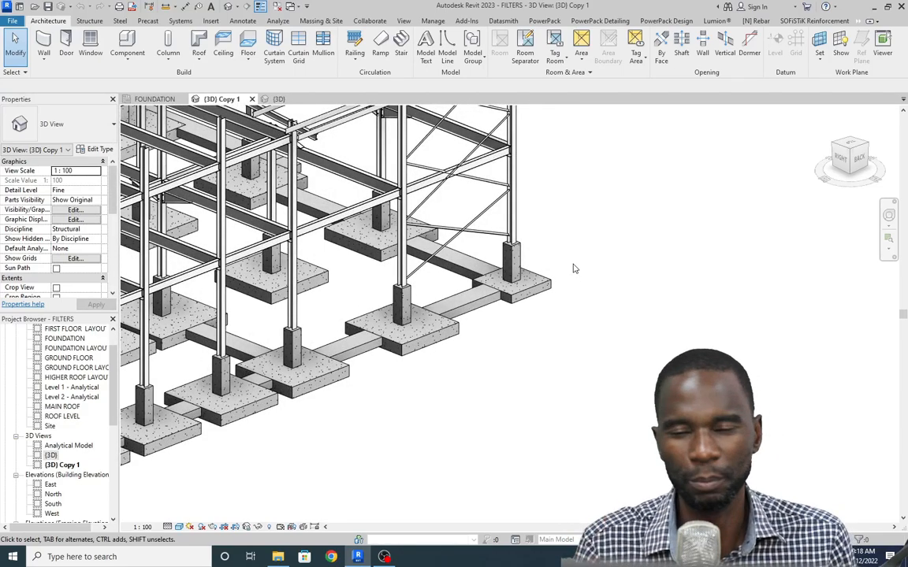
- Examine the full structural frame with its pad footings, columns and ground beams in the {3D} Copy 1 view
scroll(564, 279, "down", 6)
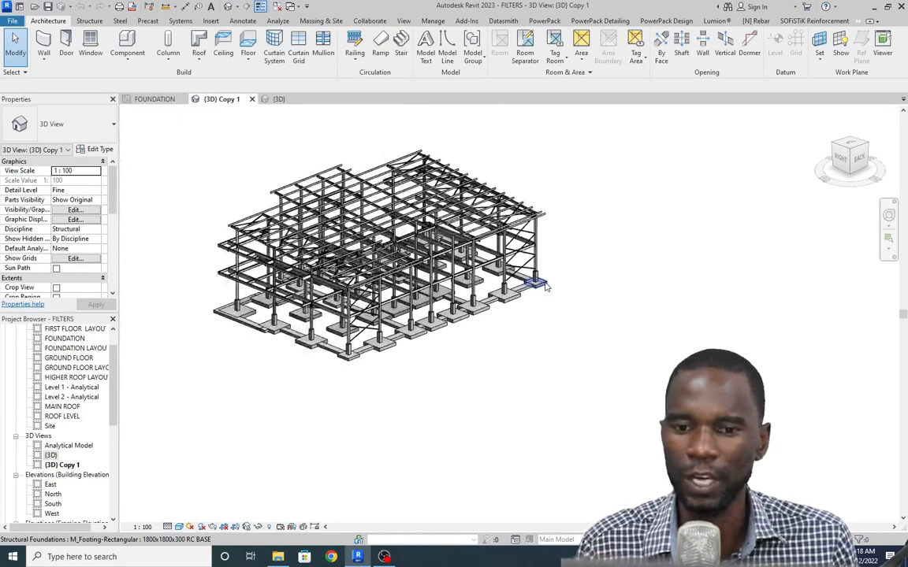
scroll(543, 279, "up", 5)
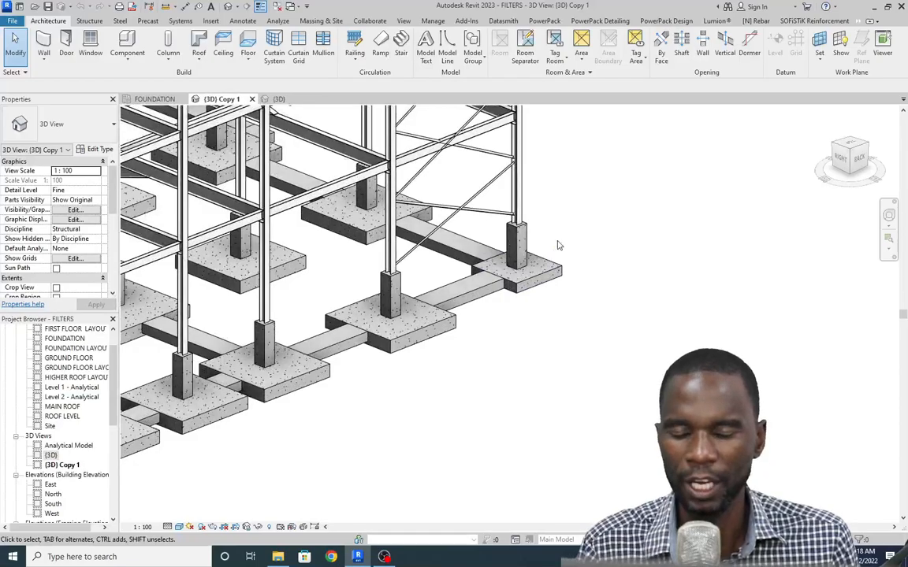
scroll(504, 315, "down", 5)
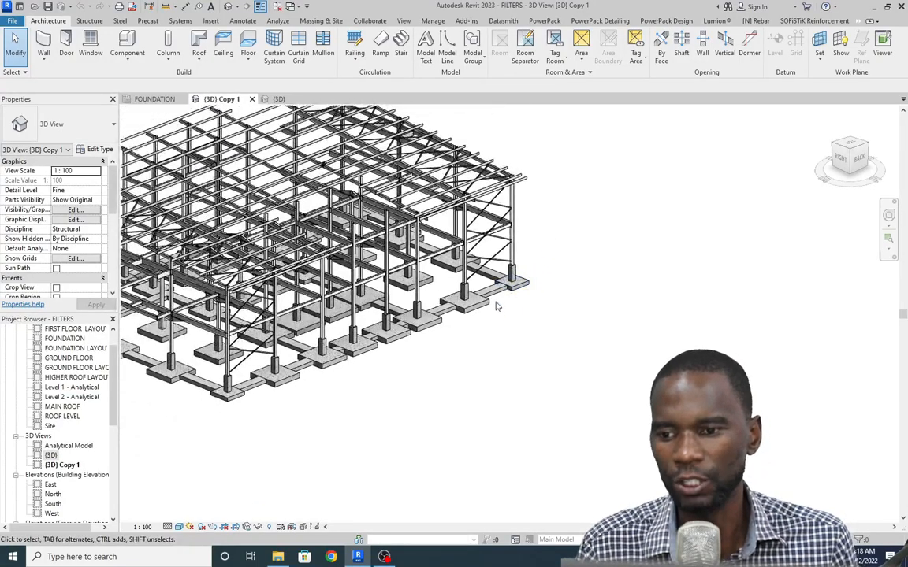
scroll(458, 325, "down", 3)
scroll(282, 325, "up", 4)
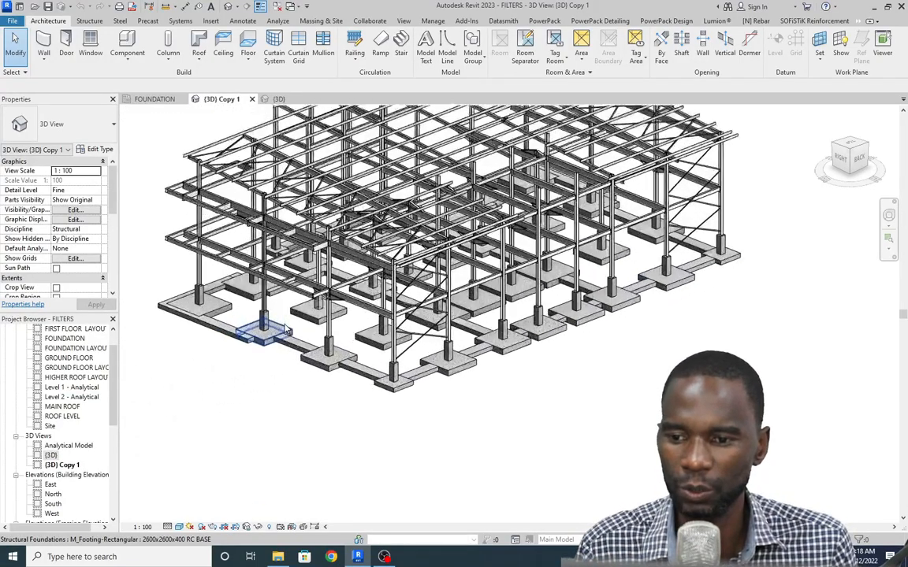
scroll(237, 299, "down", 4)
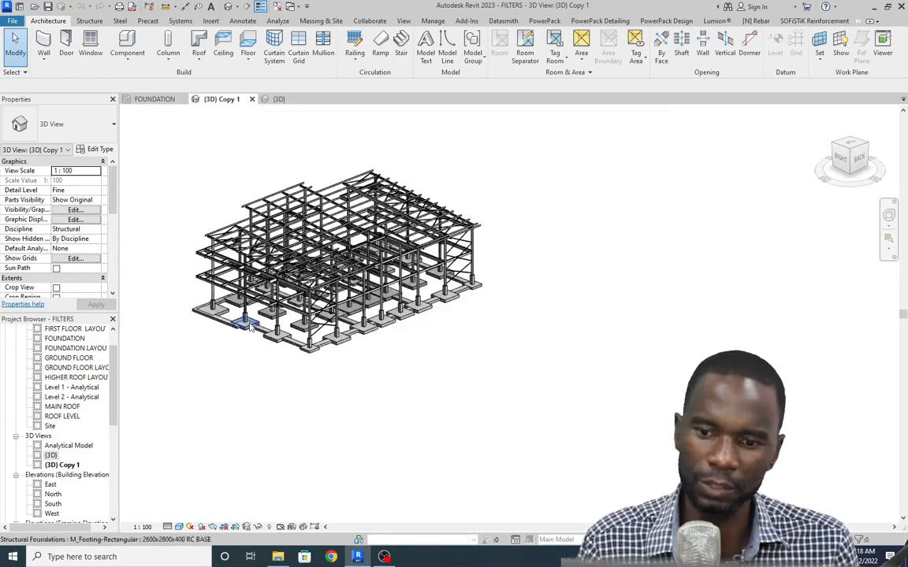
scroll(378, 325, "up", 4)
scroll(397, 323, "down", 3)
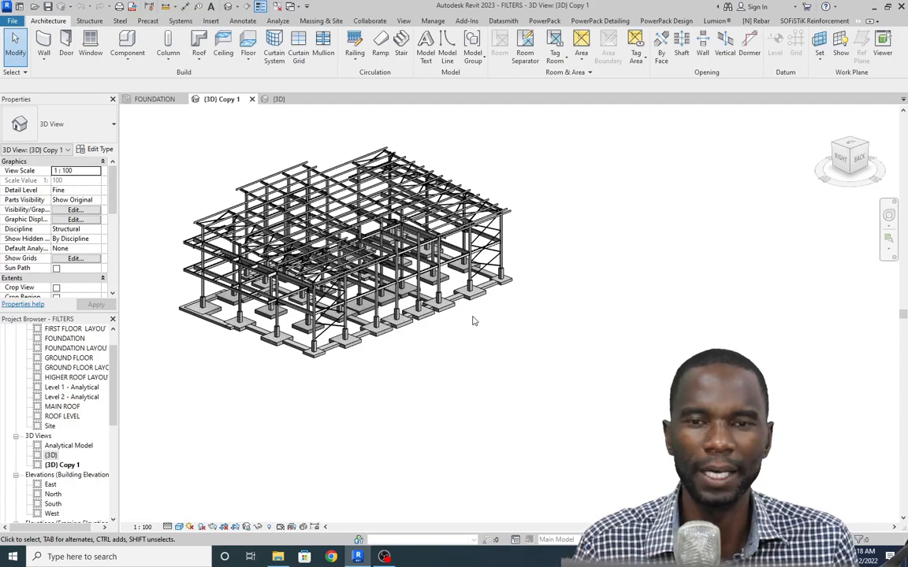
scroll(453, 322, "up", 3)
scroll(415, 309, "down", 4)
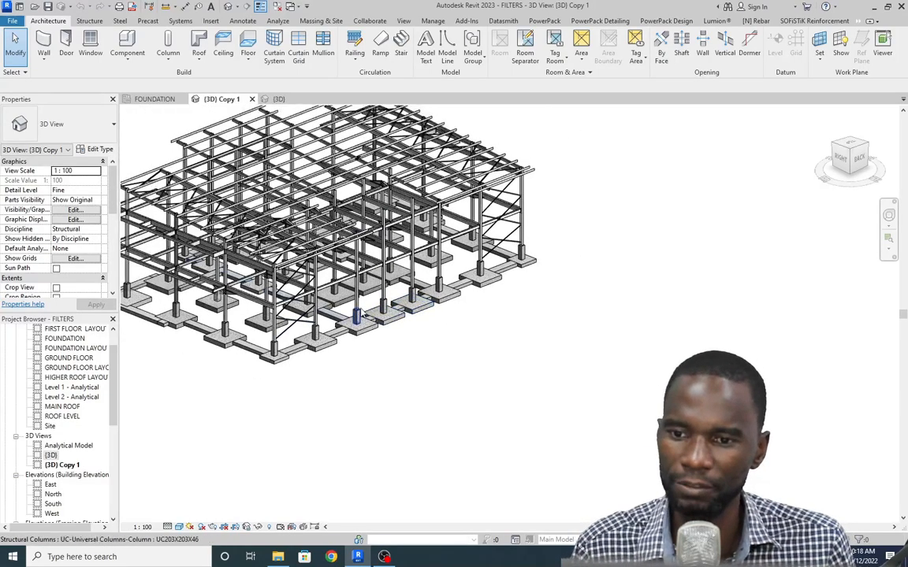
scroll(224, 302, "up", 3)
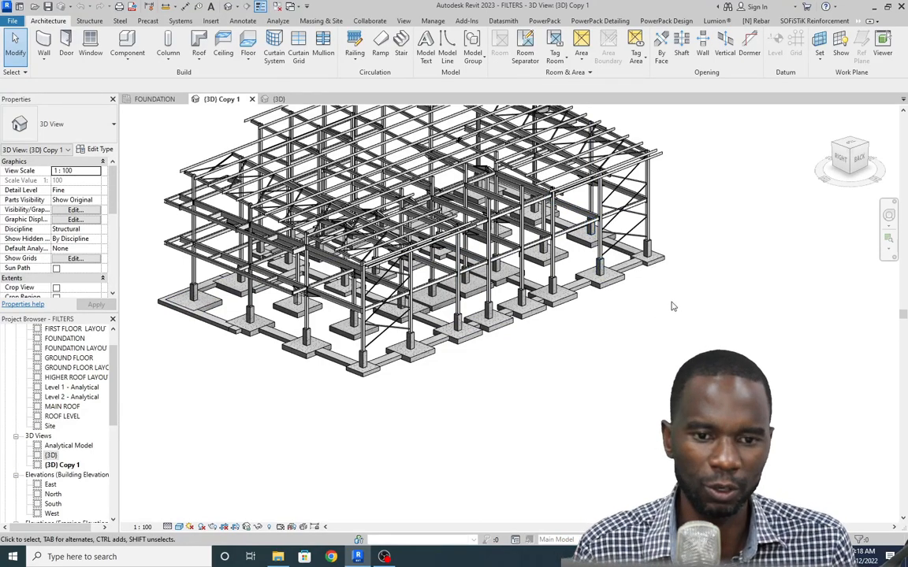
scroll(697, 238, "up", 4)
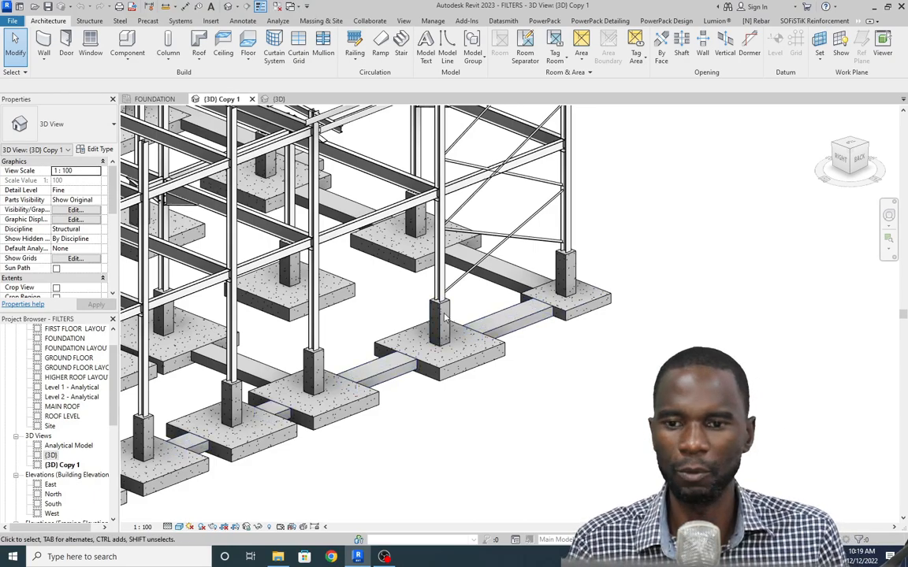
scroll(489, 283, "down", 2)
scroll(339, 223, "down", 2)
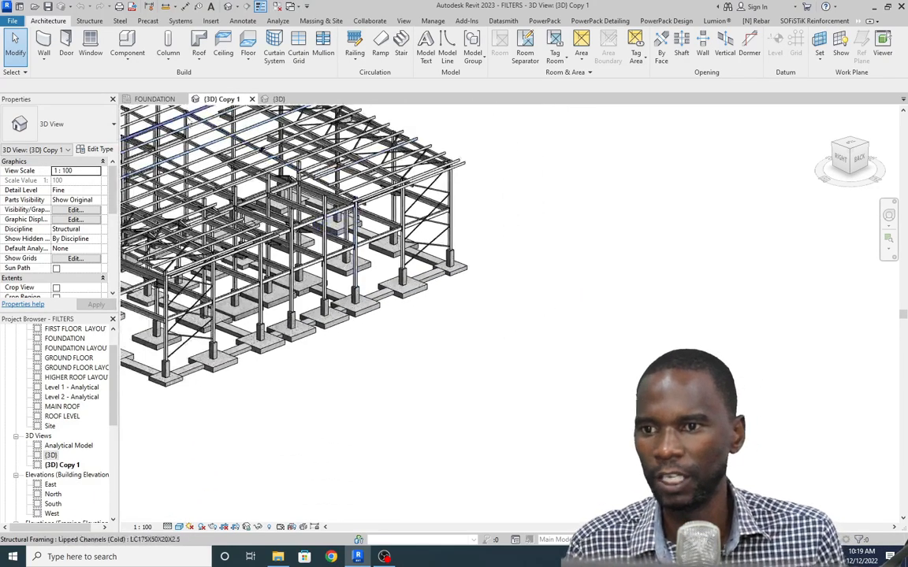
- Look over the FOUNDATION plan and the {3D} Copy 1 view, and bring up the {3D} view
left_click(155, 99)
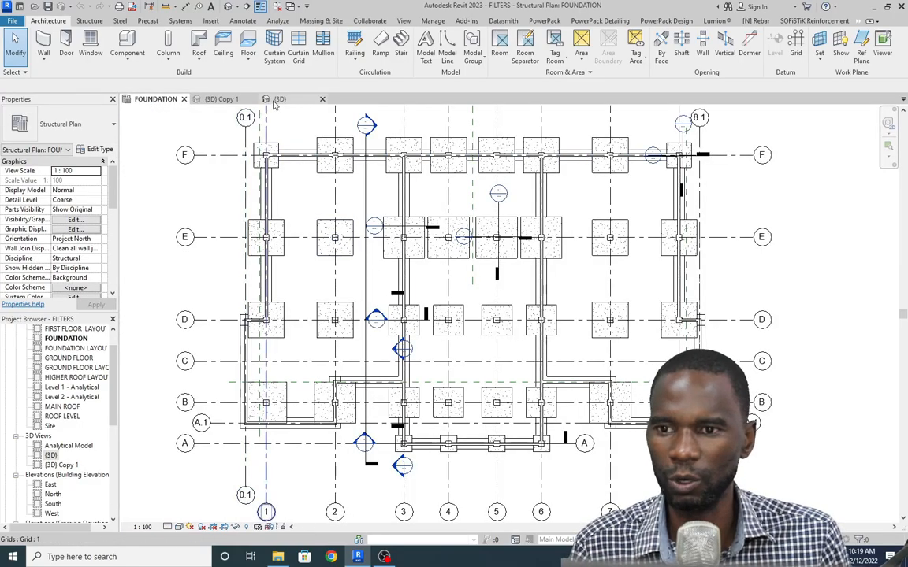
left_click(214, 101)
scroll(288, 235, "down", 1)
left_click(279, 99)
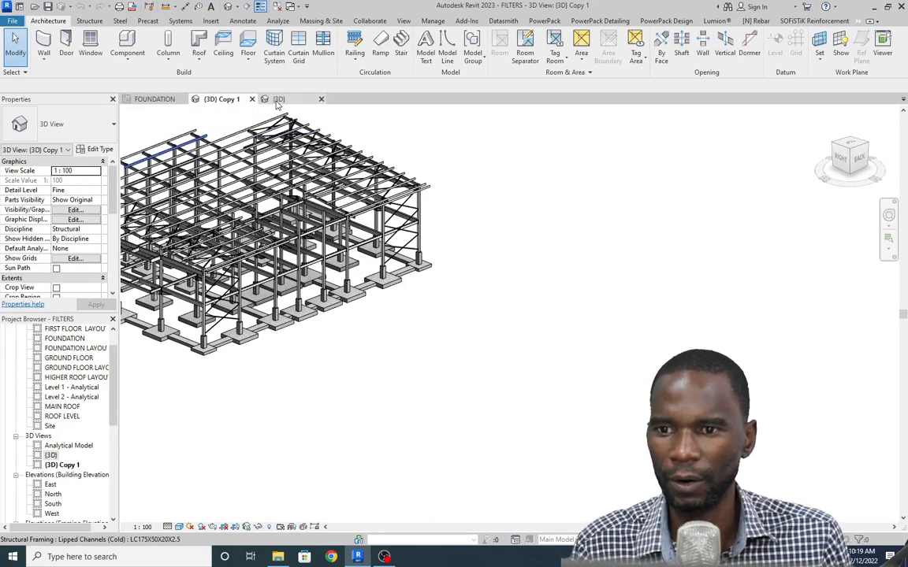
- Examine the isolated pad footings, stub columns and connecting ground beams in the {3D} view
scroll(355, 244, "down", 2)
scroll(392, 245, "up", 2)
scroll(390, 246, "down", 2)
scroll(292, 271, "up", 4)
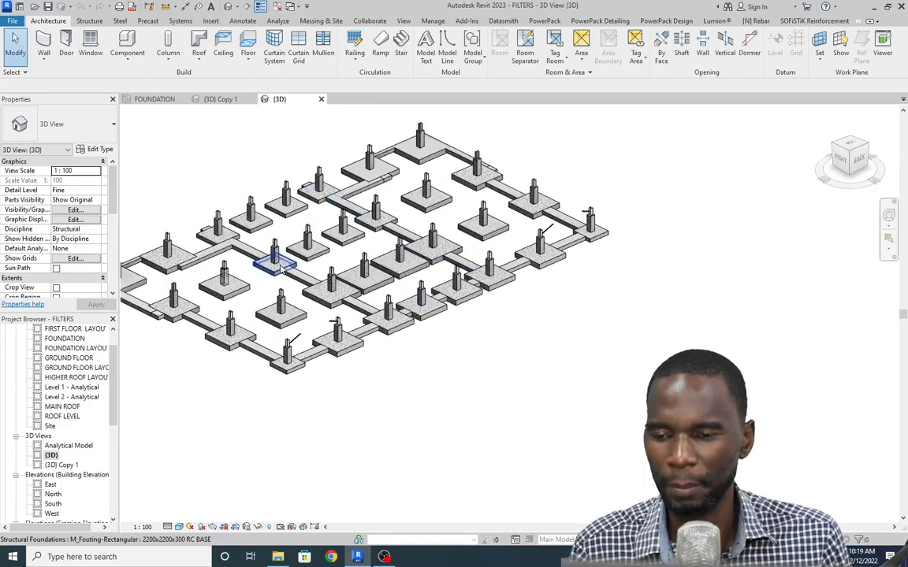
scroll(291, 271, "down", 2)
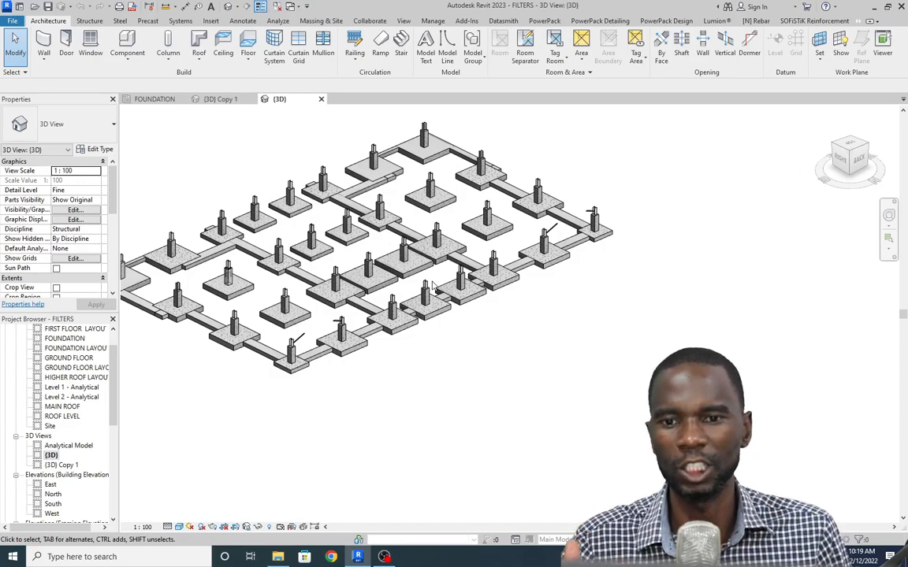
scroll(436, 246, "up", 6)
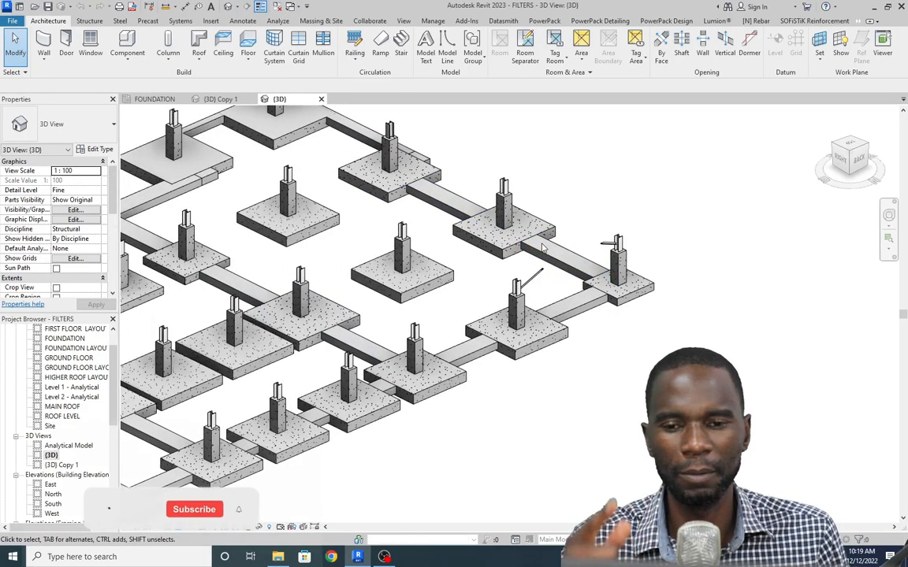
scroll(504, 225, "down", 3)
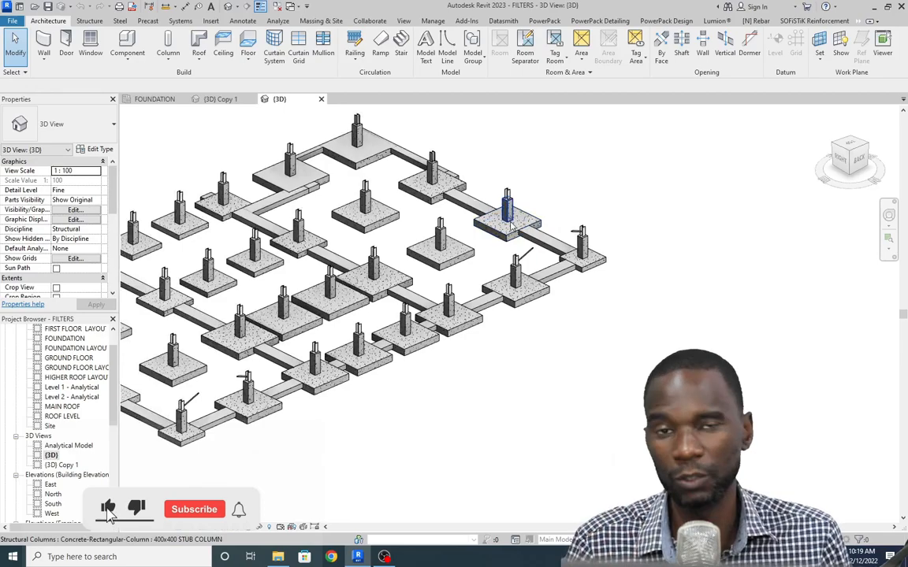
scroll(510, 229, "down", 2)
scroll(522, 212, "up", 4)
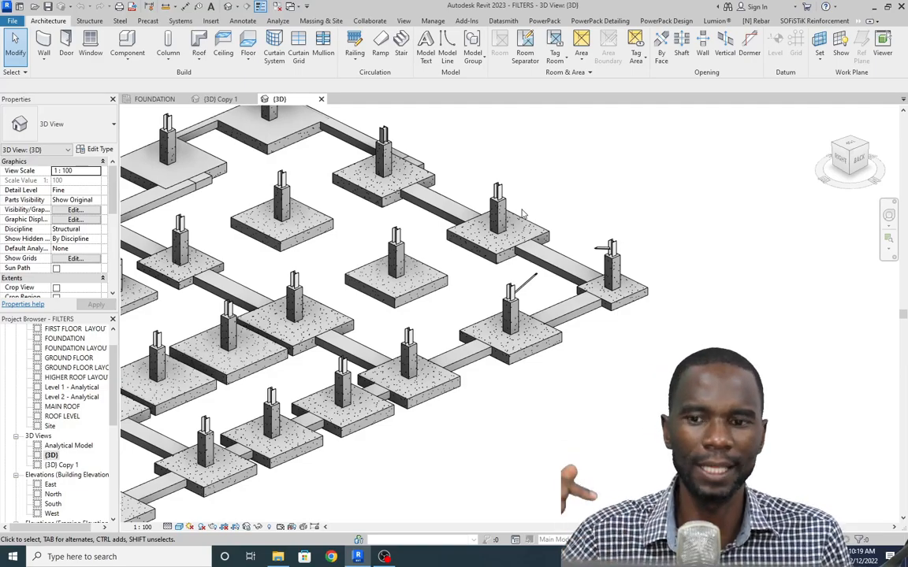
scroll(508, 207, "down", 5)
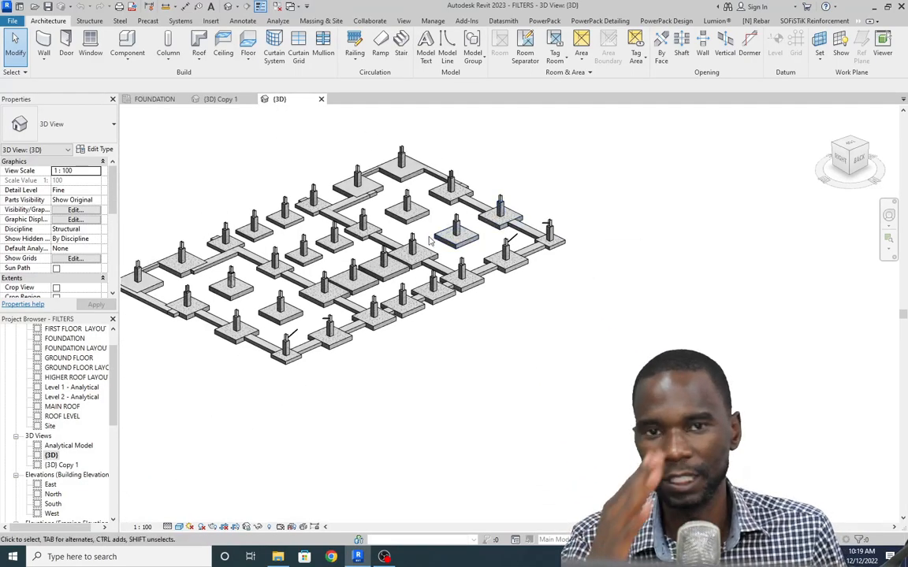
scroll(453, 235, "down", 2)
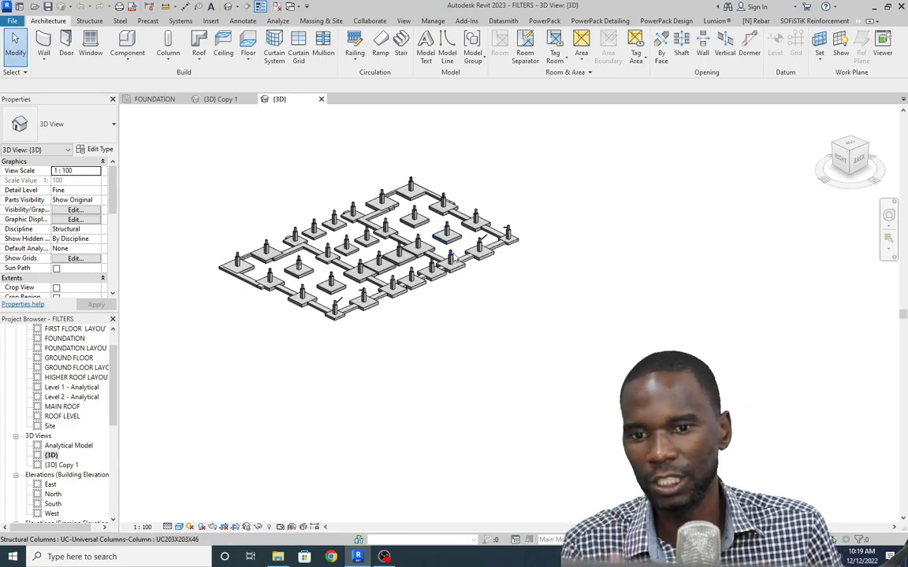
scroll(457, 242, "up", 5)
scroll(457, 242, "down", 4)
scroll(432, 223, "up", 4)
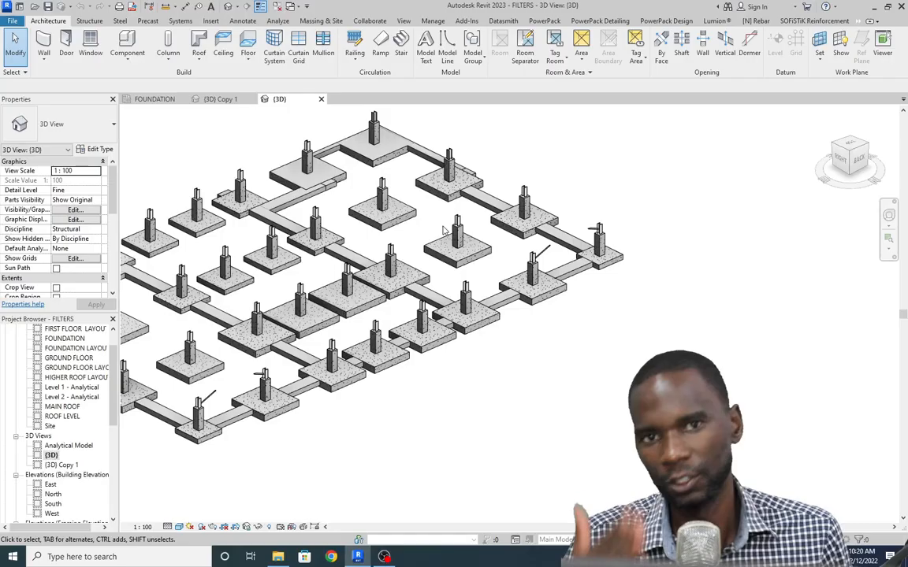
scroll(444, 229, "down", 3)
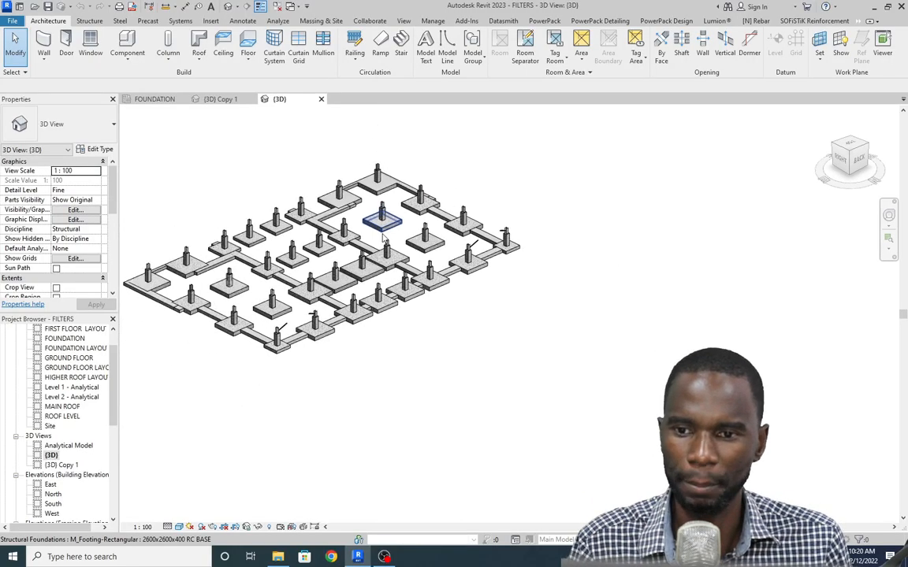
scroll(473, 245, "up", 2)
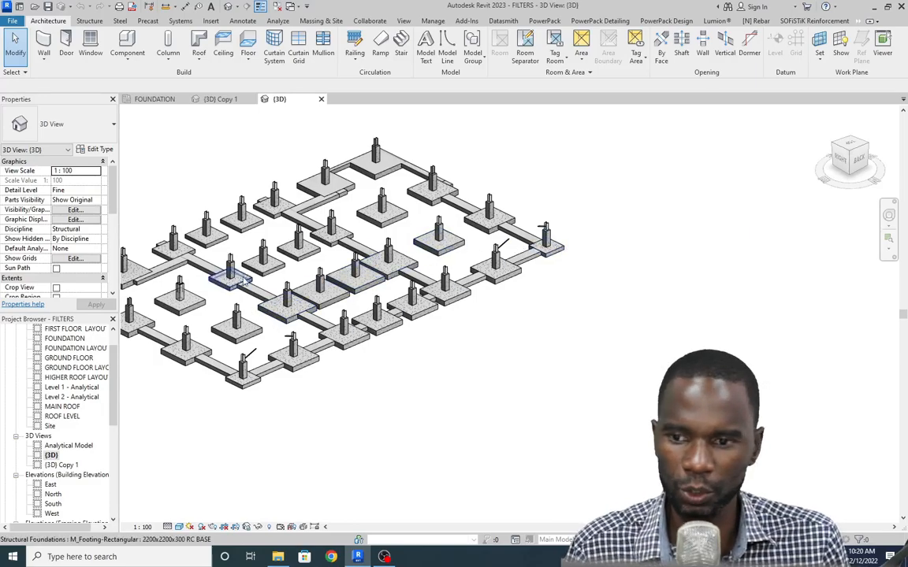
- Browse the project's plans, elevations and sections, and open the South building elevation
scroll(89, 409, "up", 1)
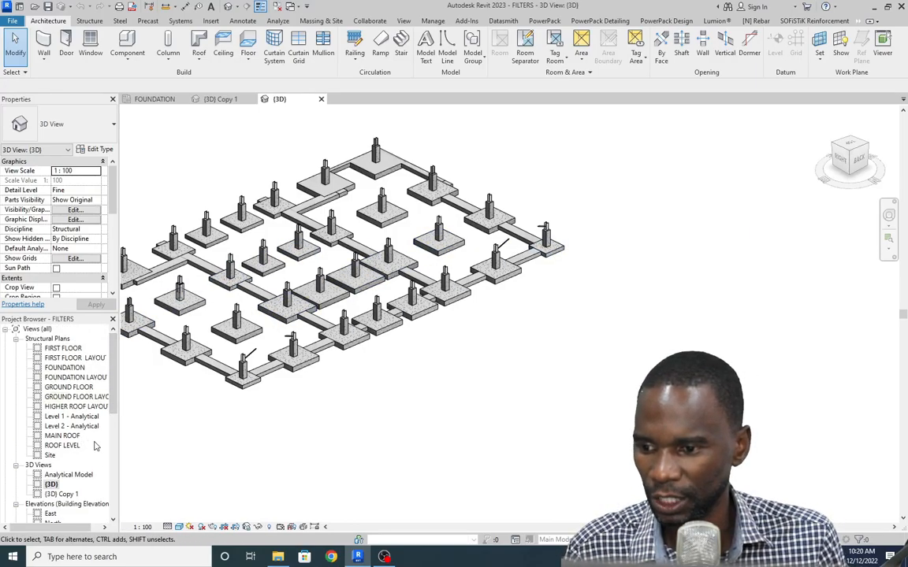
scroll(86, 465, "down", 1)
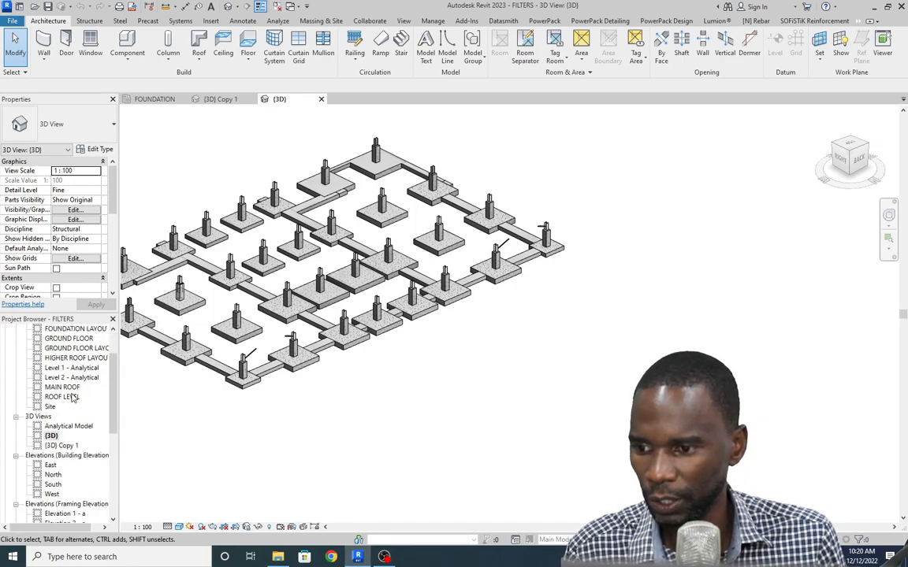
scroll(73, 398, "up", 2)
scroll(86, 466, "down", 5)
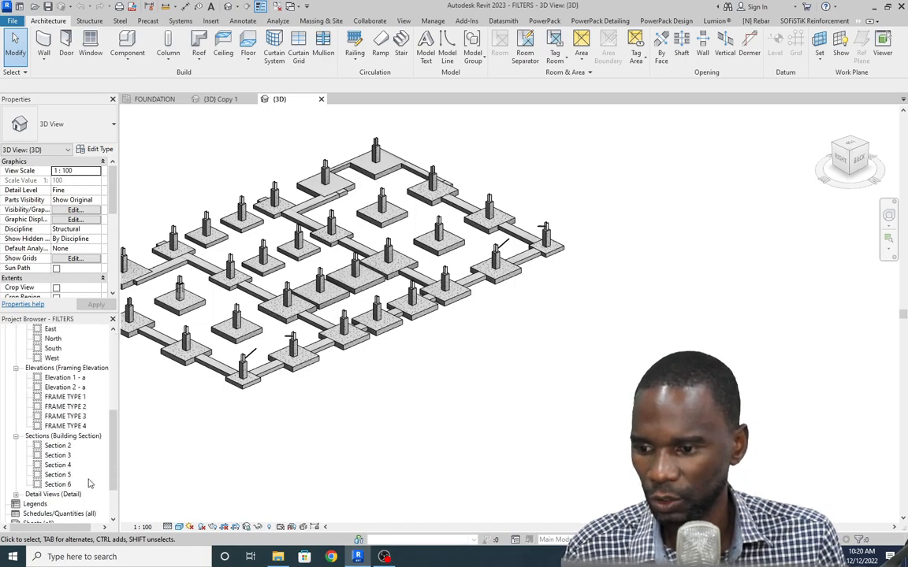
scroll(58, 440, "down", 2)
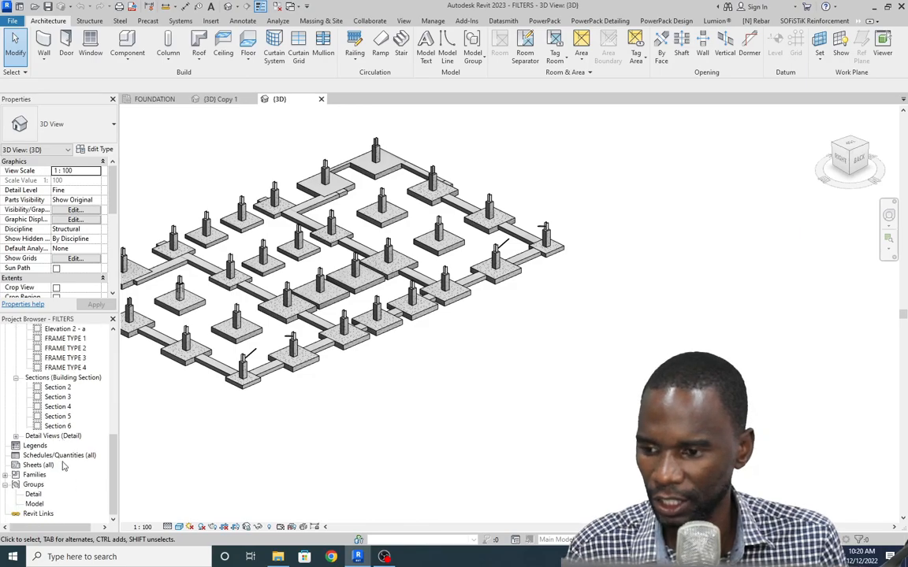
scroll(63, 457, "up", 4)
left_click(53, 388)
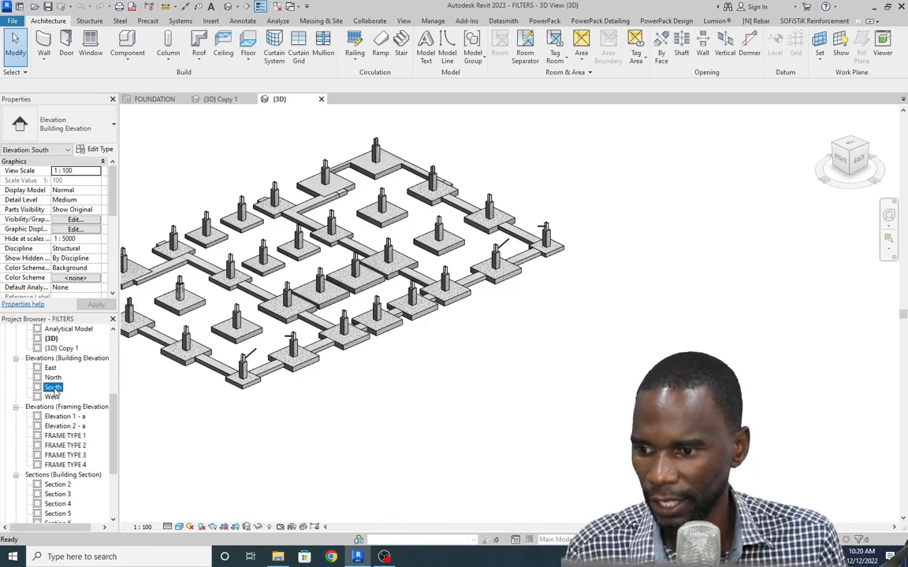
double_click(52, 388)
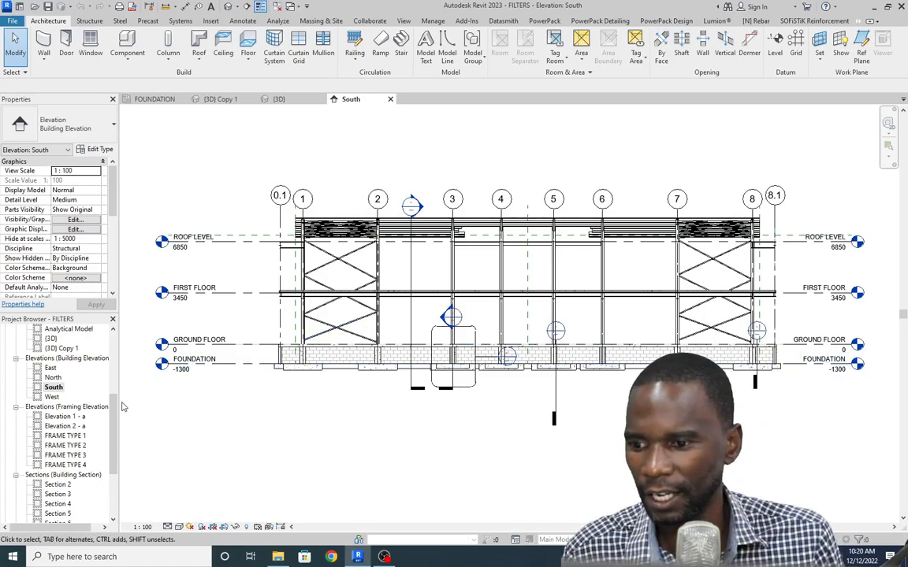
- Open the FOUNDATION structural plan and examine the pad footings and existing section marks along grid E
scroll(79, 378, "up", 5)
double_click(65, 367)
scroll(400, 328, "down", 3)
scroll(400, 328, "up", 4)
scroll(400, 328, "down", 3)
scroll(232, 263, "up", 3)
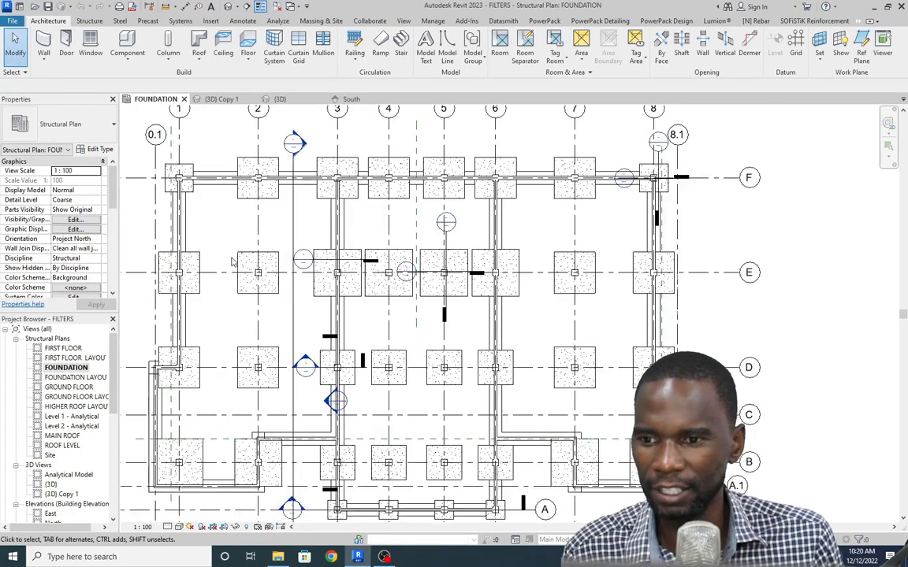
scroll(236, 260, "up", 1)
scroll(259, 266, "up", 4)
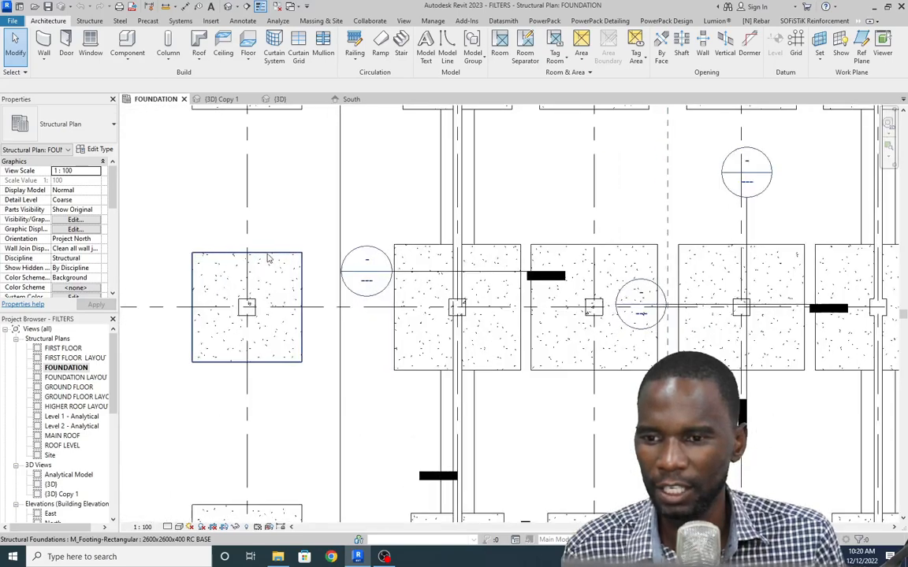
scroll(206, 295, "down", 3)
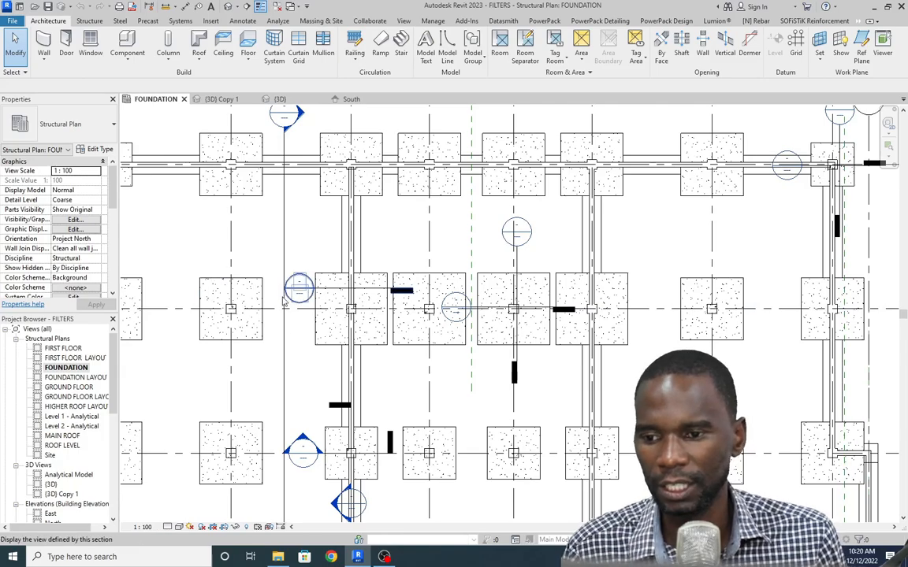
scroll(236, 338, "down", 2)
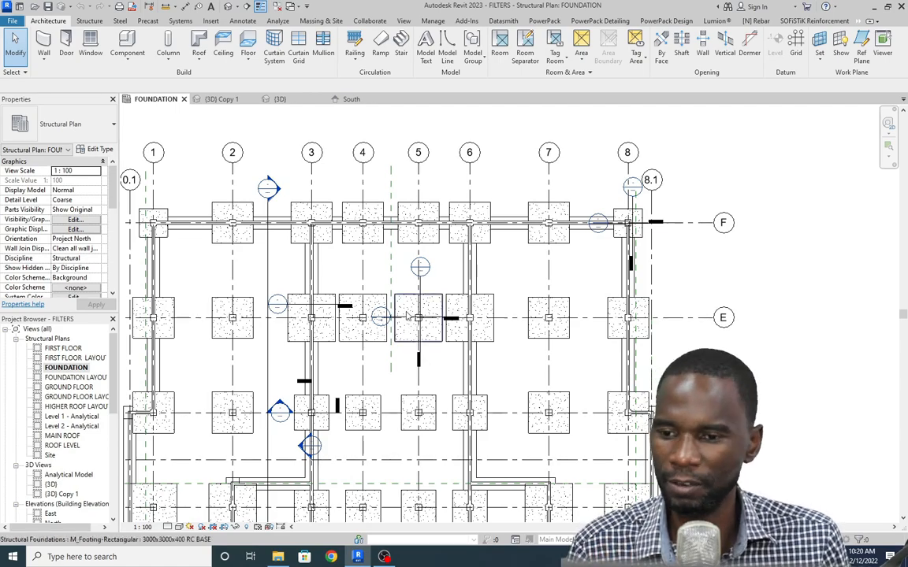
scroll(315, 181, "down", 2)
scroll(514, 379, "up", 1)
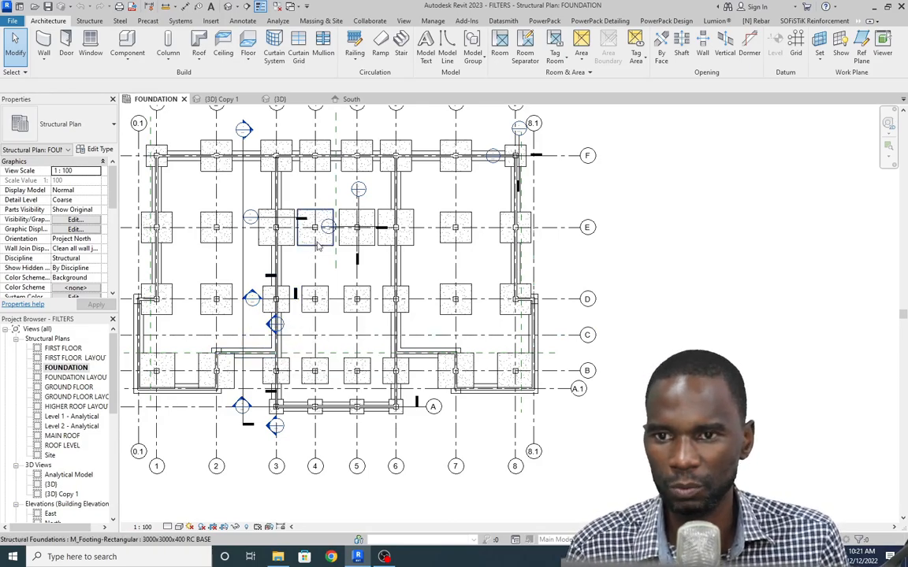
- Create a vertical section just off the stub column through the pad footing at grids 2 and E, flipped to look towards grid 1
left_click(403, 21)
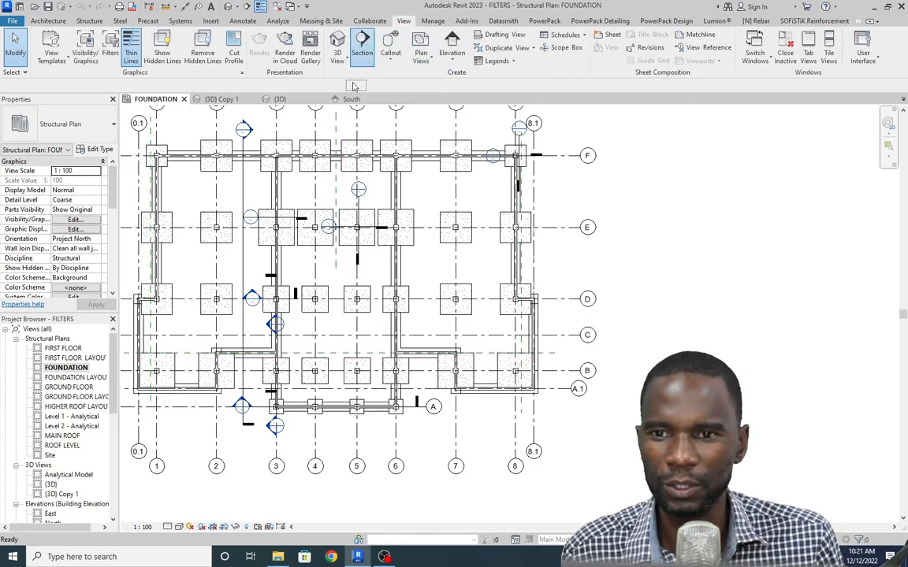
scroll(207, 221, "up", 5)
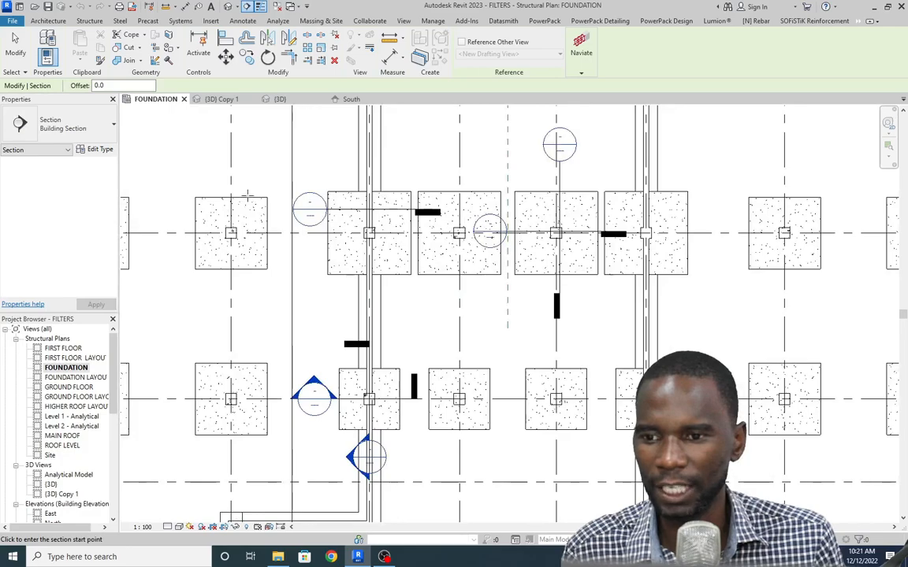
left_click(244, 189)
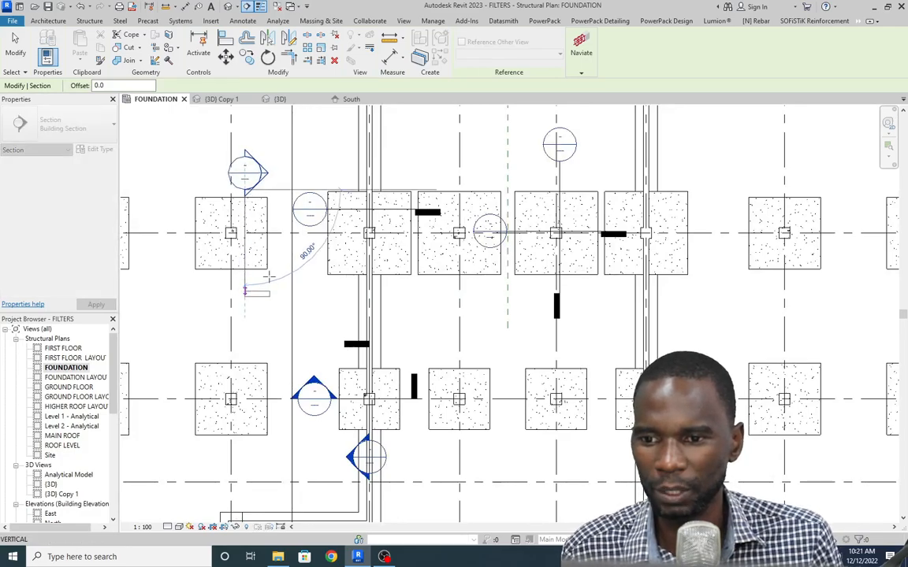
left_click(246, 293)
key("Escape")
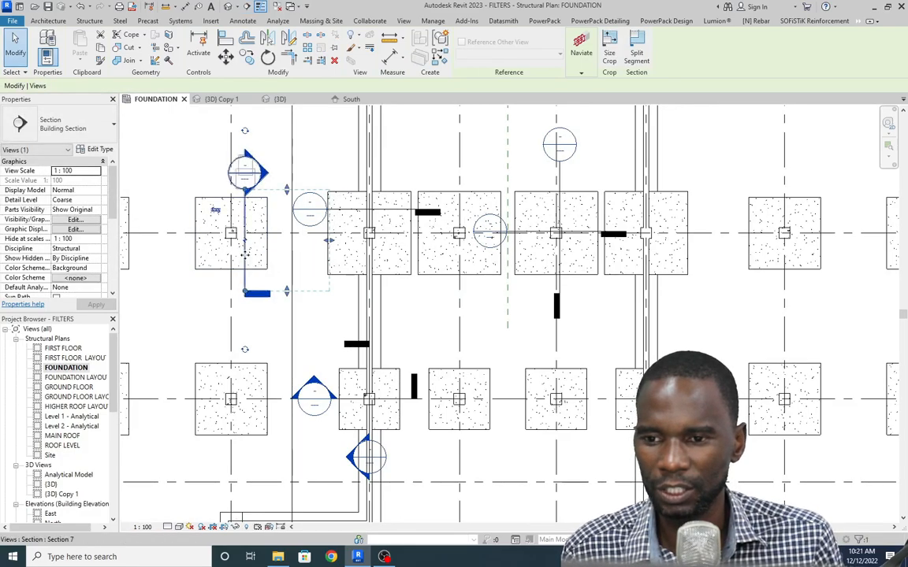
left_click(183, 147)
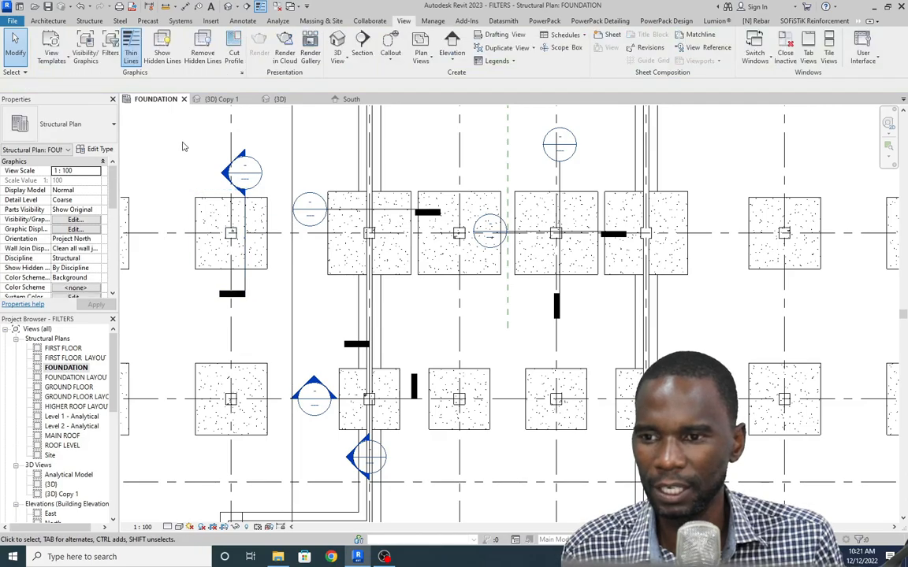
- Create a horizontal section through the same pad footing just off its stub column, flipped to look towards grid F
right_click(168, 133)
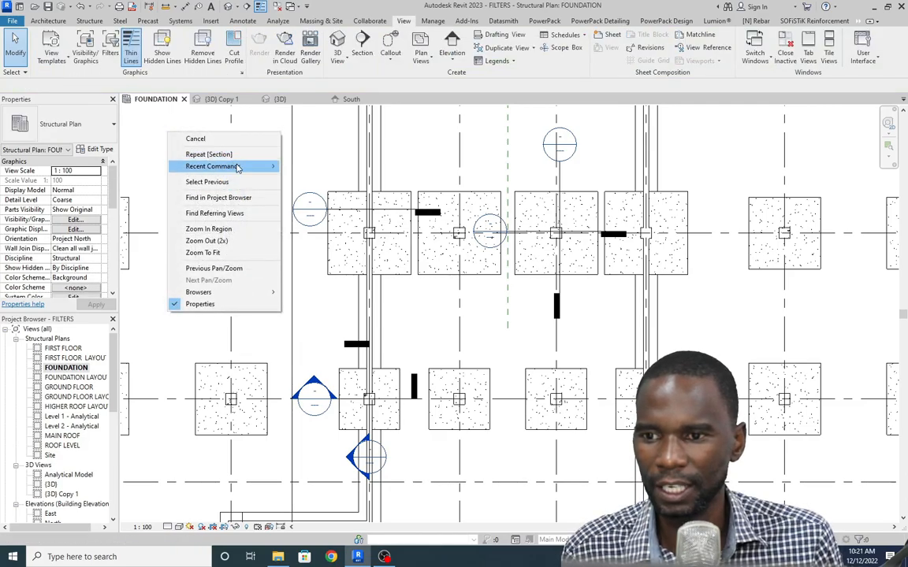
mouse_move(247, 171)
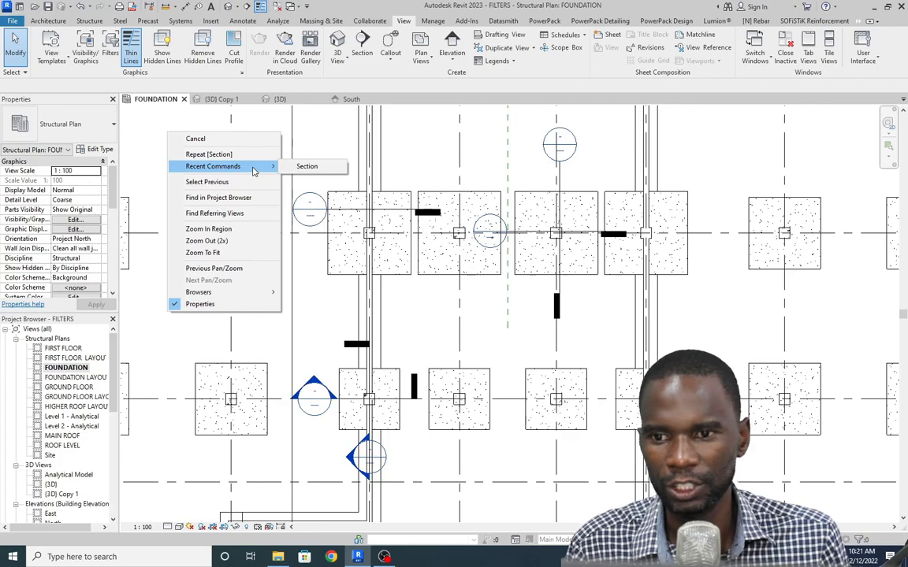
left_click(309, 169)
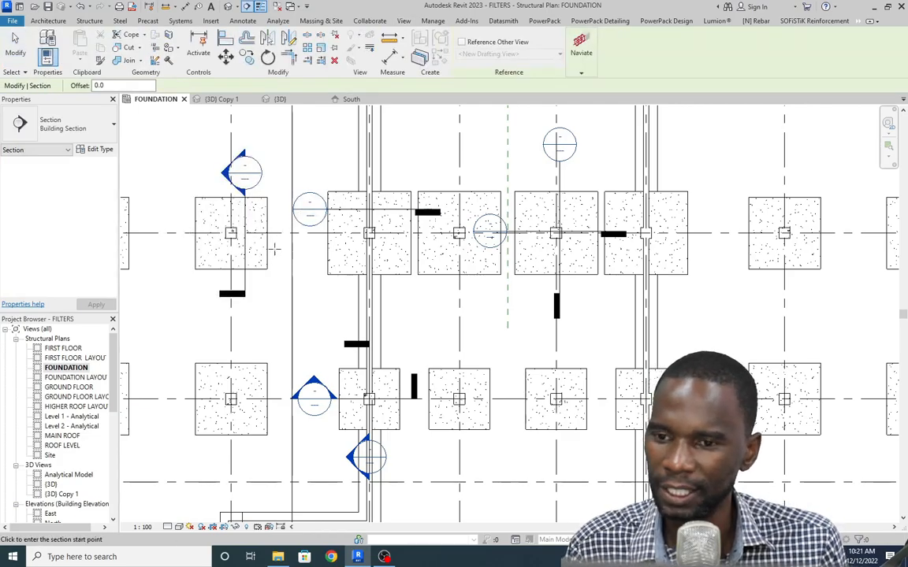
left_click(272, 247)
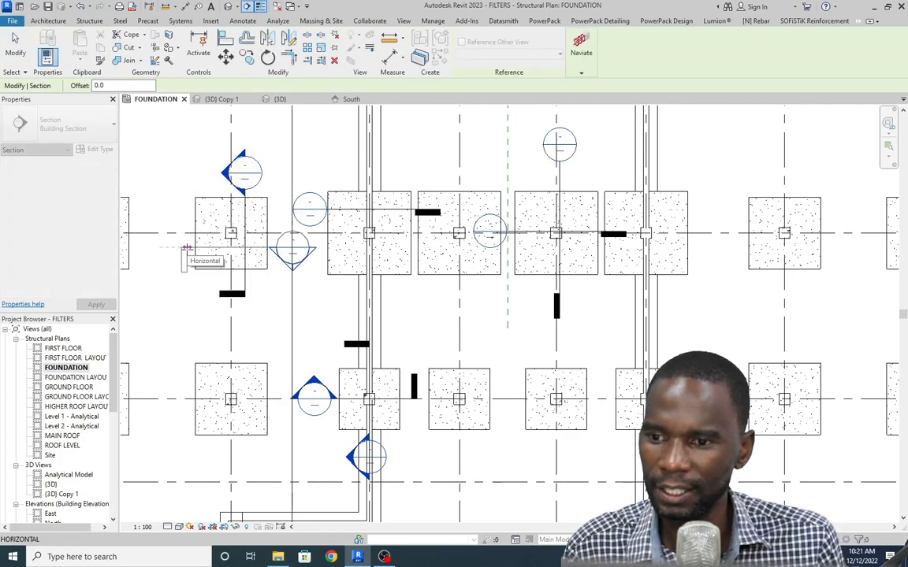
left_click(186, 248)
key("Escape")
left_click_drag(231, 324, 231, 169)
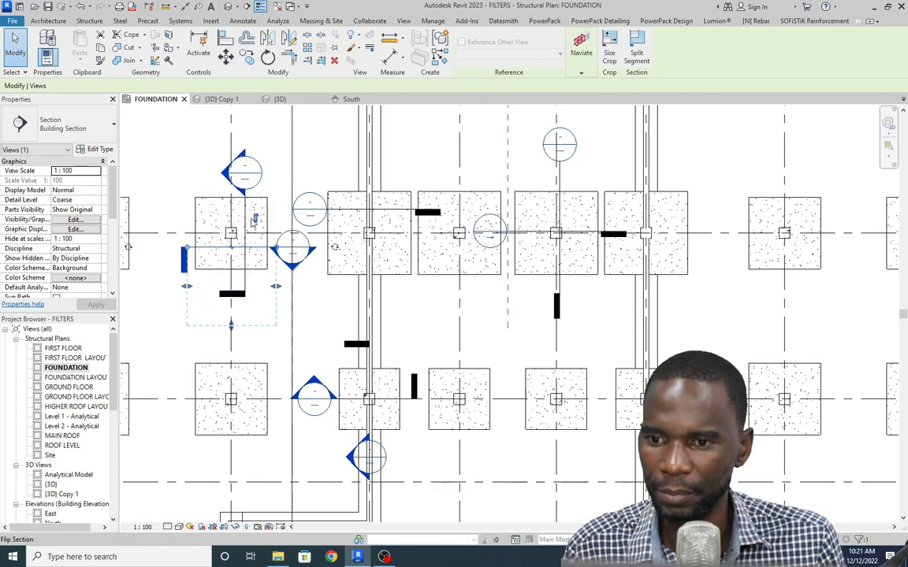
key("Escape")
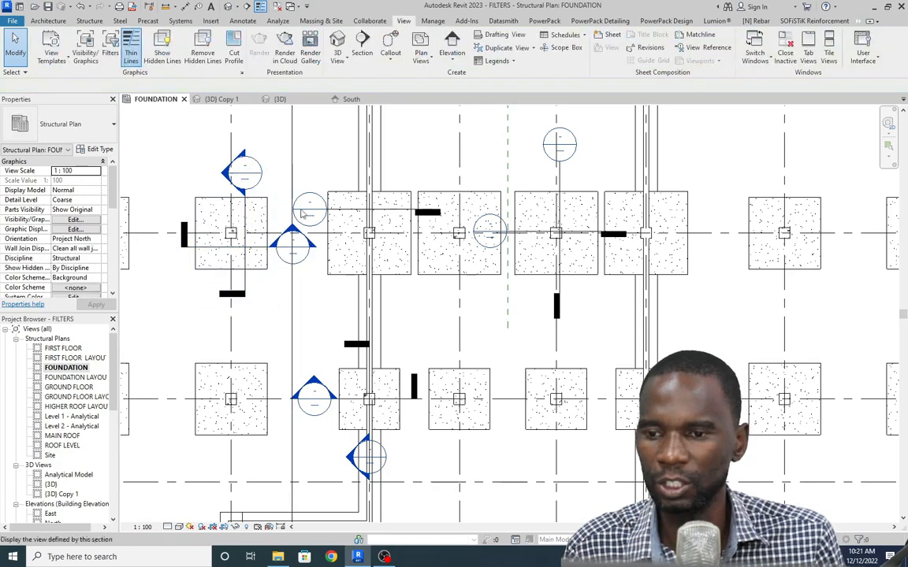
- Open the view of the vertical footing section and set its detail level to Fine and its scale to 1:25
scroll(235, 184, "up", 1)
double_click(233, 181)
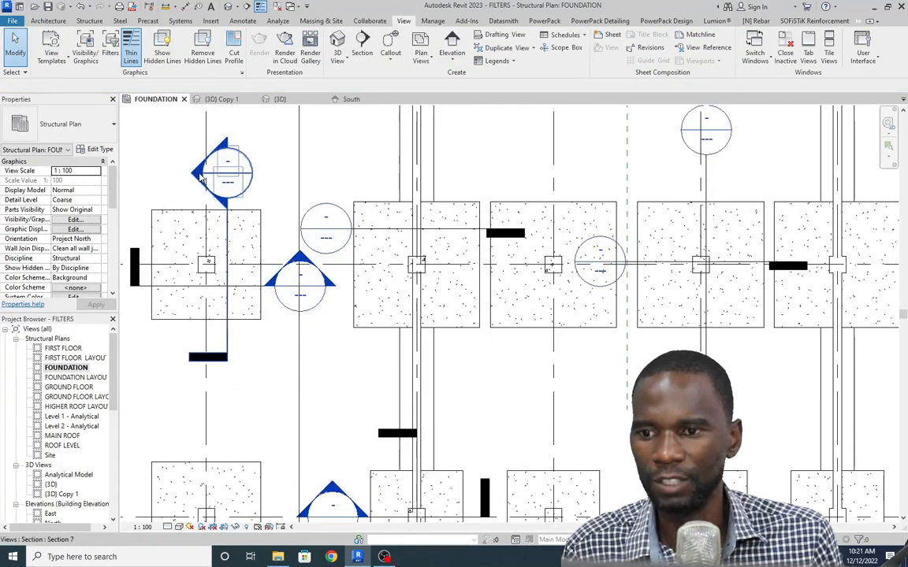
scroll(399, 348, "up", 4)
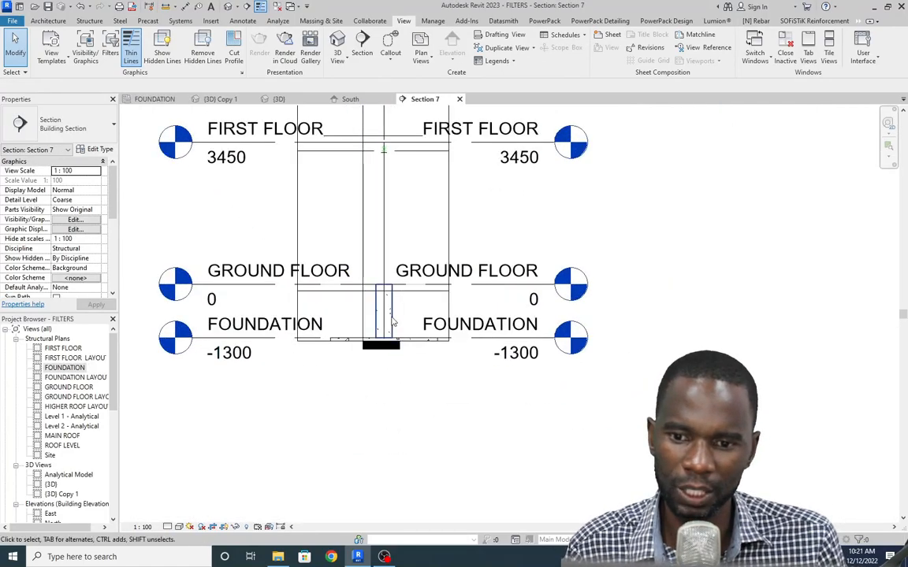
left_click(167, 526)
left_click(177, 515)
left_click(143, 527)
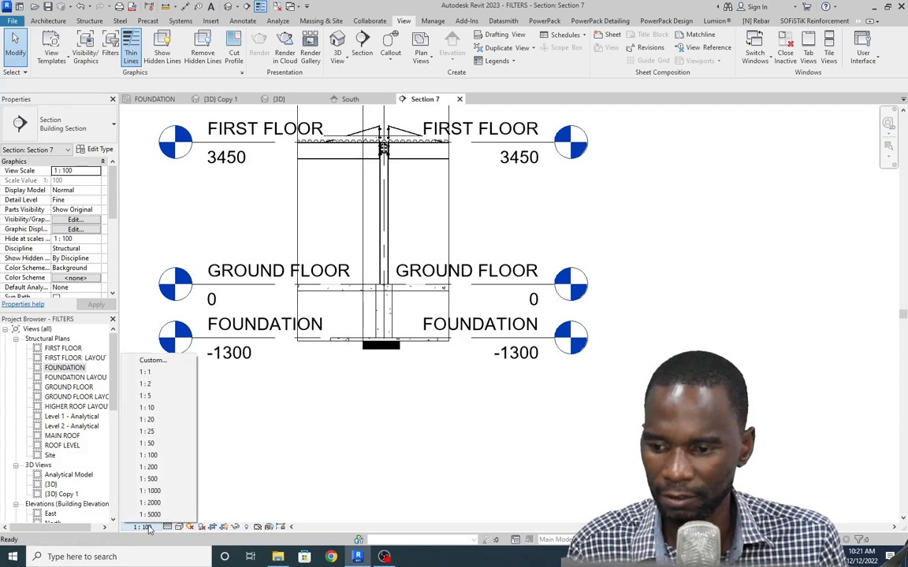
left_click(152, 433)
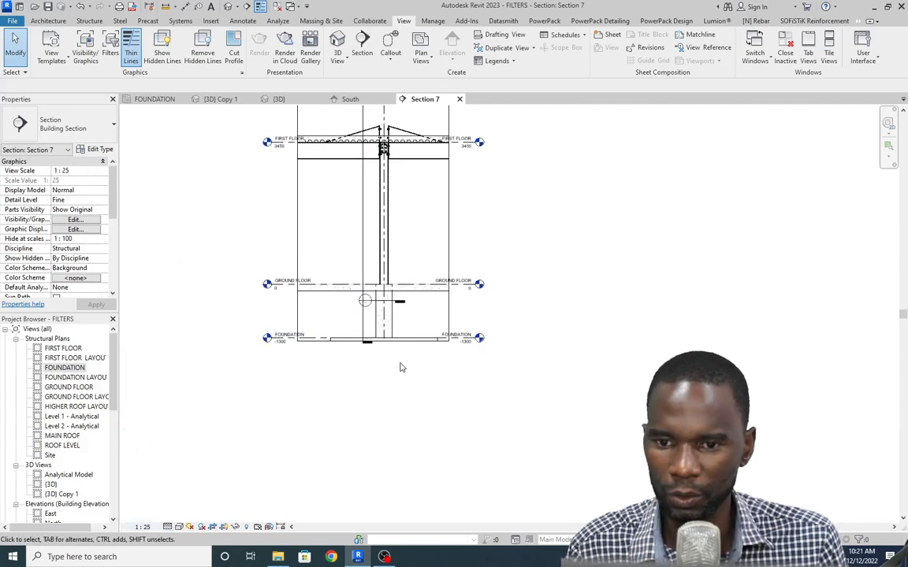
- Lower the upper edge of the section's crop region to just above the GROUND FLOOR level
left_click(403, 150)
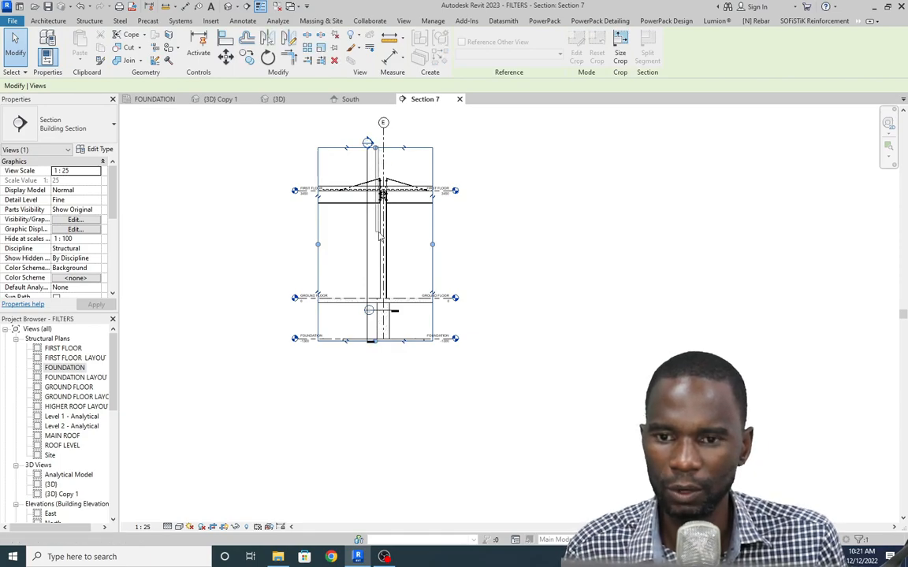
scroll(379, 235, "up", 5)
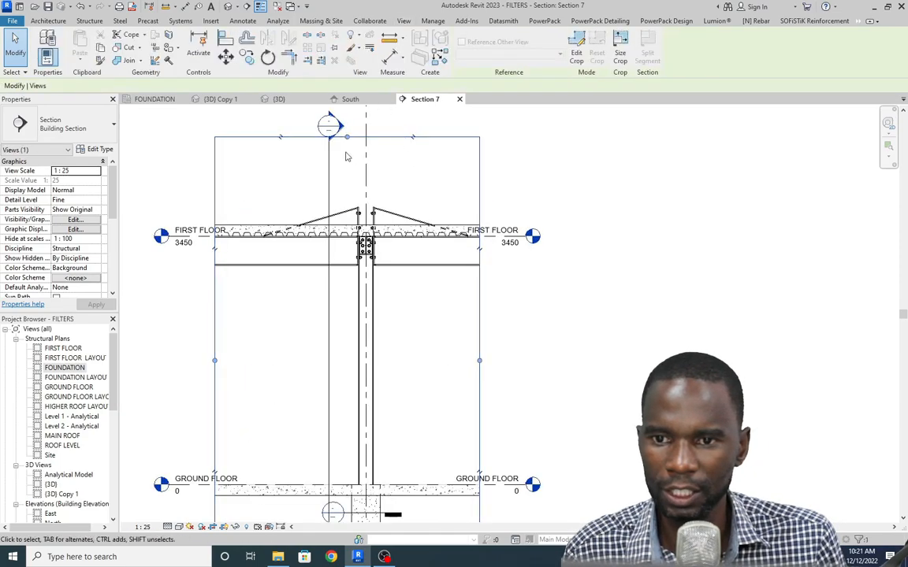
left_click_drag(347, 138, 360, 409)
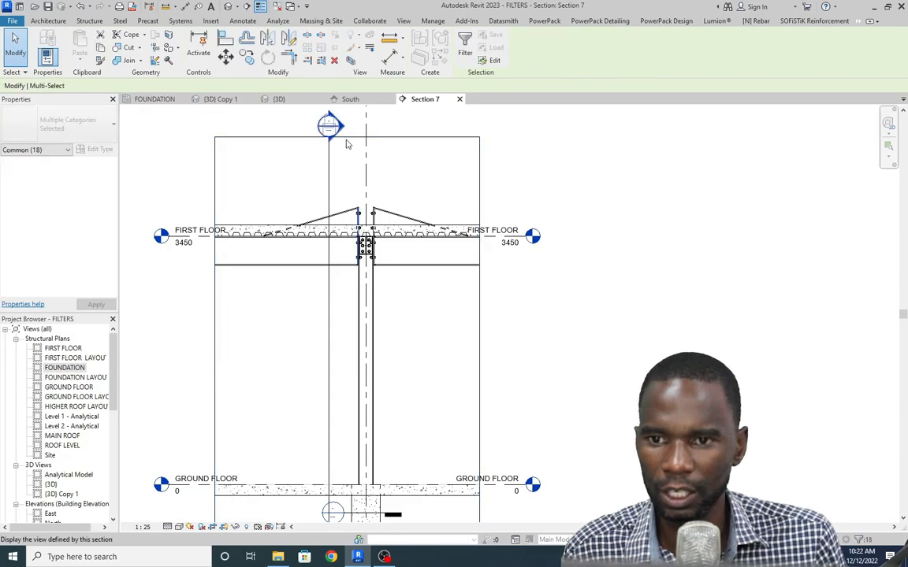
left_click(345, 139)
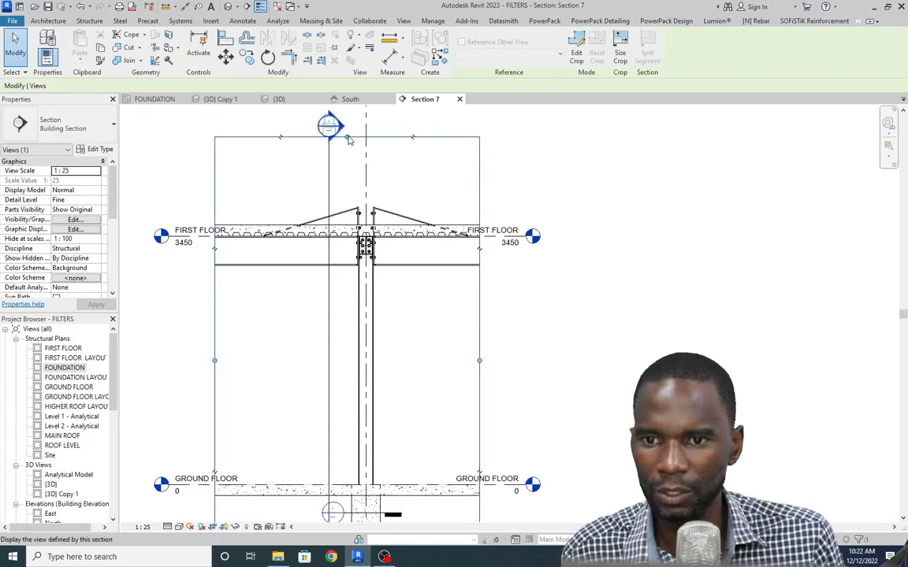
left_click_drag(348, 138, 393, 466)
scroll(270, 261, "down", 2)
scroll(319, 390, "up", 4)
scroll(378, 322, "down", 1)
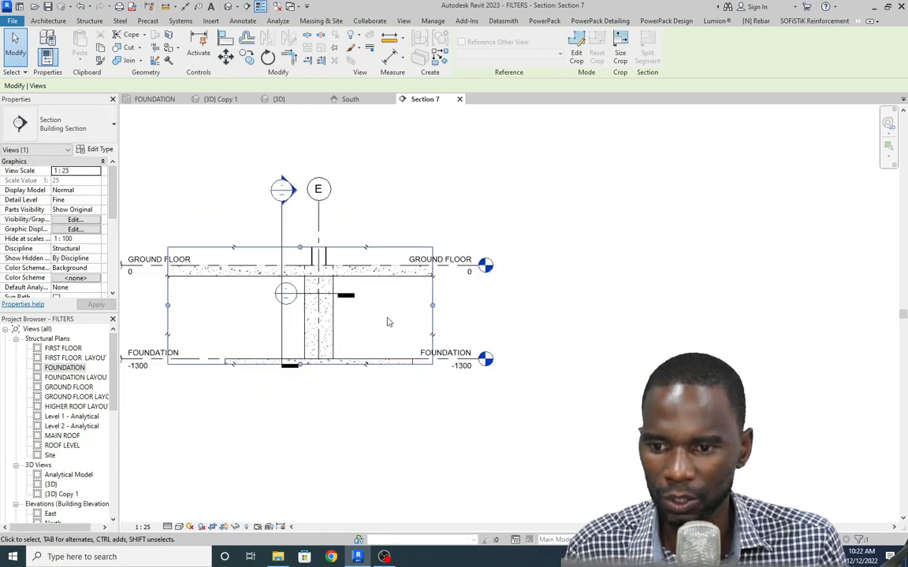
- Extend the crop region below the pad footing and bring its left edge in close to the footing's side
left_click_drag(301, 367, 320, 446)
scroll(371, 368, "up", 1)
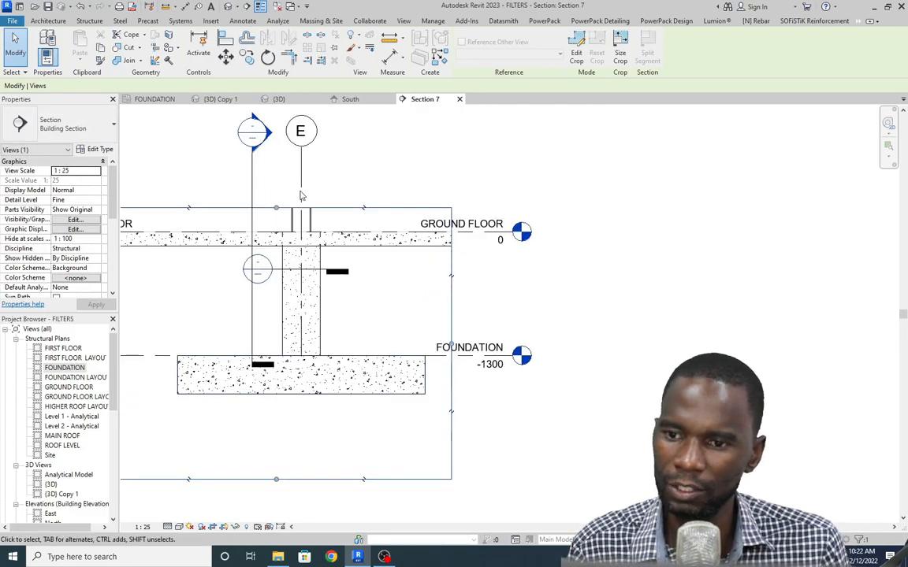
scroll(317, 320, "down", 2)
left_click_drag(175, 337, 212, 348)
scroll(291, 362, "up", 3)
scroll(357, 366, "up", 2)
scroll(254, 369, "down", 2)
left_click(364, 281)
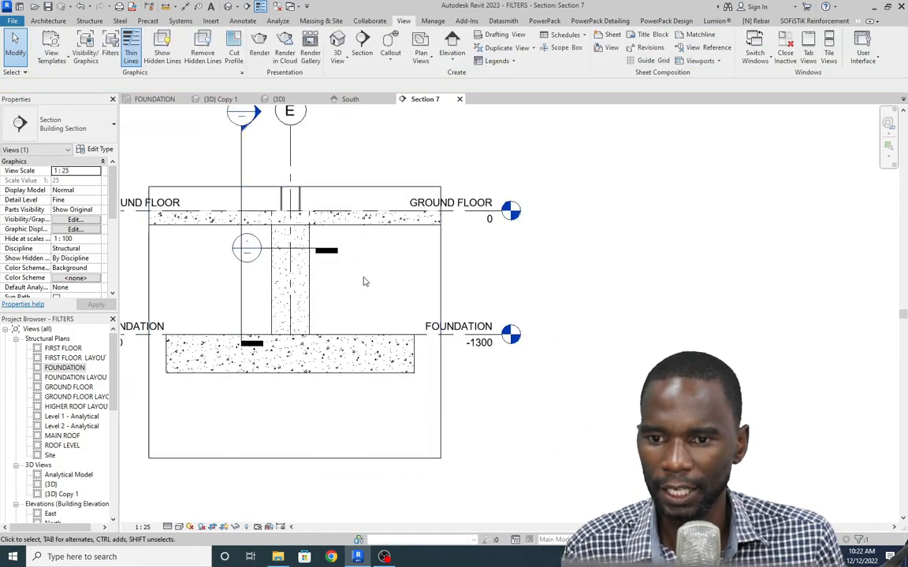
- Hide the vertical section line crossing the footing beside grid E in this view, as an individual element
scroll(351, 283, "down", 2)
scroll(333, 358, "up", 2)
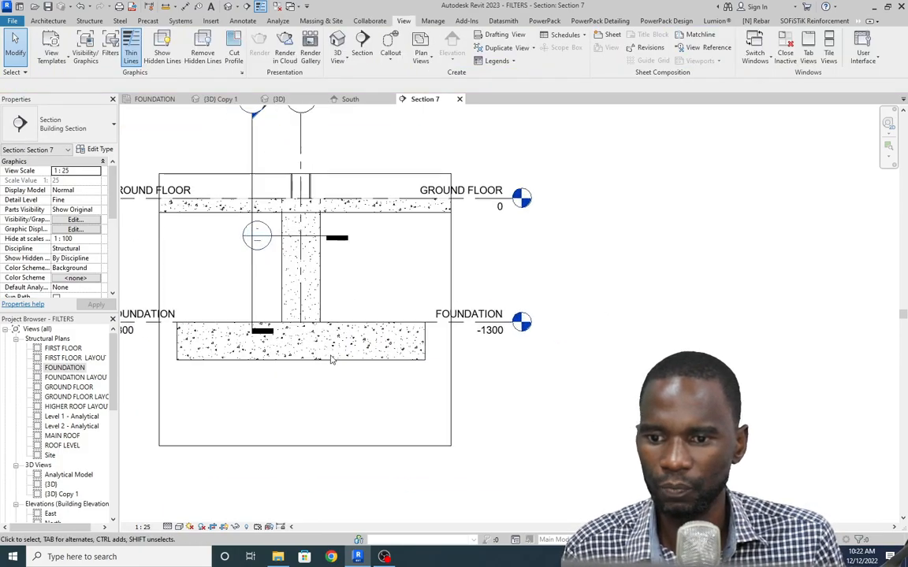
left_click(254, 276)
right_click(352, 145)
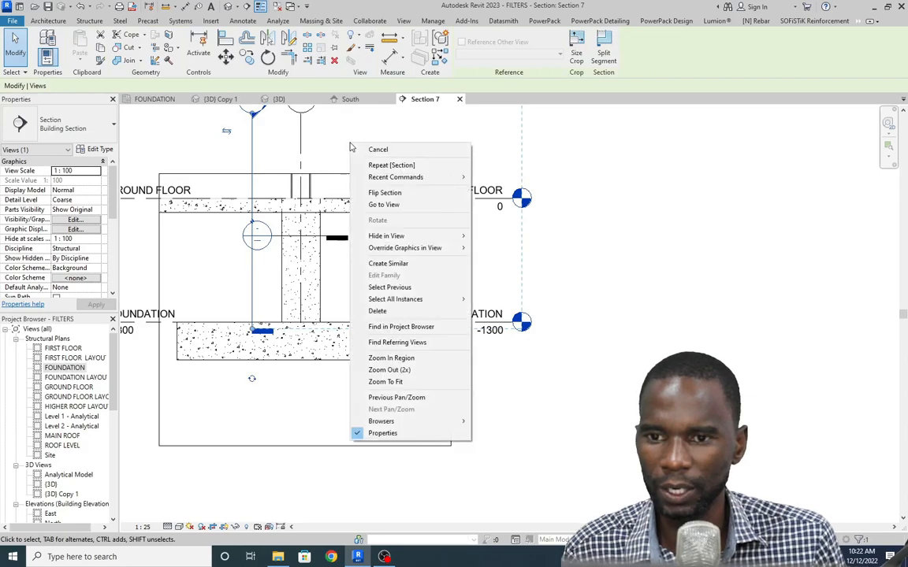
mouse_move(426, 237)
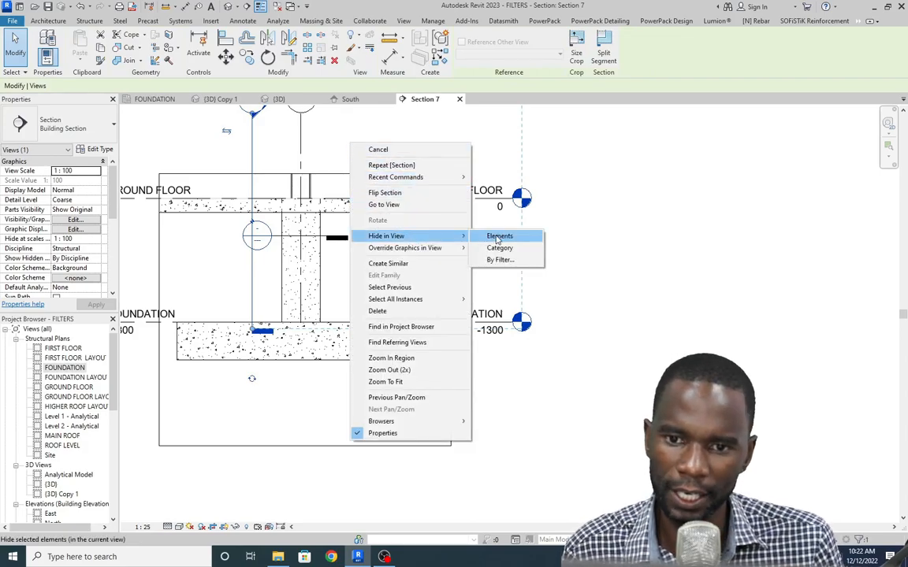
left_click(499, 236)
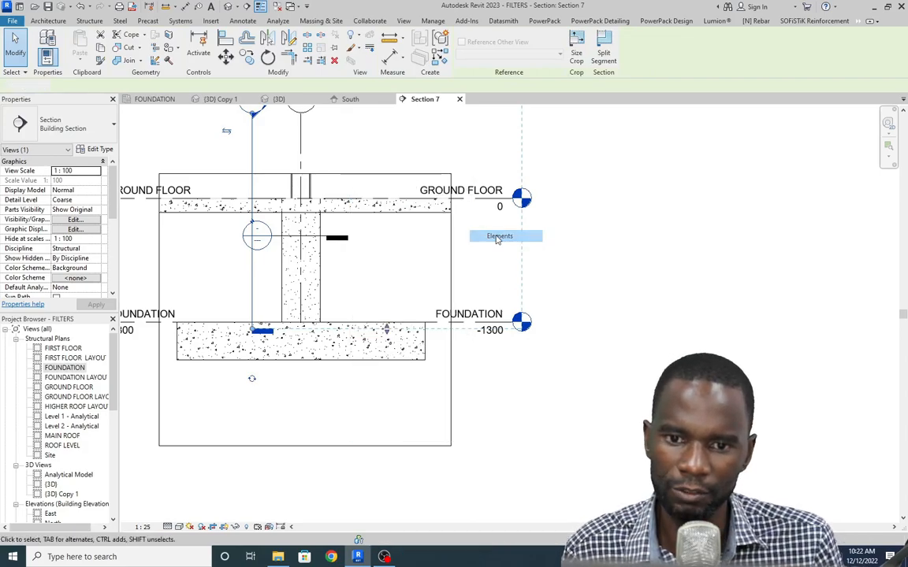
- Start placing rebar with the pad footing as host, accept the rebar shape notice and use bar type Y12
left_click(338, 356)
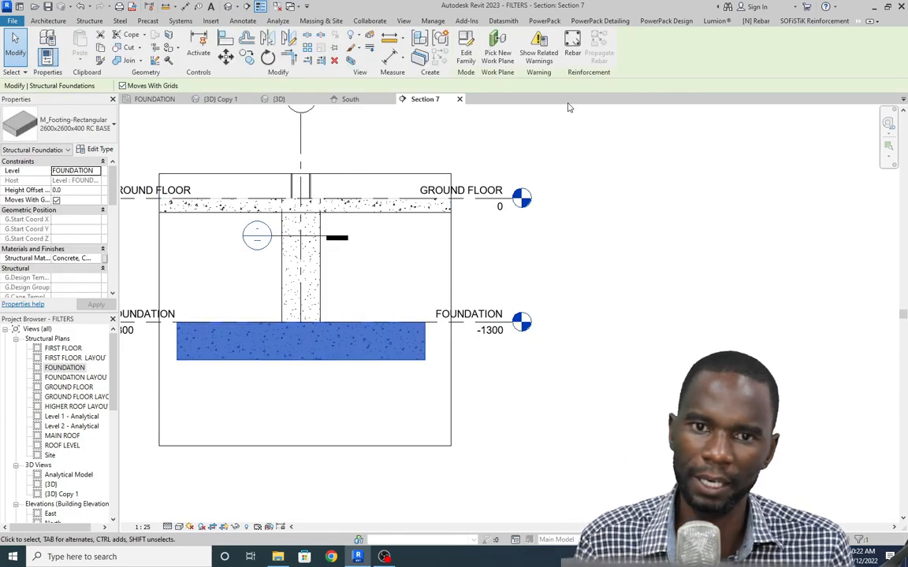
left_click(573, 51)
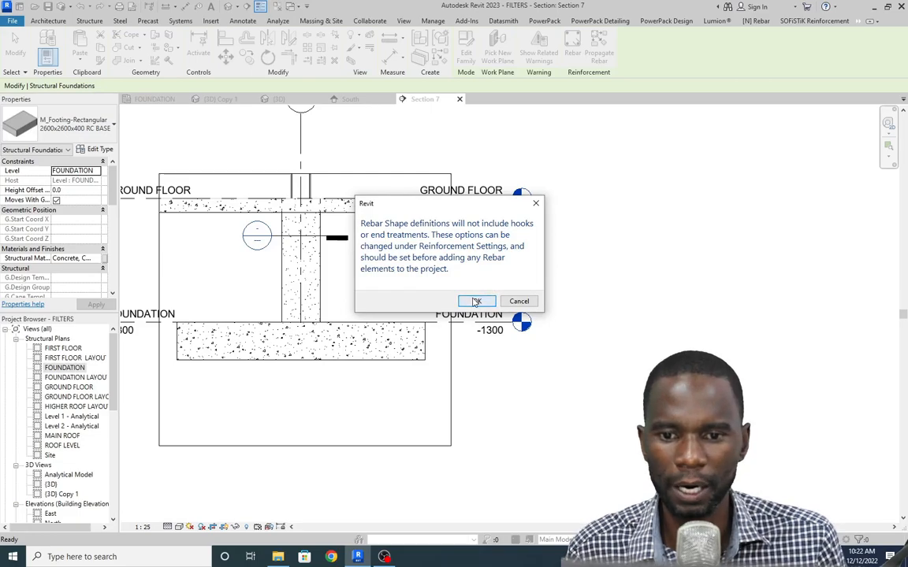
left_click(477, 301)
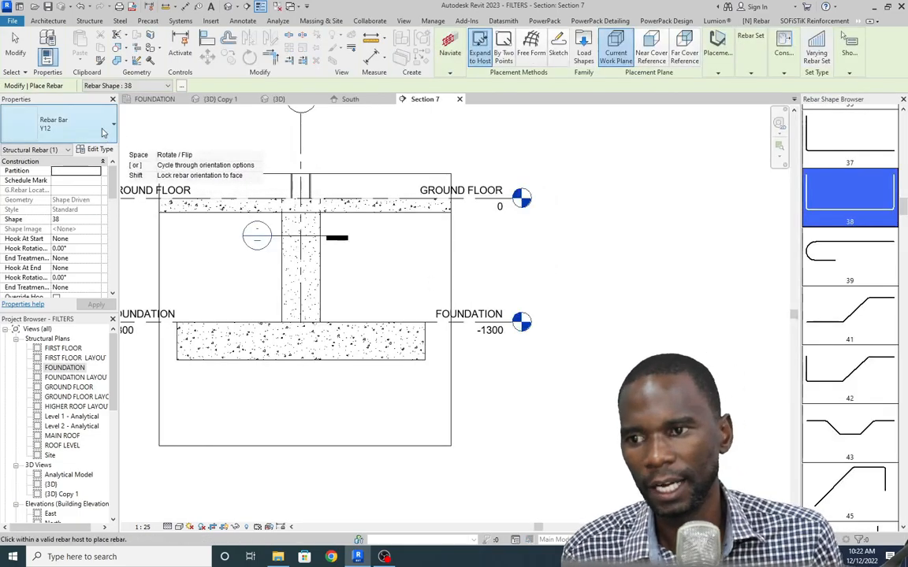
left_click(109, 128)
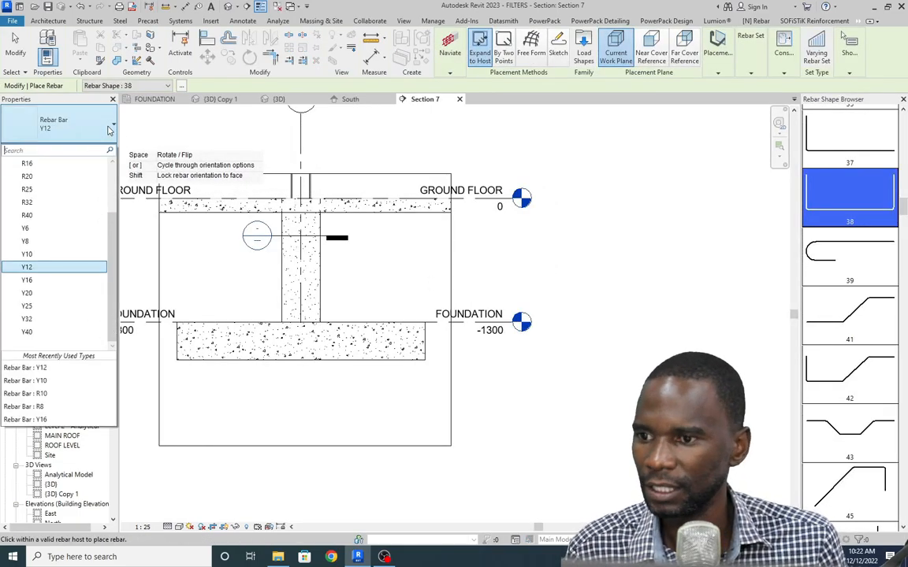
left_click(30, 267)
- Place a shape 38 bar in the pad footing on the current work plane, with its legs pointing up
scroll(249, 270, "down", 2)
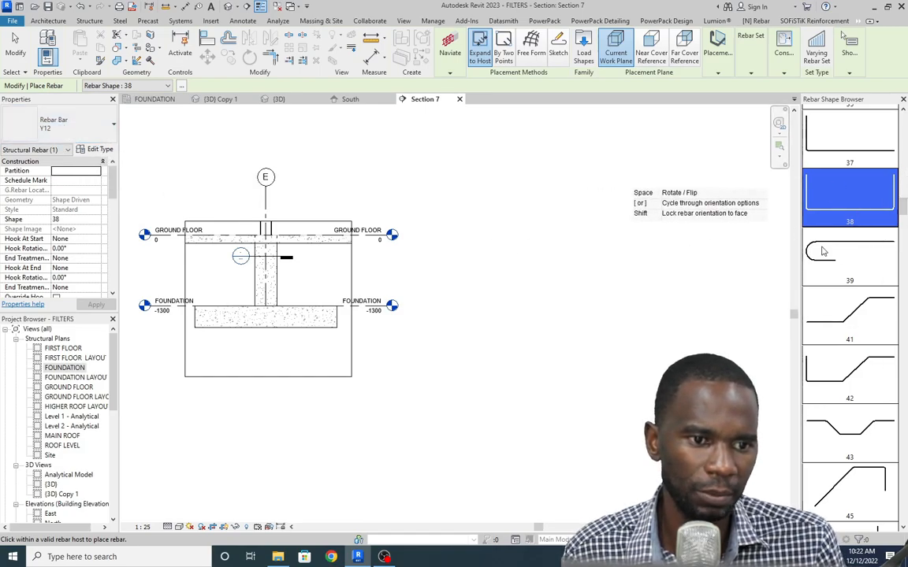
scroll(244, 324, "up", 2)
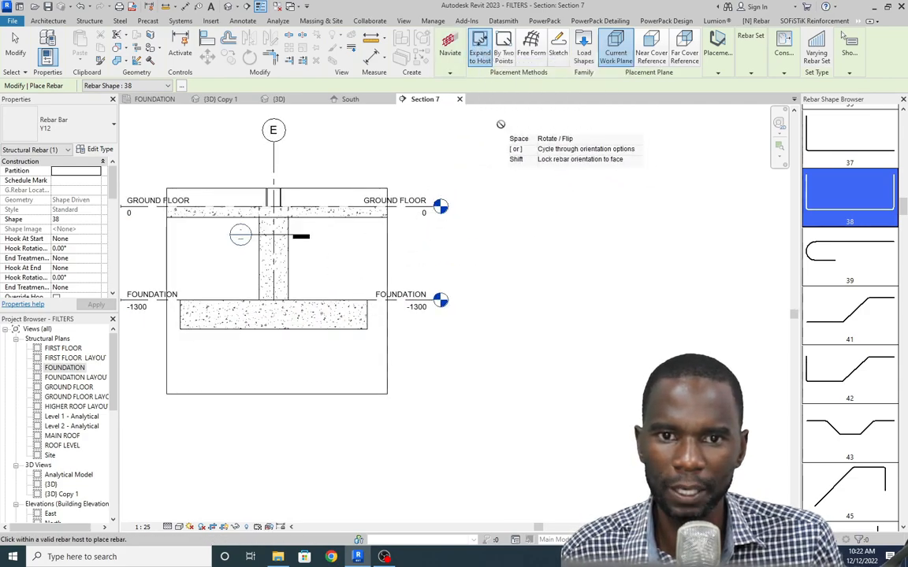
left_click(785, 75)
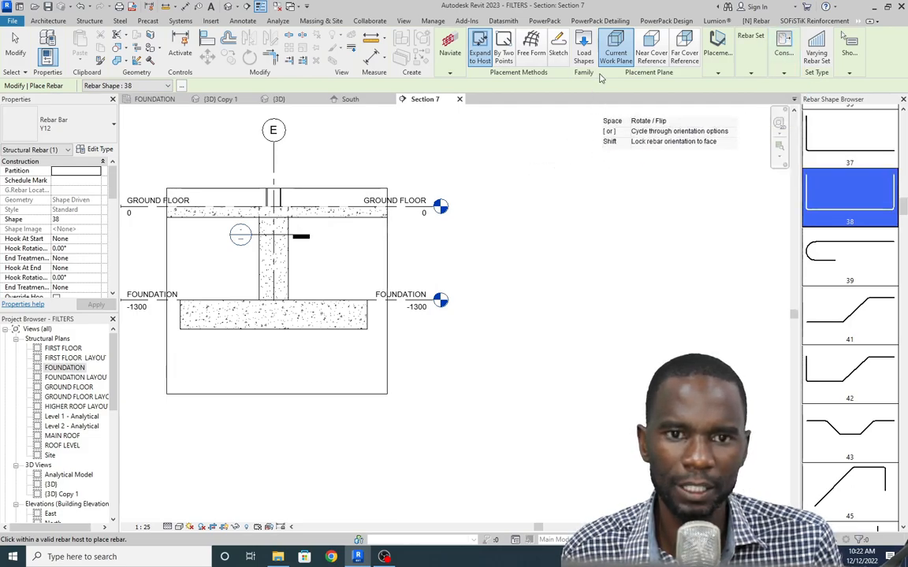
left_click(615, 52)
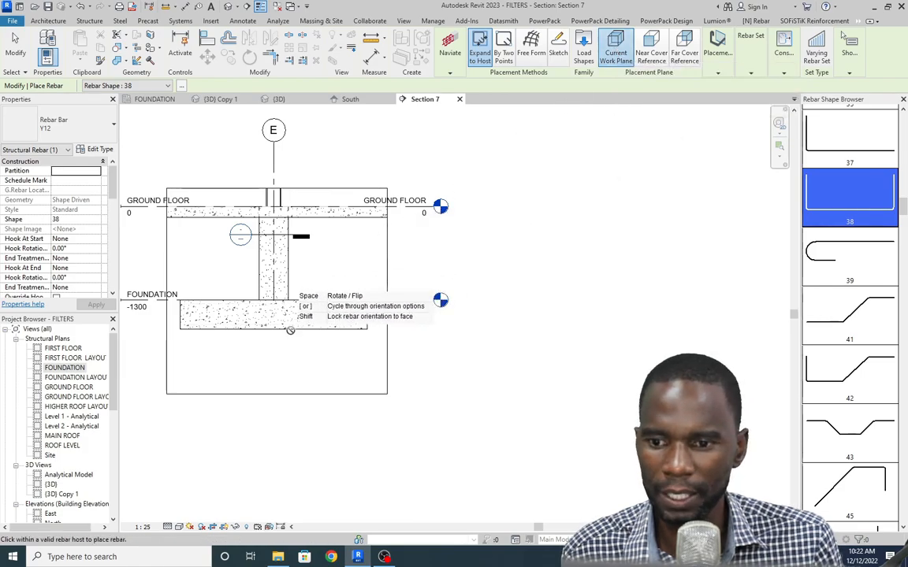
left_click(295, 328)
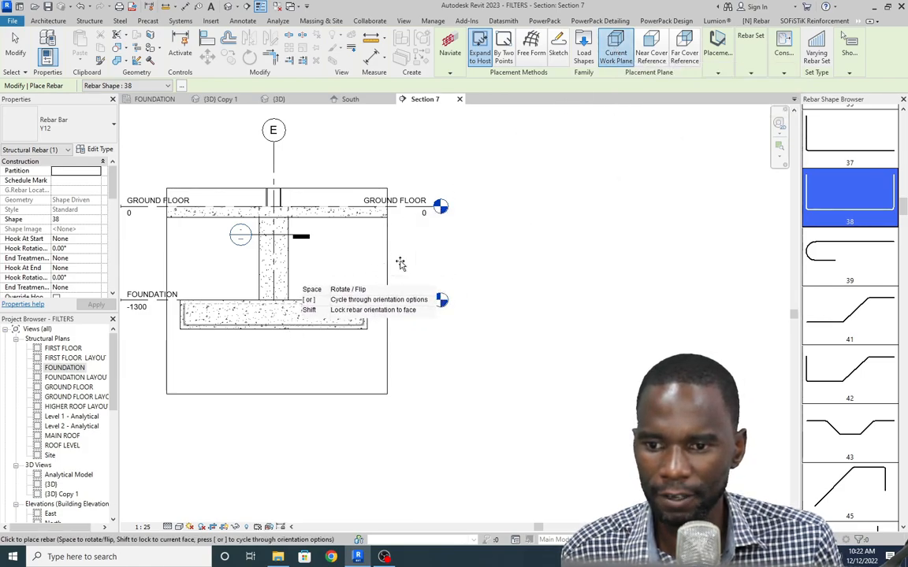
- End the rebar placement and set the placed shape 38 bar's layout to Maximum Spacing with a spacing of 150 mm
right_click(388, 155)
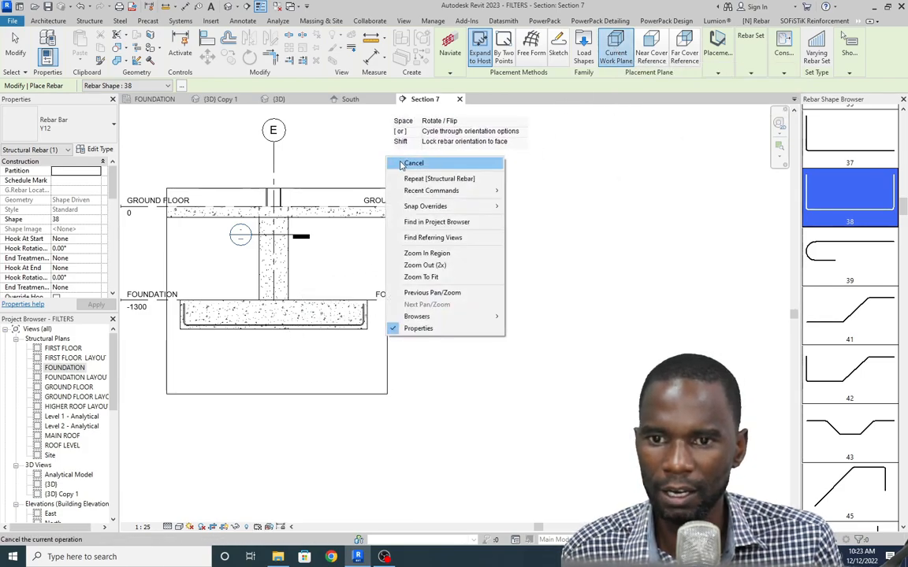
left_click(405, 161)
right_click(392, 157)
left_click(418, 163)
scroll(276, 351, "up", 3)
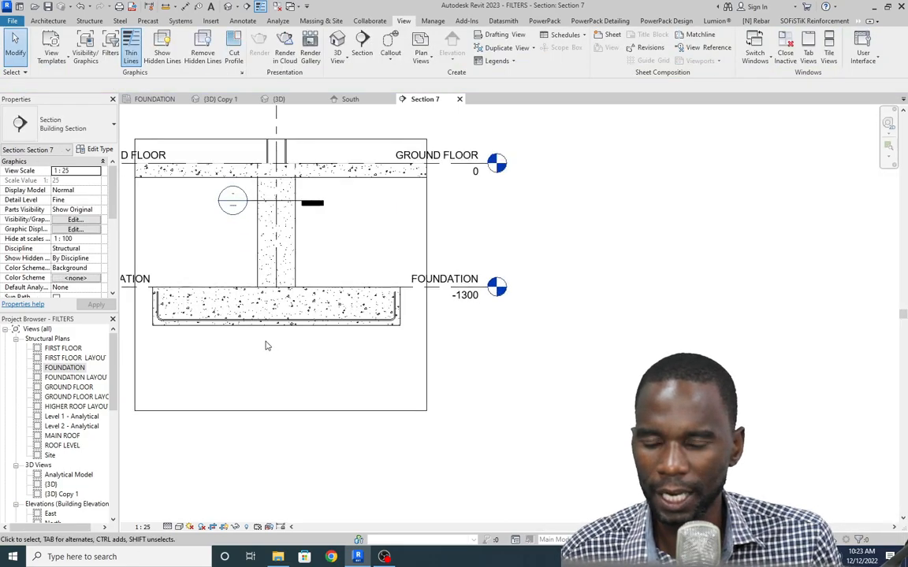
left_click(294, 318)
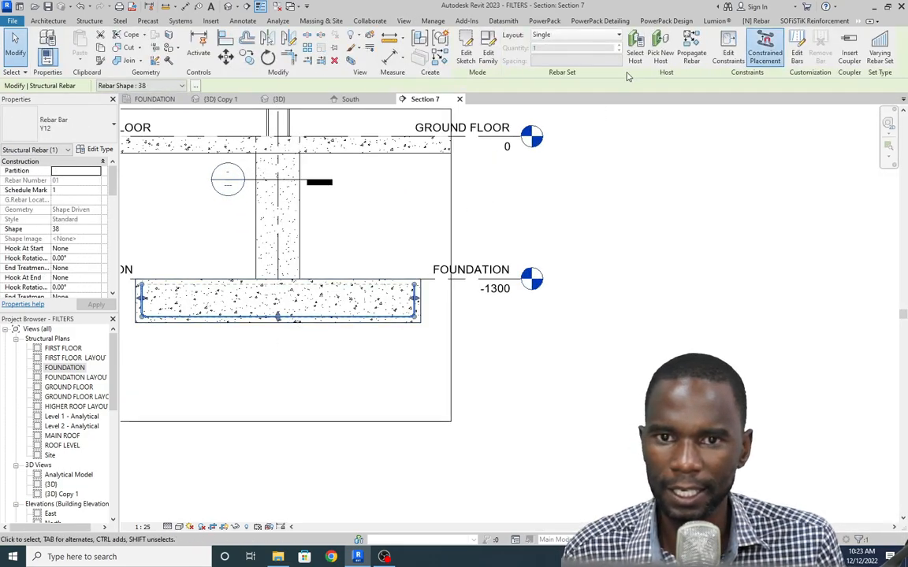
left_click(619, 36)
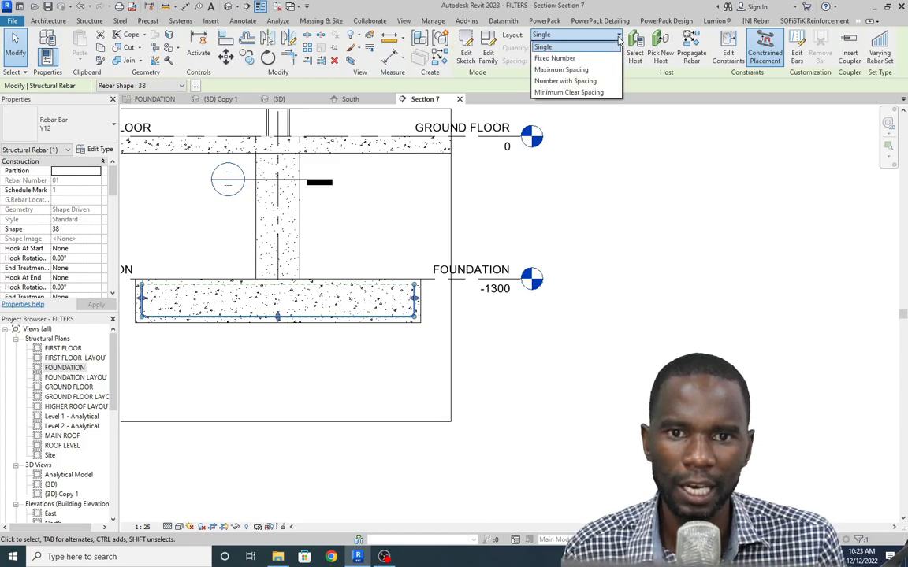
left_click(561, 69)
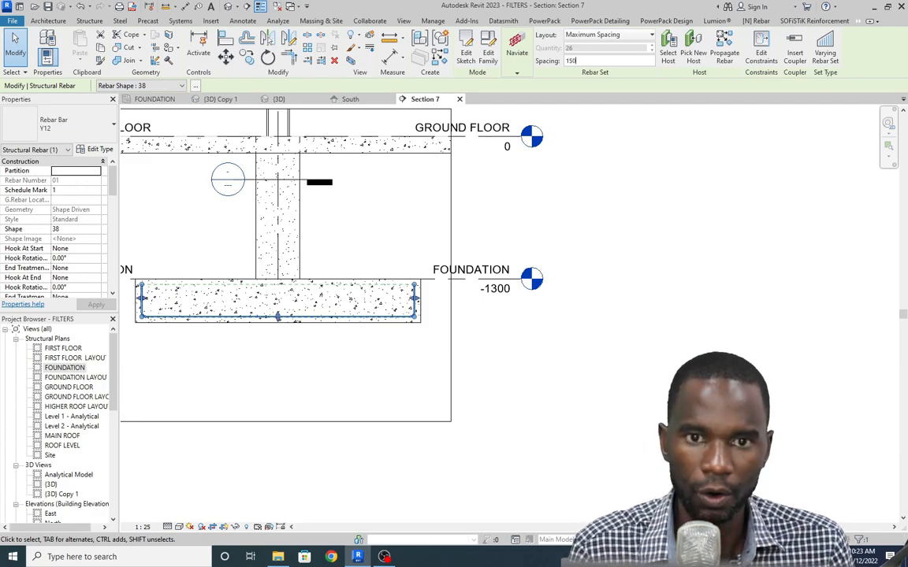
key("Escape")
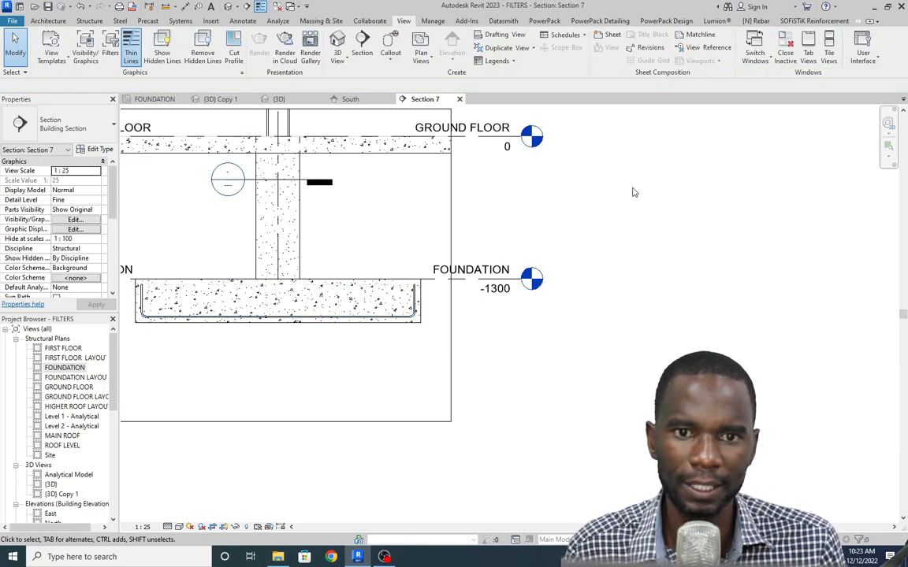
left_click(419, 313)
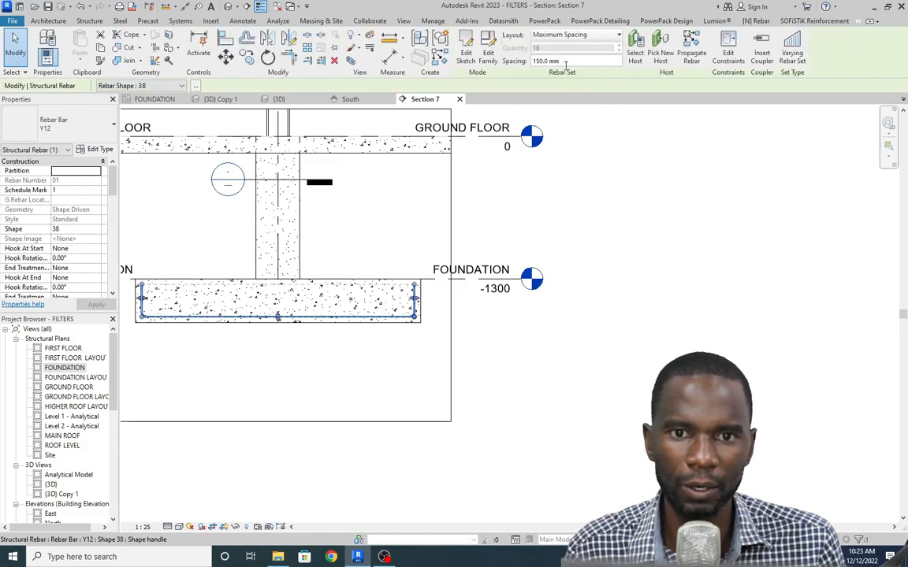
scroll(563, 209, "down", 1)
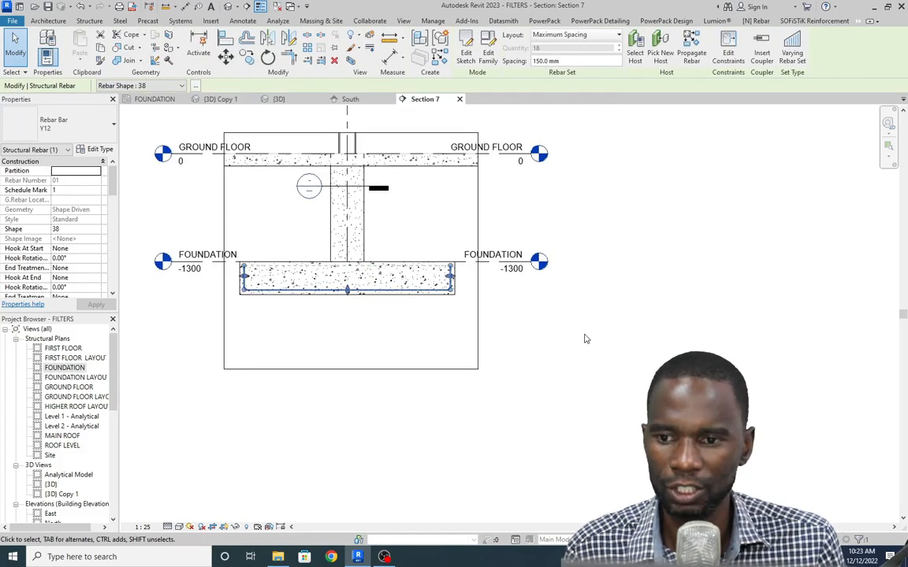
key("Escape")
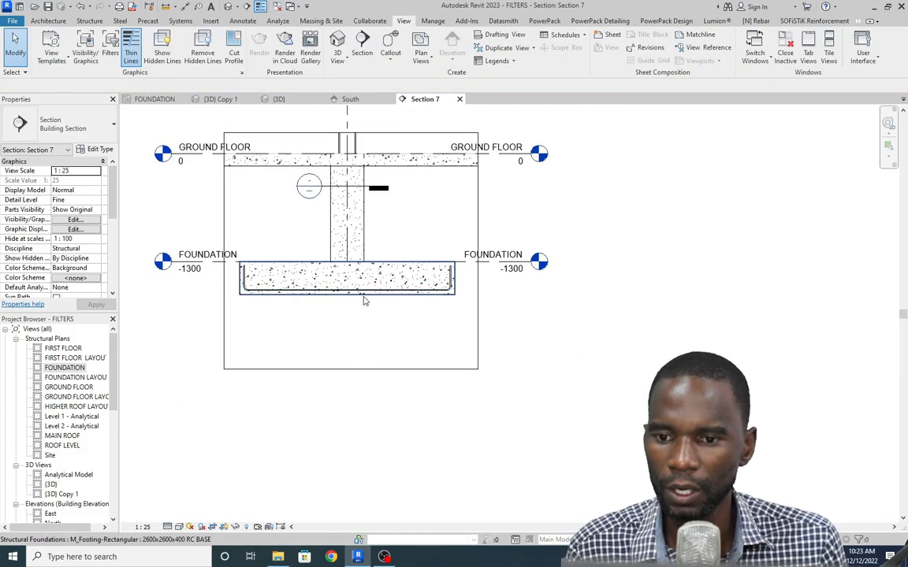
- Create a similar Y12 shape 38 bar set in the pad footing, placed perpendicular to cover and resting on the first bars
scroll(350, 299, "up", 2)
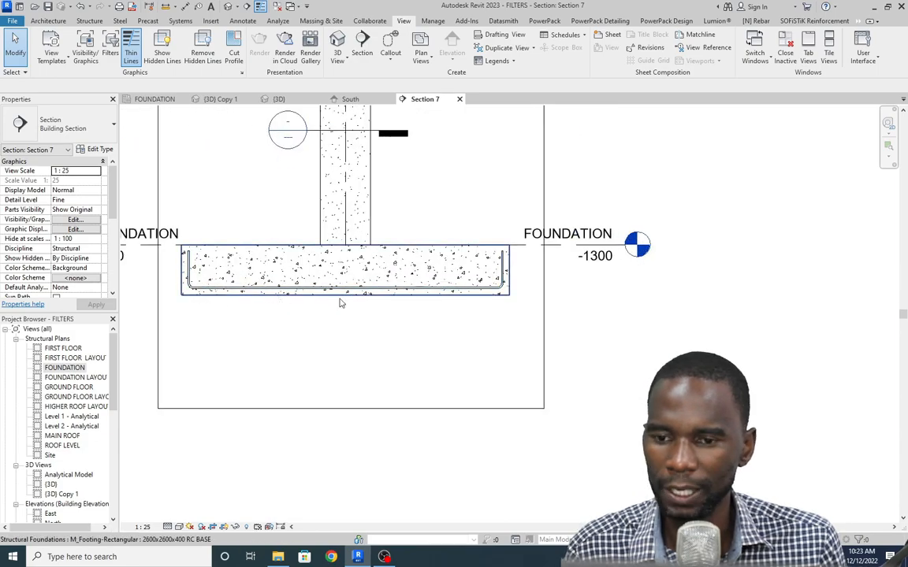
scroll(389, 329, "down", 2)
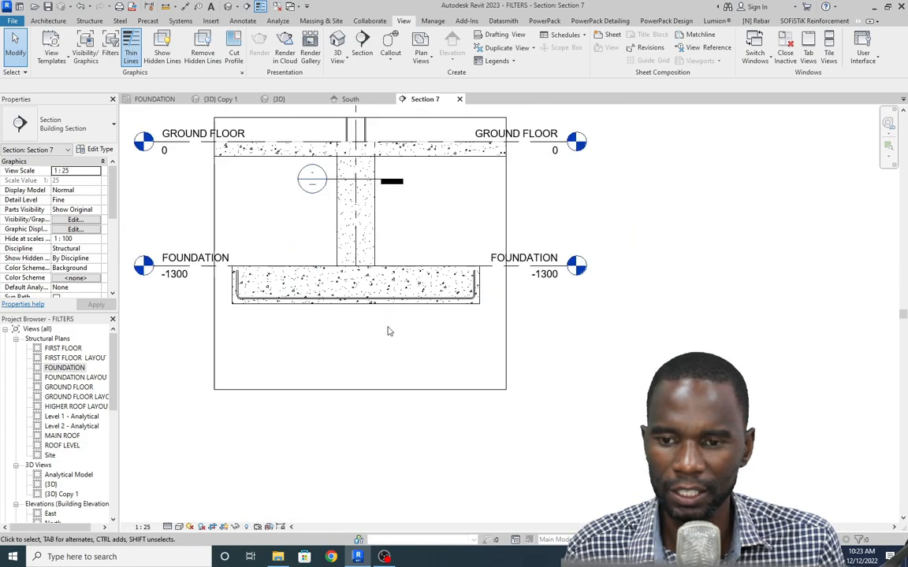
left_click(394, 301)
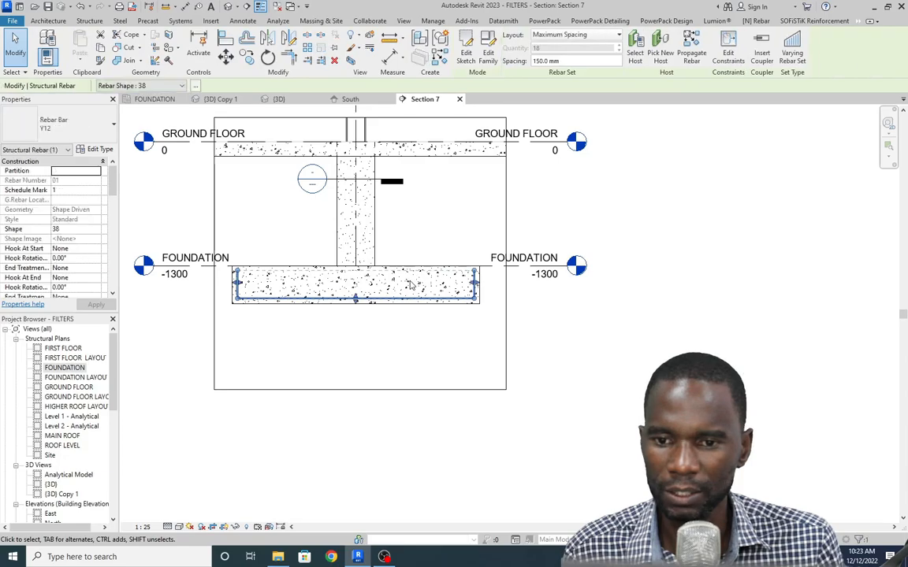
right_click(451, 209)
left_click(497, 345)
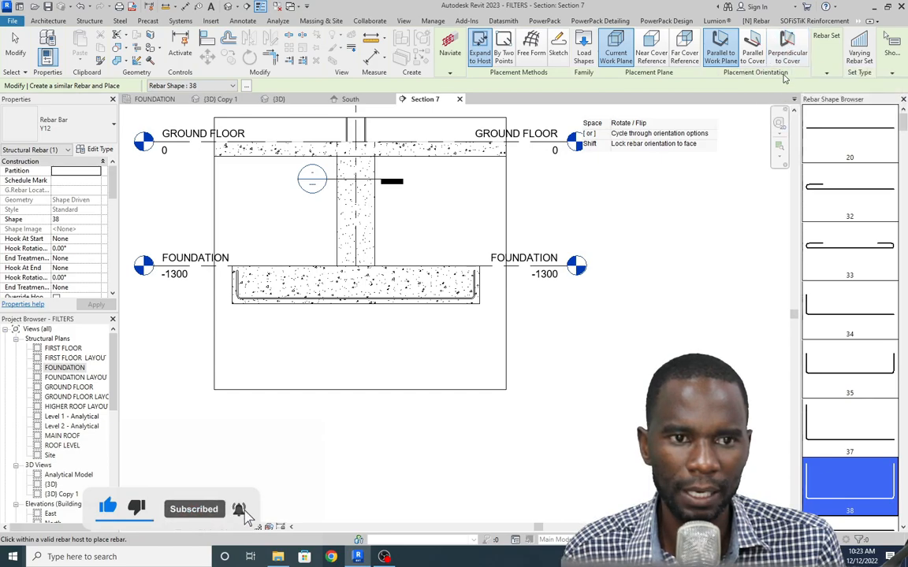
left_click(786, 49)
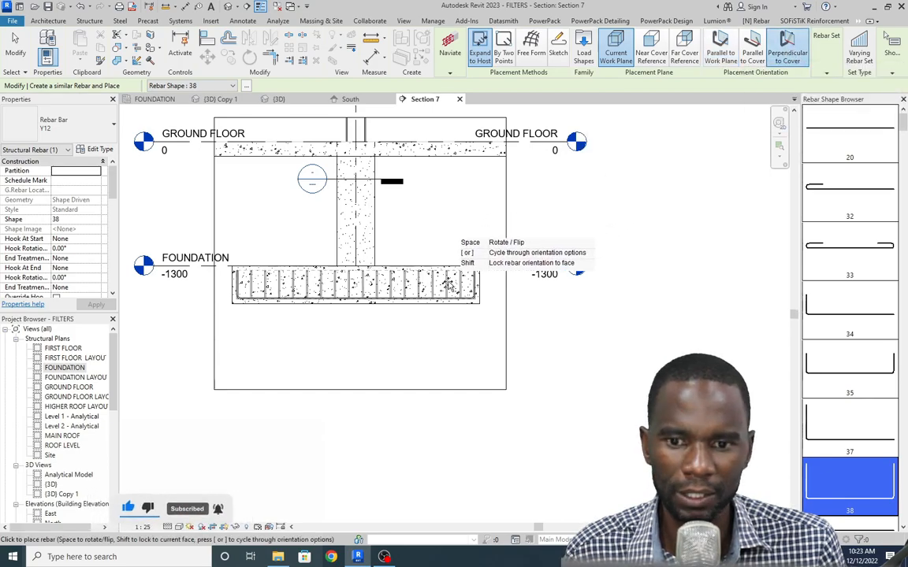
scroll(413, 304, "up", 3)
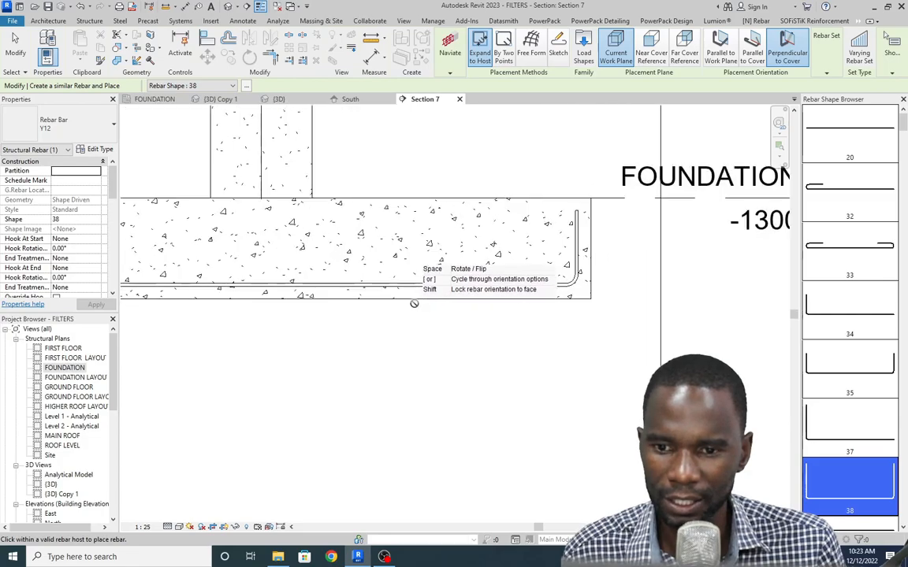
scroll(413, 304, "up", 1)
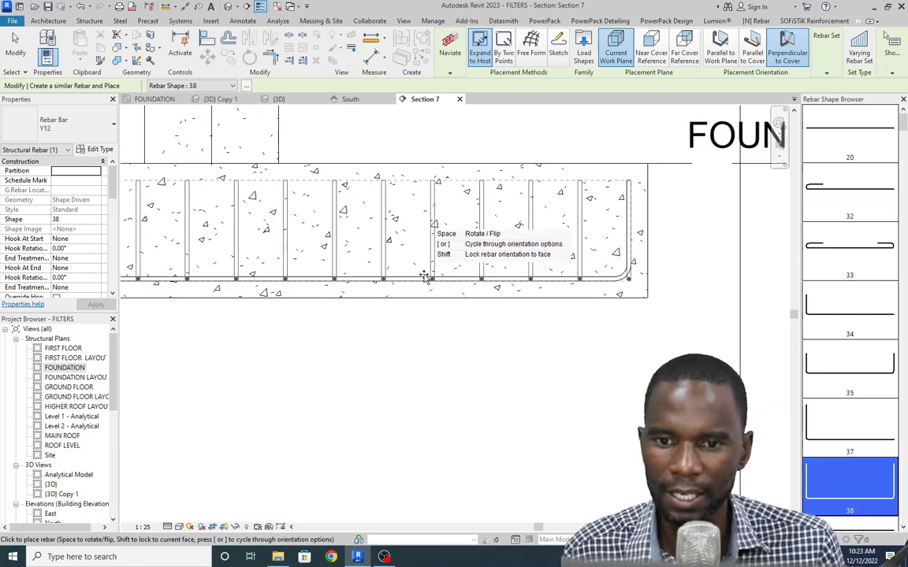
scroll(418, 282, "down", 4)
scroll(407, 290, "down", 1)
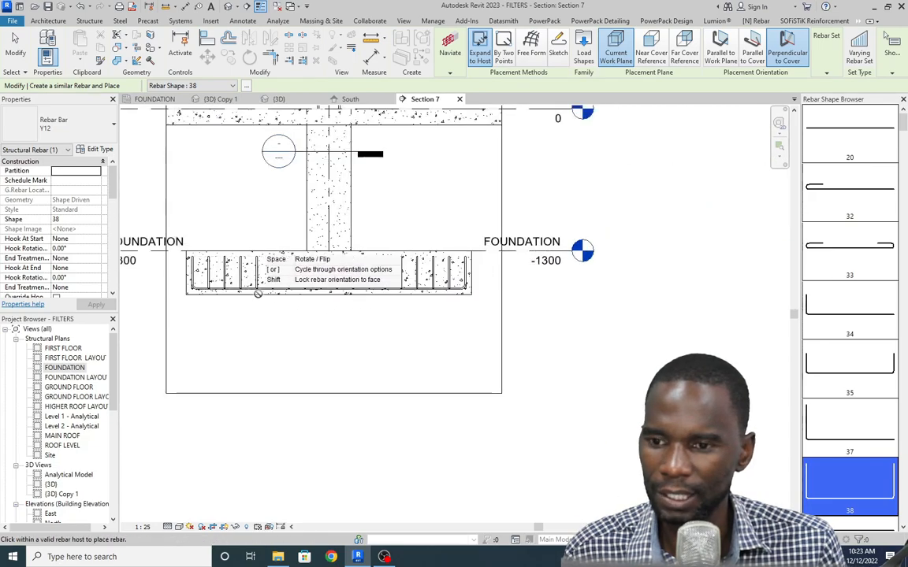
scroll(243, 292, "up", 2)
scroll(299, 266, "down", 1)
right_click(385, 225)
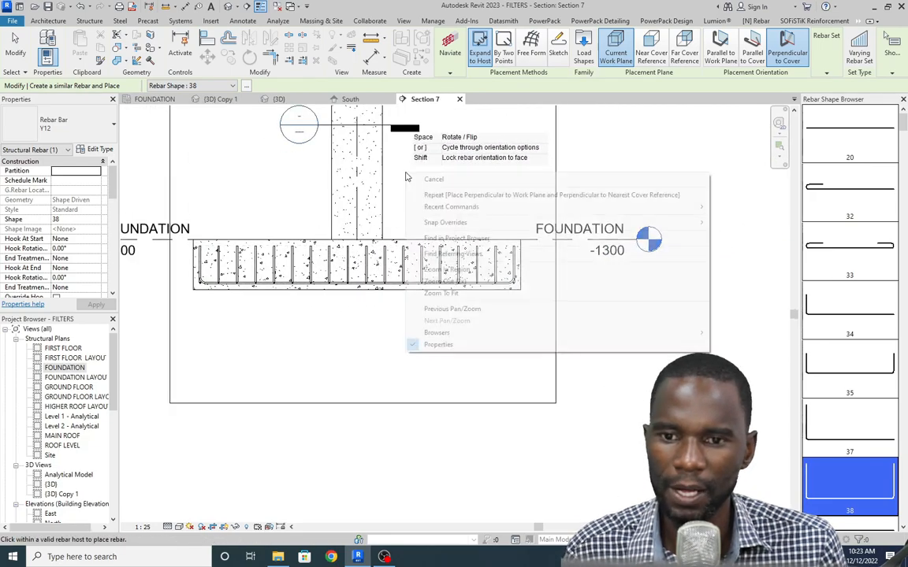
left_click(423, 180)
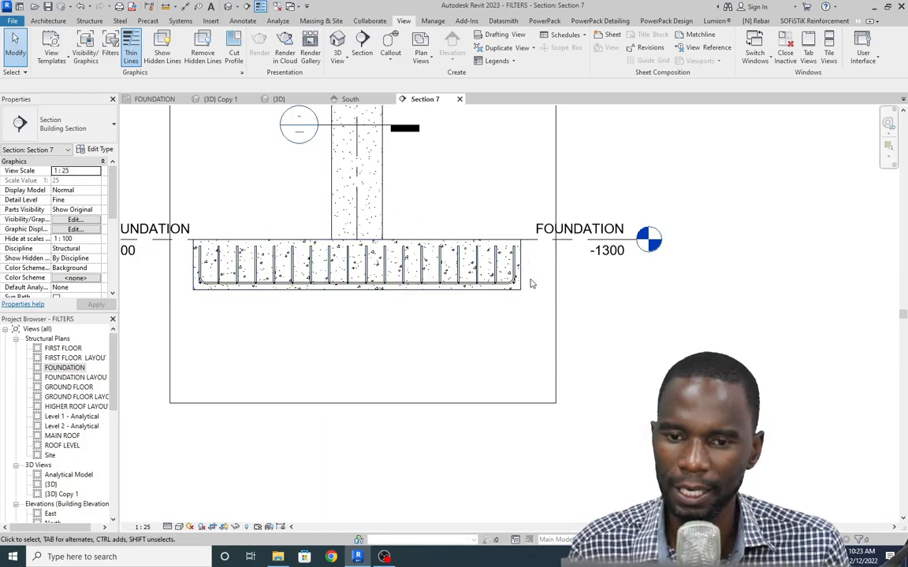
- Edit the constraints of the first bar set and try constraining its left leg to the footing's left side face
scroll(394, 268, "up", 2)
scroll(393, 292, "down", 1)
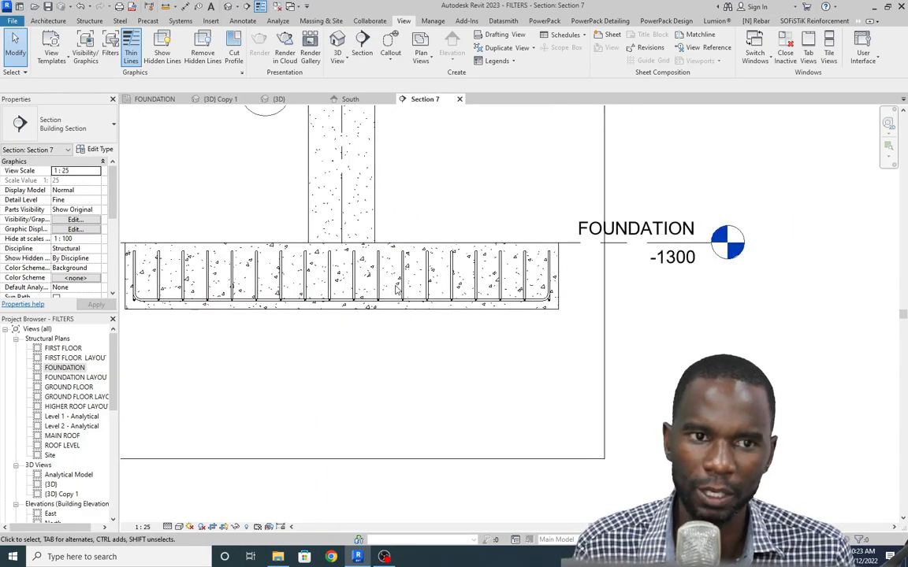
scroll(410, 225, "down", 1)
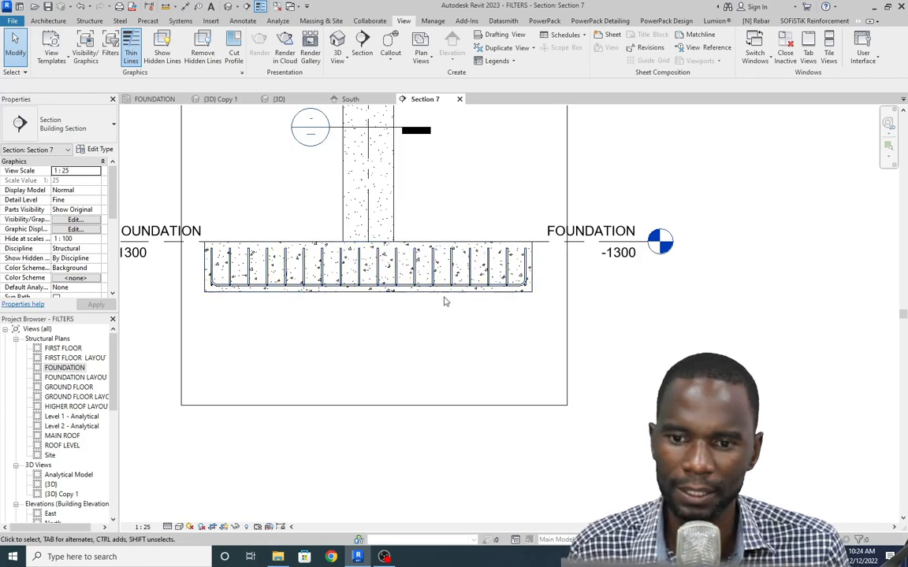
scroll(518, 298, "up", 3)
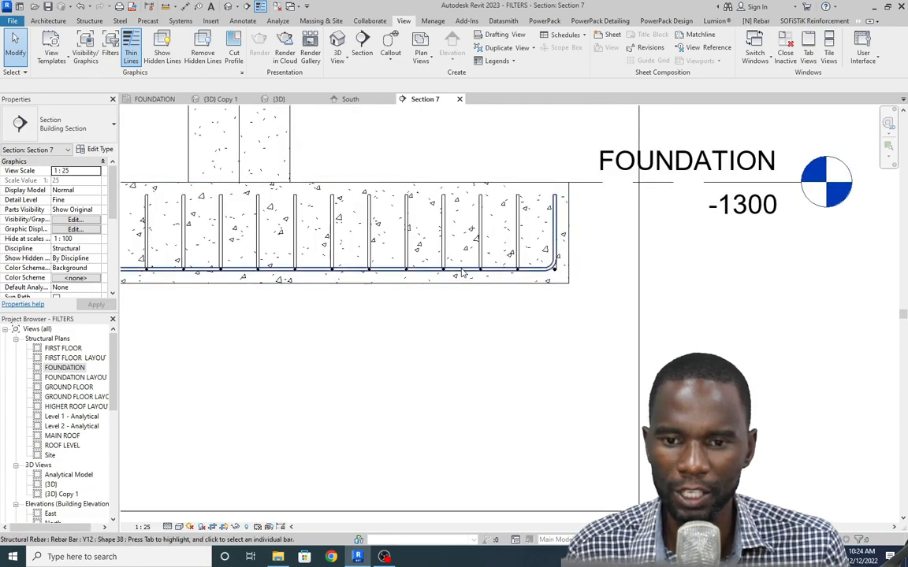
left_click(454, 269)
scroll(324, 314, "down", 2)
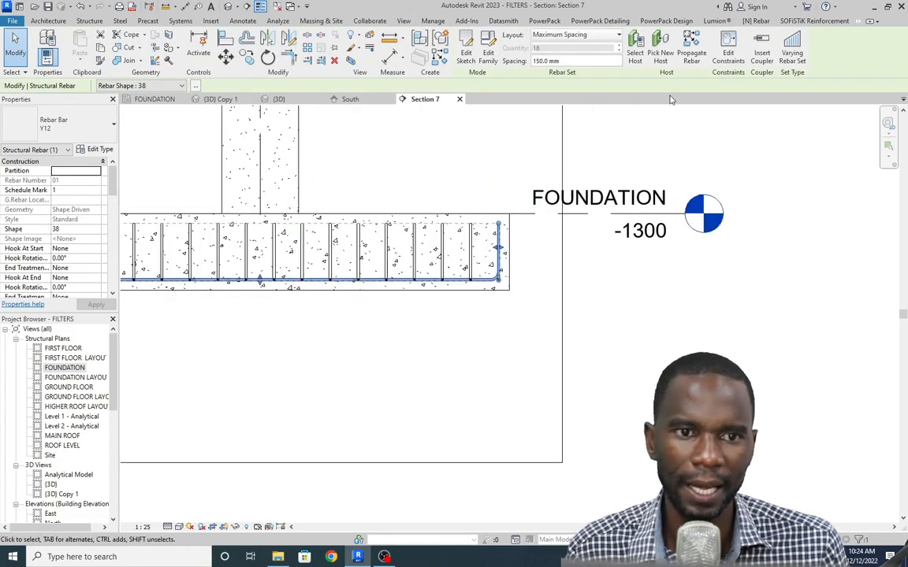
left_click(727, 52)
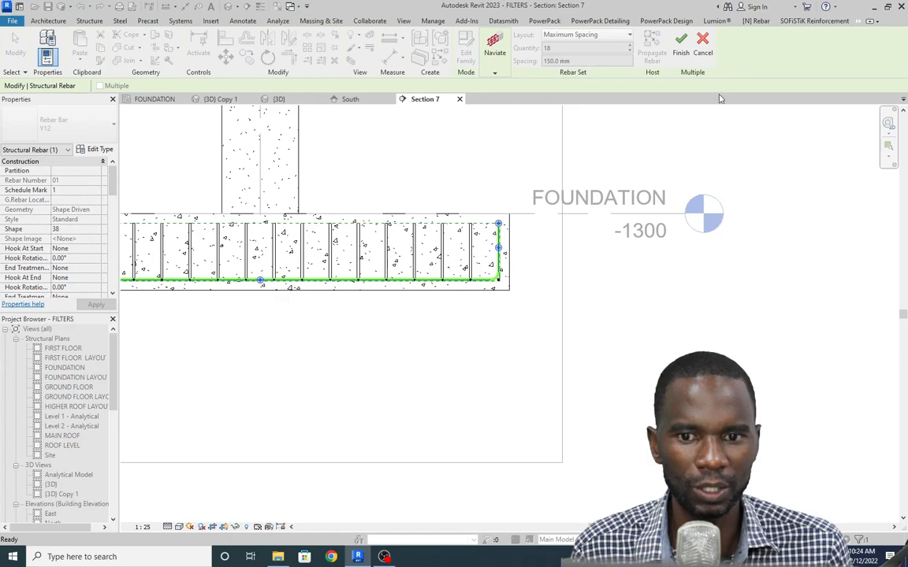
scroll(505, 256, "down", 2)
scroll(197, 250, "up", 5)
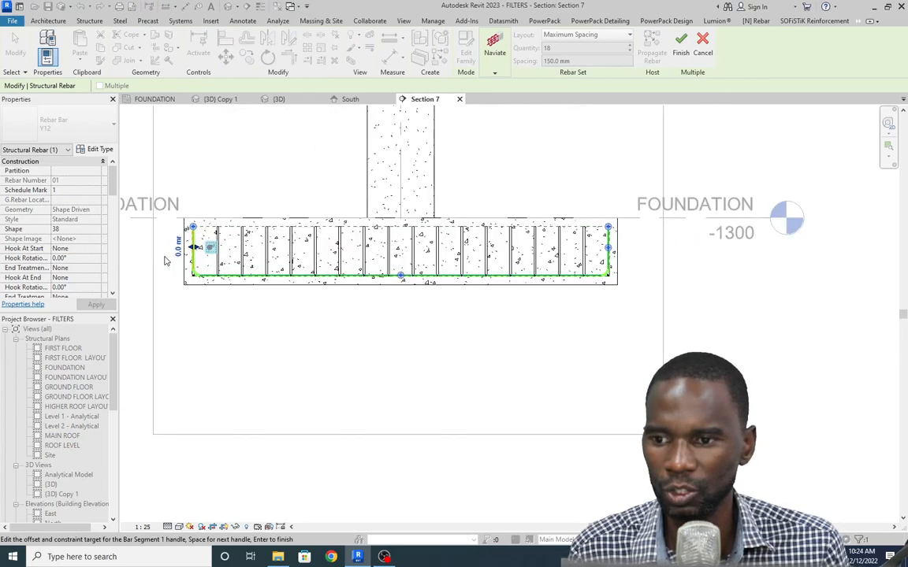
scroll(228, 253, "down", 1)
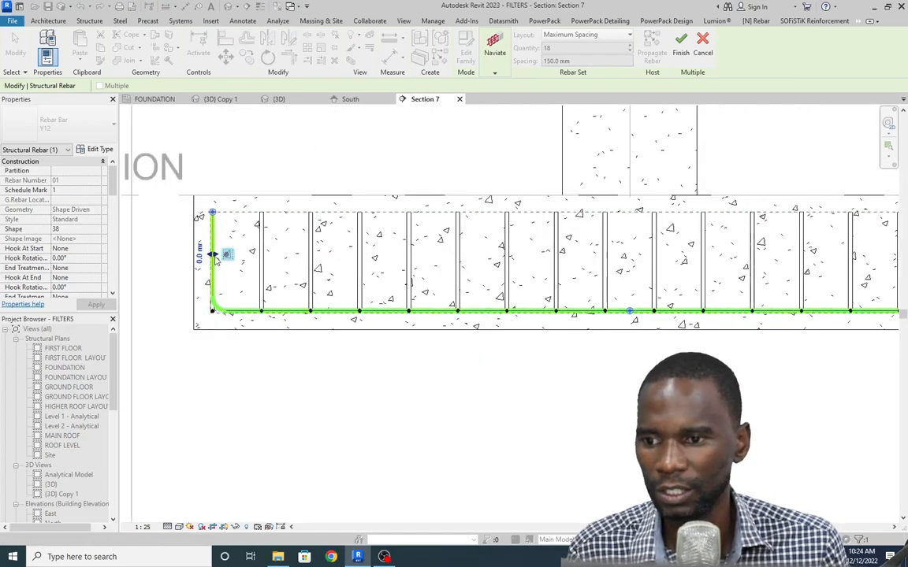
scroll(217, 255, "up", 2)
scroll(233, 237, "up", 1)
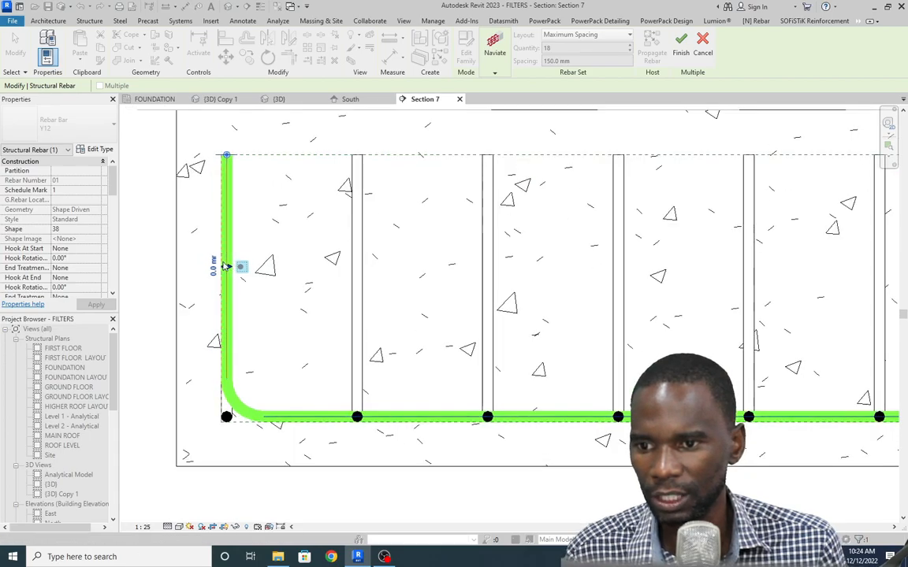
scroll(227, 262, "up", 1)
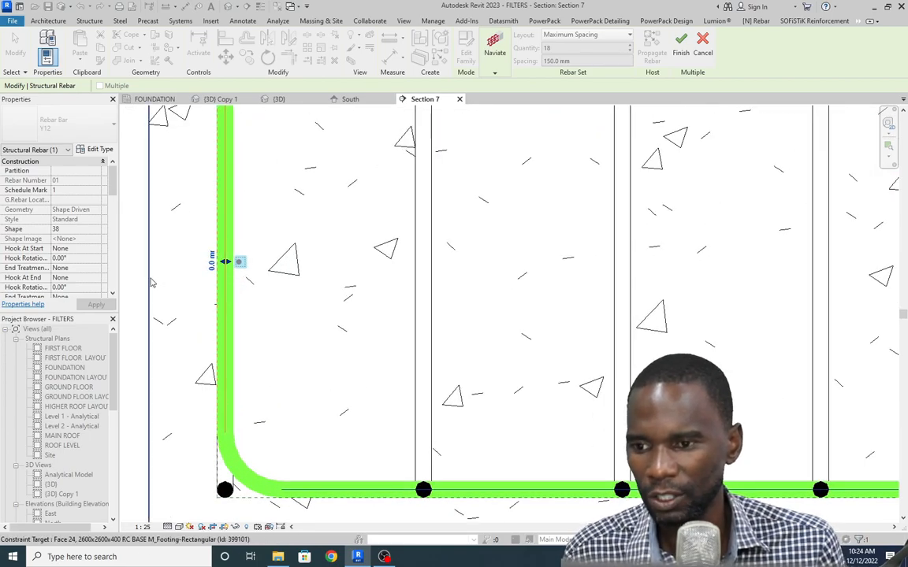
left_click(152, 282)
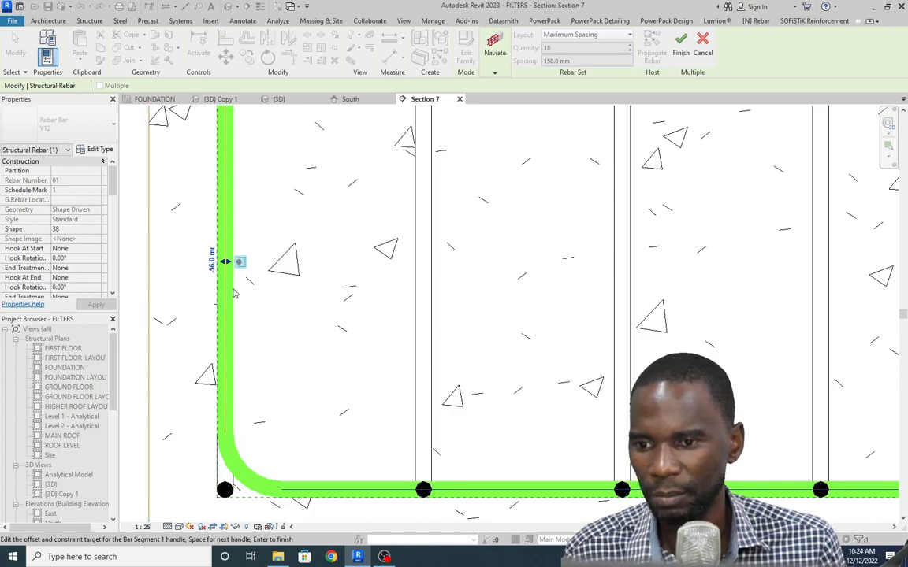
- Keep the left leg on the concrete cover with a 0.0 mm offset and finish editing the constraints
scroll(172, 296, "down", 2)
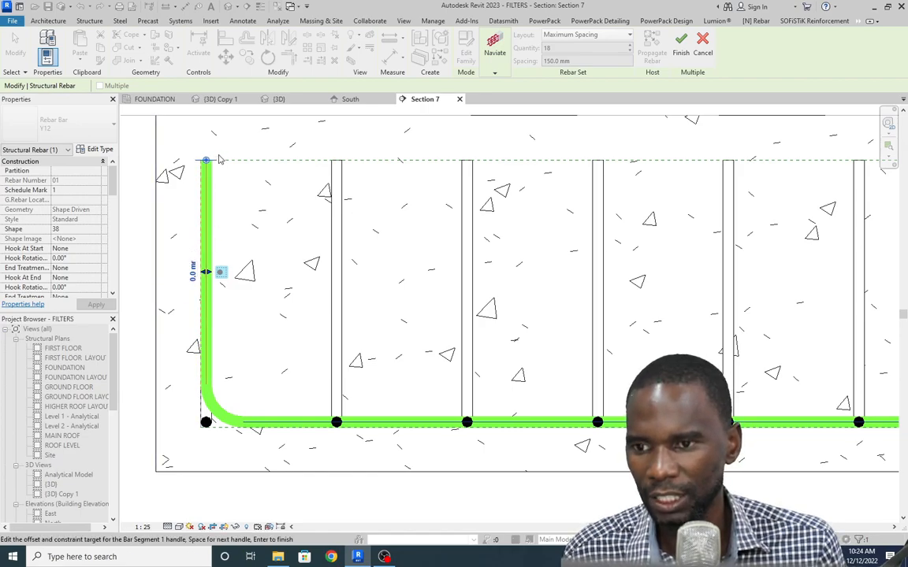
left_click(195, 275)
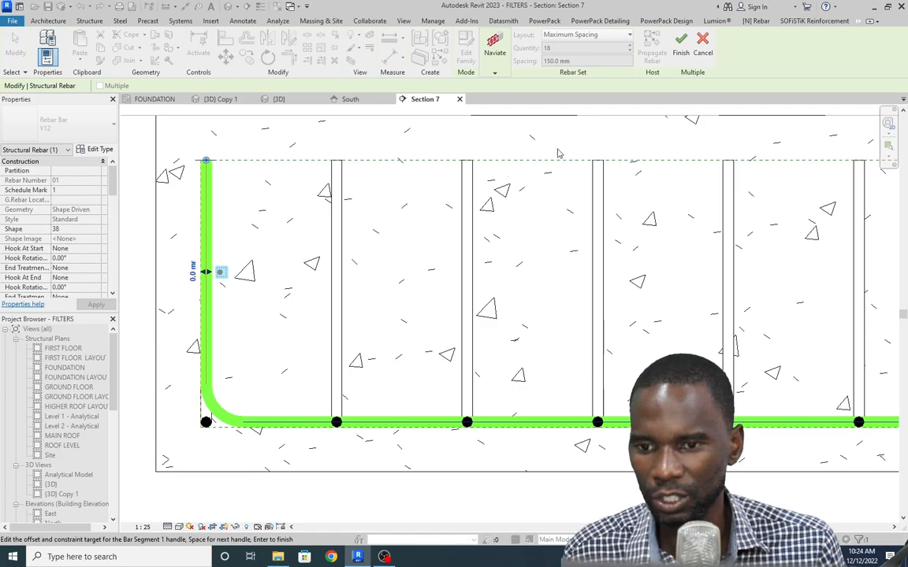
left_click(683, 49)
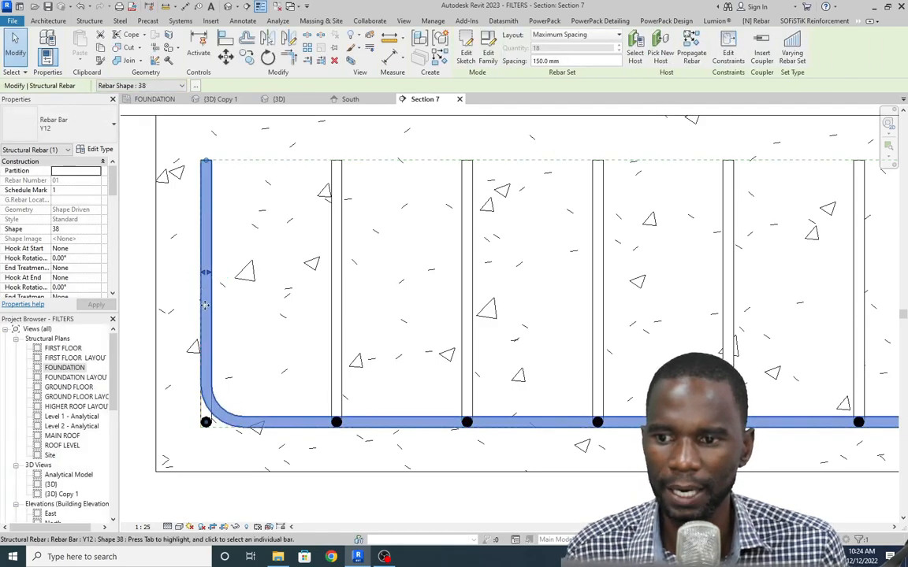
- Check the cover constraint offset of the first bar set's right leg and finish editing its constraints
scroll(196, 308, "down", 2)
scroll(196, 307, "down", 3)
scroll(572, 310, "up", 5)
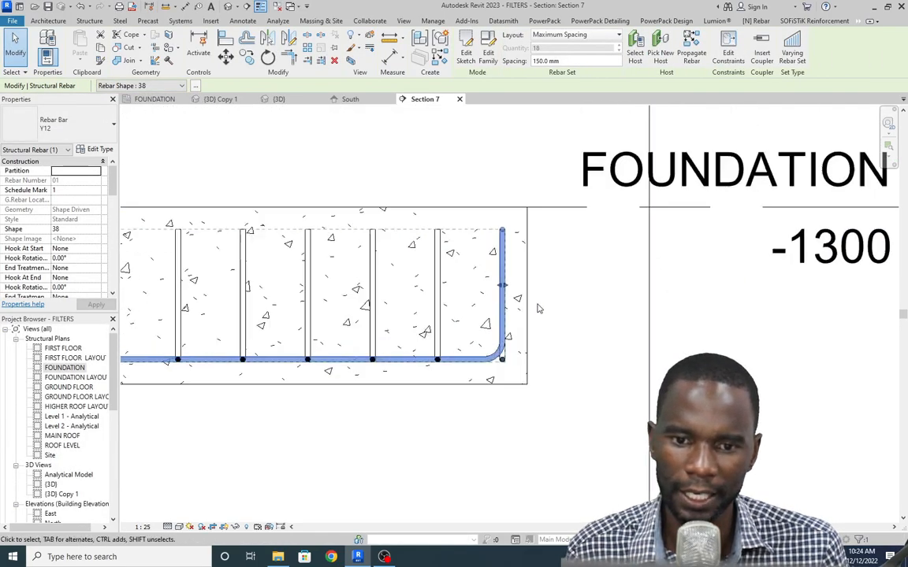
left_click(728, 48)
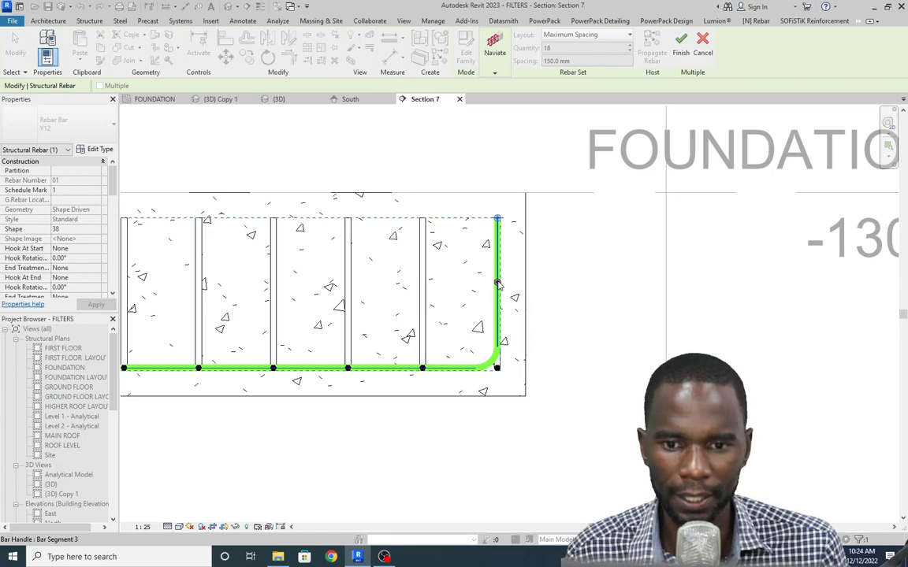
scroll(513, 295, "up", 3)
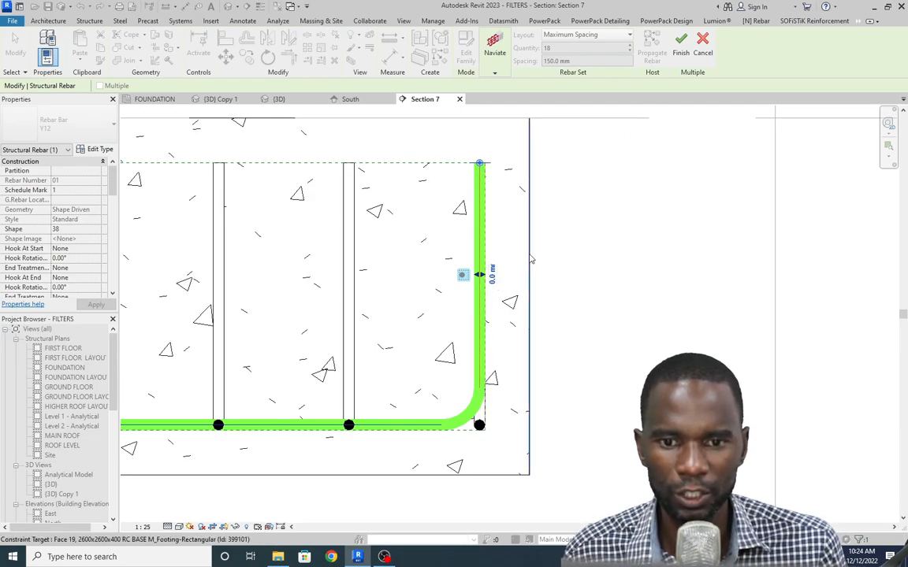
left_click(492, 272)
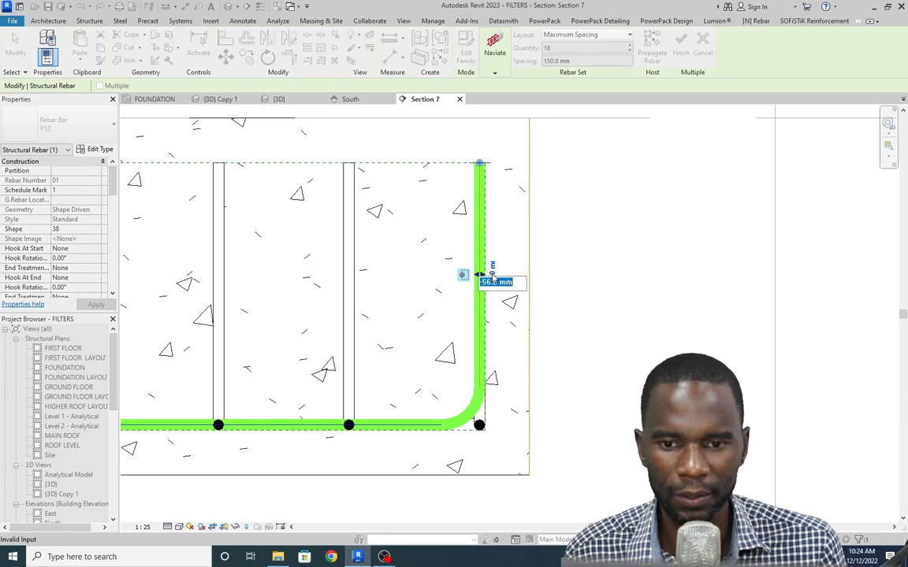
left_click(622, 261)
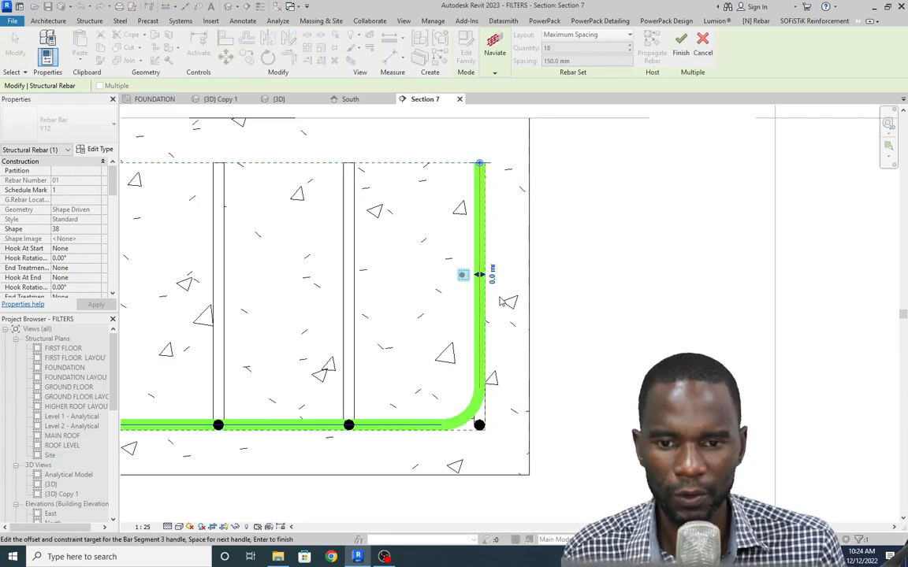
left_click(681, 49)
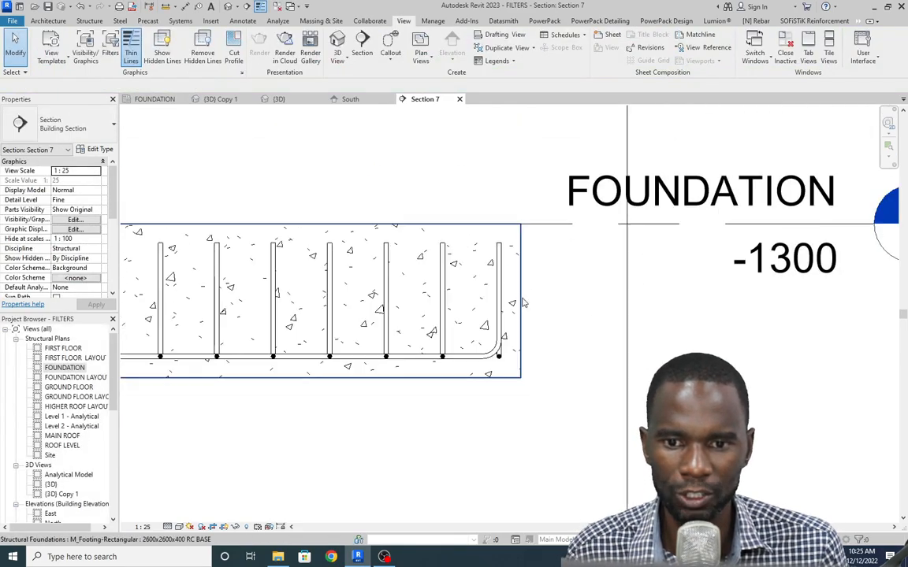
- Edit the constraints of the perpendicular Y12 bar set and select the constraint handle of its bottom segment
scroll(526, 301, "down", 4)
scroll(369, 339, "up", 6)
scroll(431, 335, "down", 7)
scroll(418, 313, "up", 5)
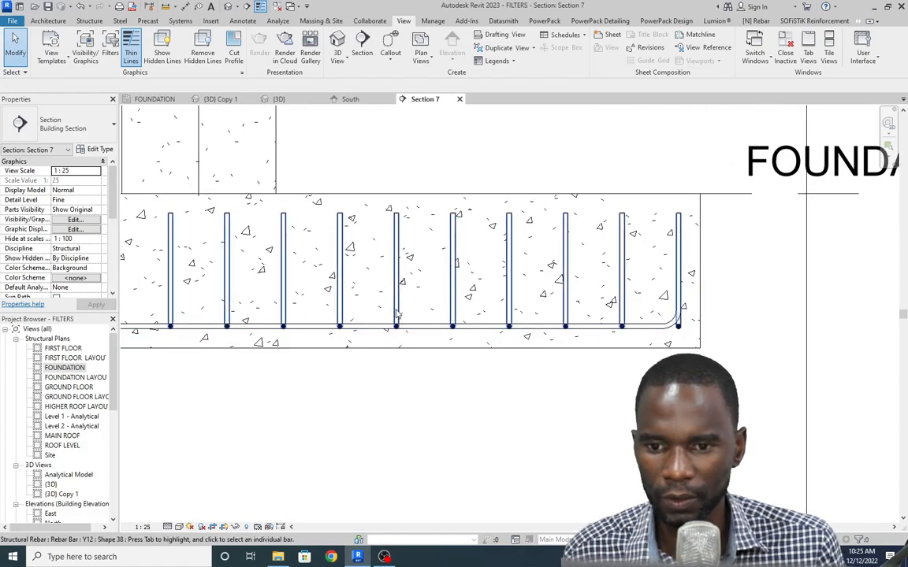
left_click(397, 323)
scroll(369, 342, "down", 2)
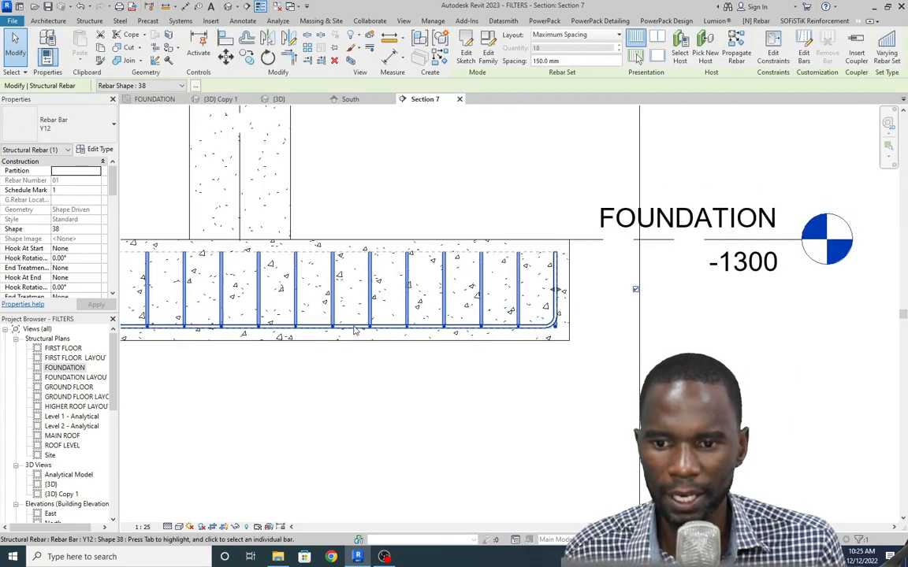
left_click(775, 54)
scroll(505, 343, "down", 1)
scroll(359, 347, "up", 8)
scroll(343, 317, "up", 1)
left_click(333, 281)
scroll(364, 328, "down", 3)
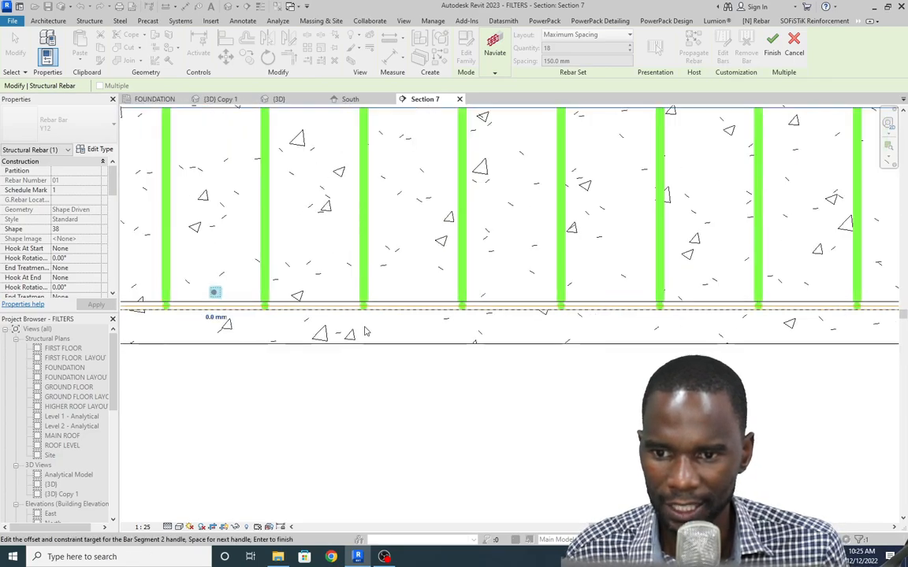
- Set the bottom segment's offset from the footing's bottom cover to -12 mm and finish editing the constraints
scroll(364, 332, "down", 4)
scroll(311, 331, "up", 3)
scroll(308, 333, "up", 4)
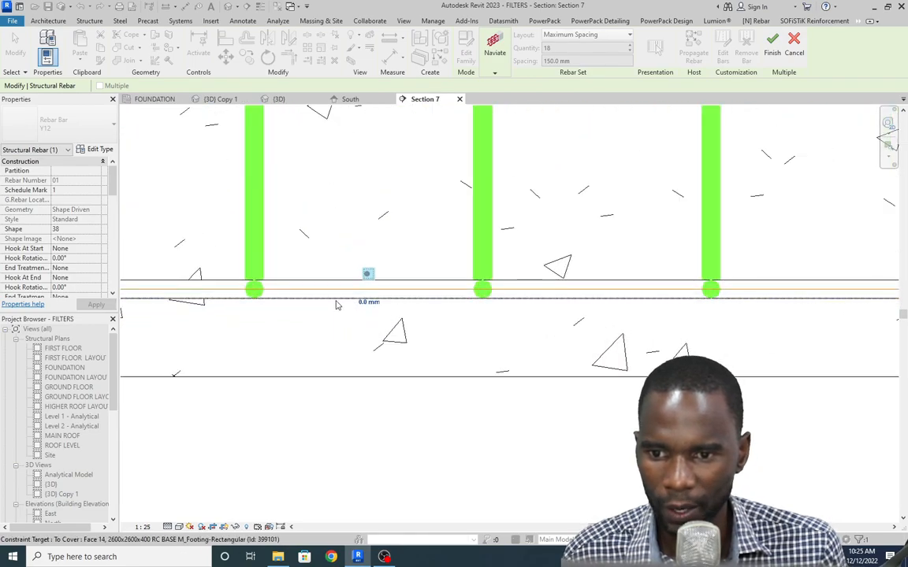
scroll(386, 338, "down", 2)
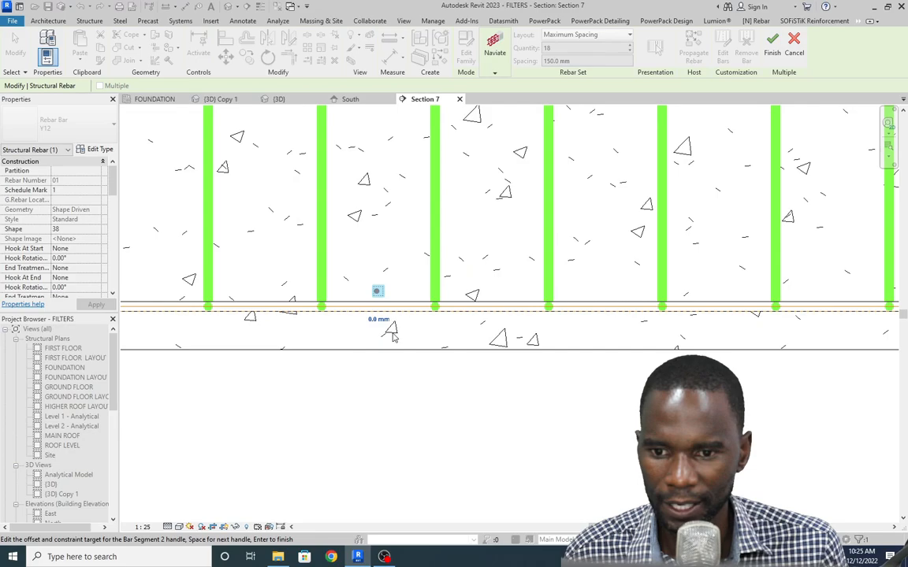
scroll(390, 335, "down", 3)
scroll(383, 327, "up", 4)
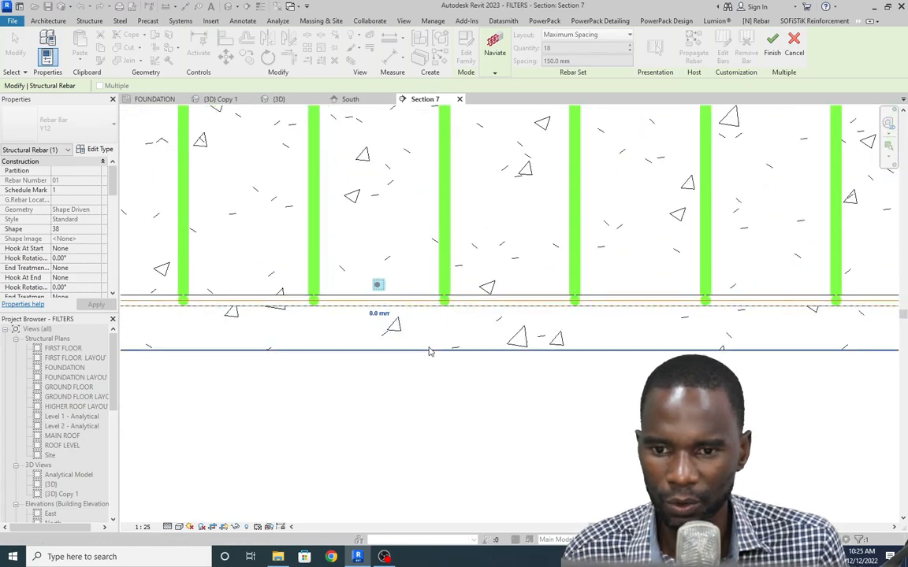
left_click(377, 313)
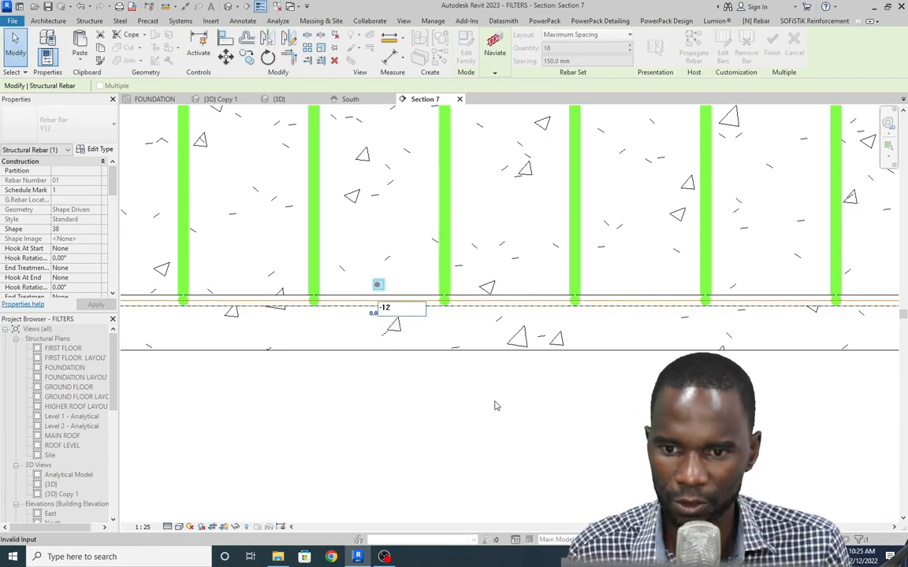
key("Return")
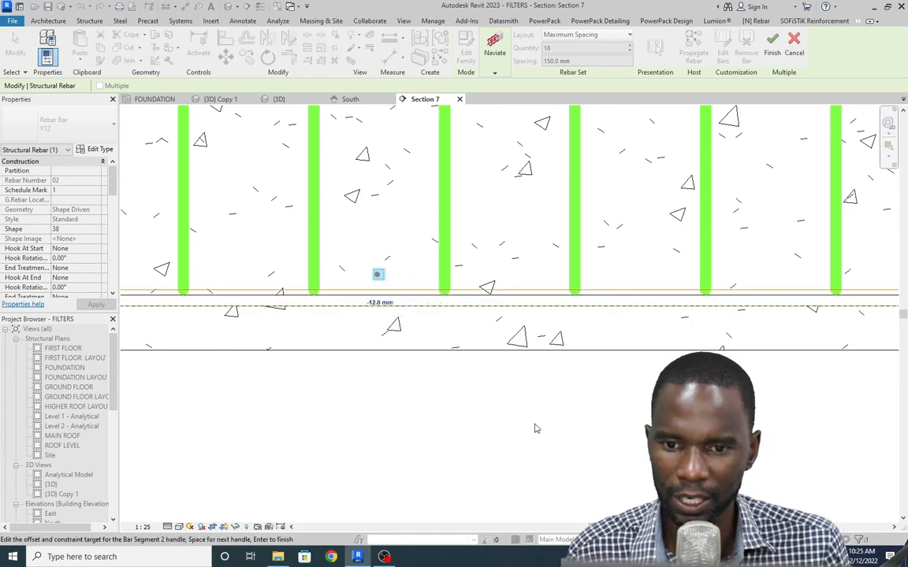
scroll(485, 284, "up", 4)
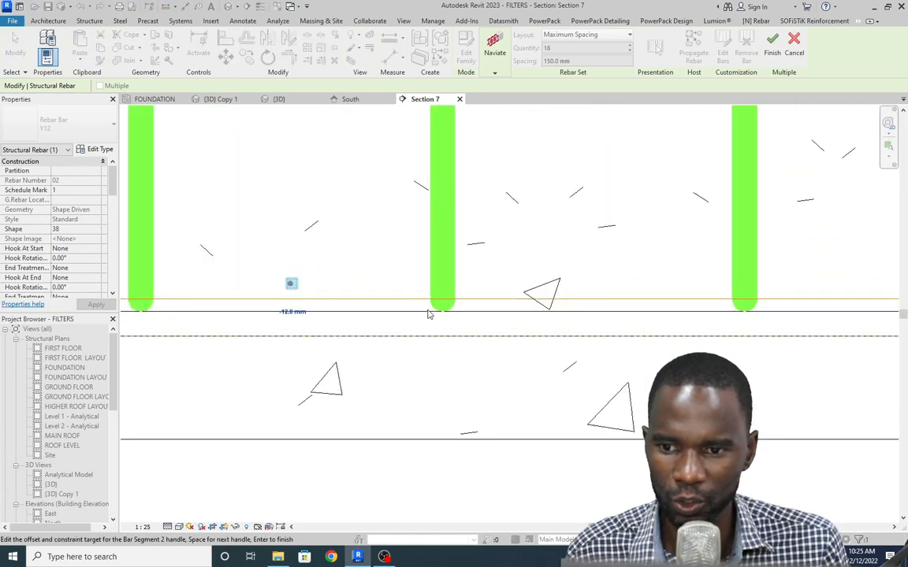
scroll(433, 313, "down", 5)
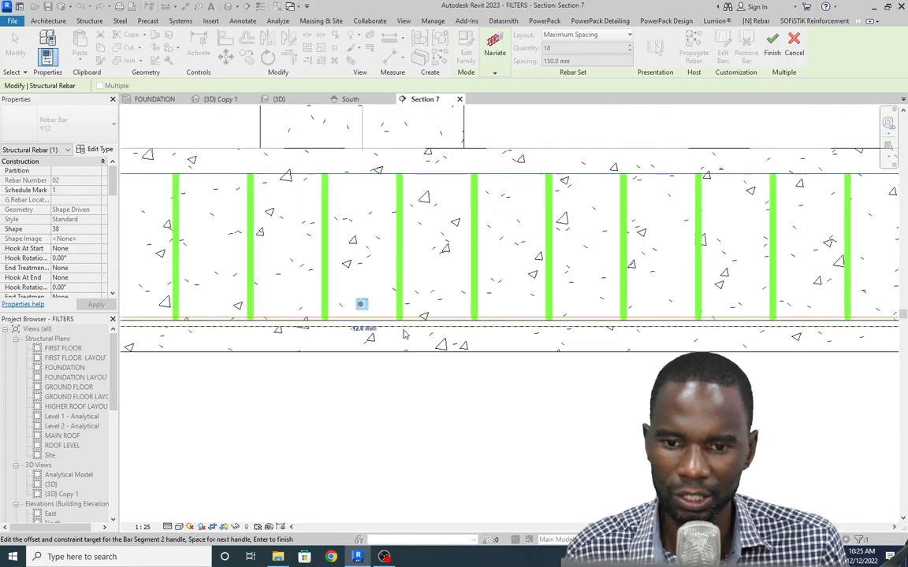
left_click(773, 47)
left_click(318, 368)
- Check the bottom segment's cover constraint of the first bar set and finish editing its constraints
scroll(319, 368, "down", 2)
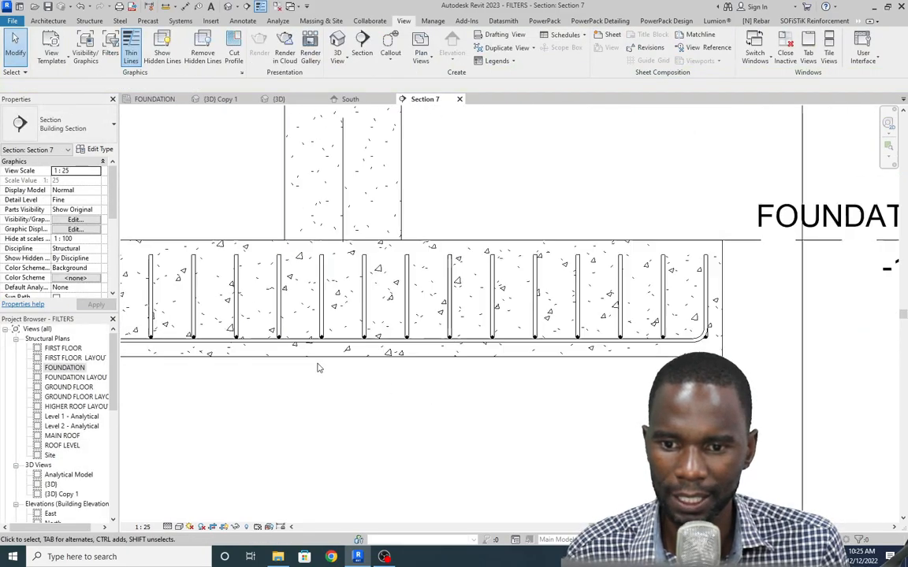
scroll(520, 347, "down", 1)
scroll(518, 334, "up", 3)
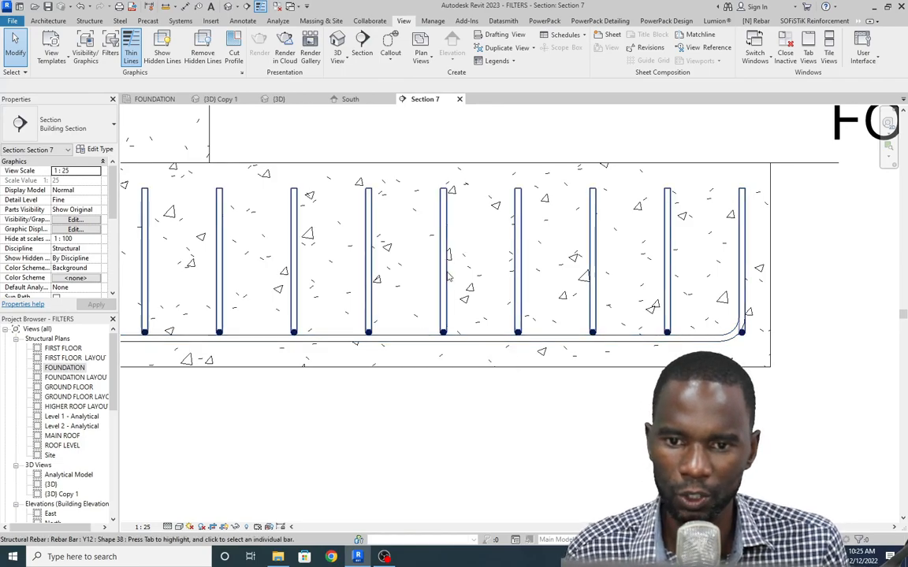
scroll(461, 284, "down", 2)
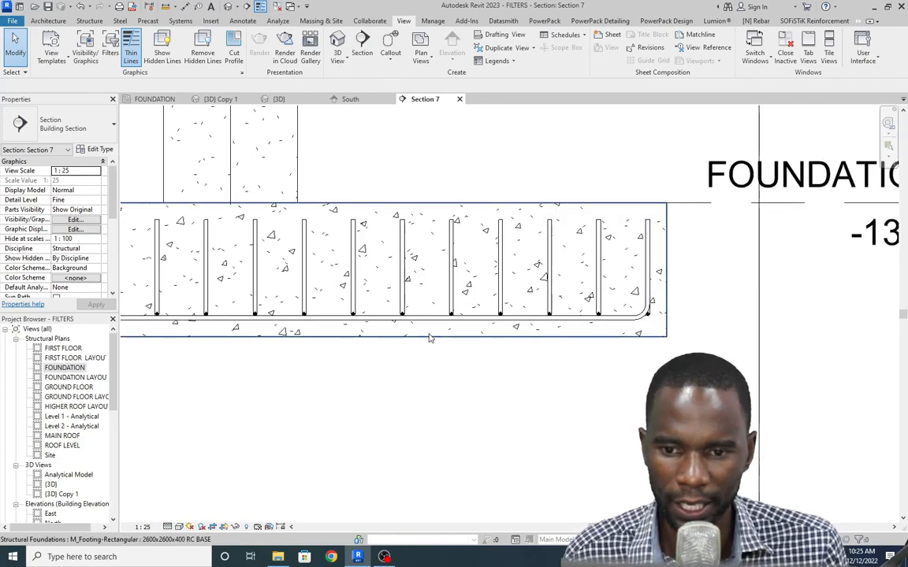
scroll(456, 350, "down", 2)
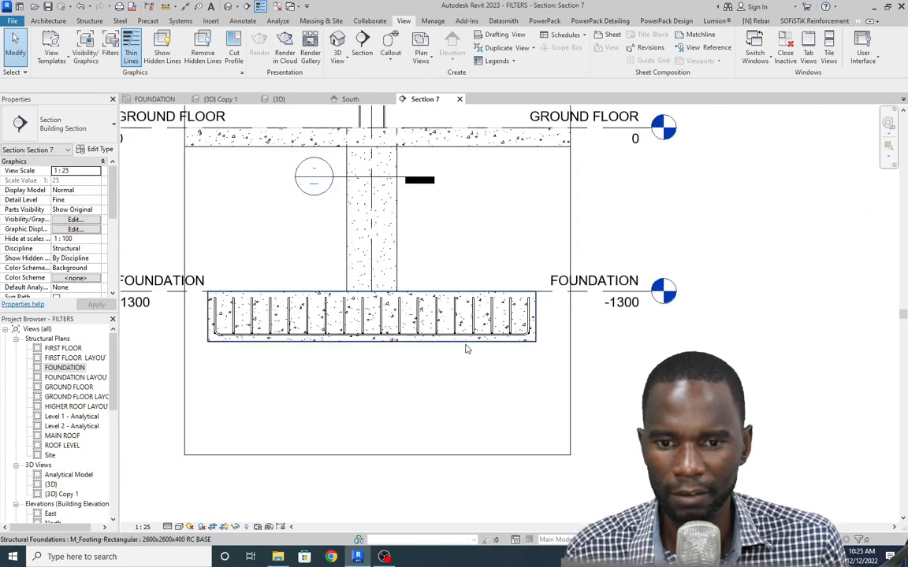
scroll(374, 350, "up", 4)
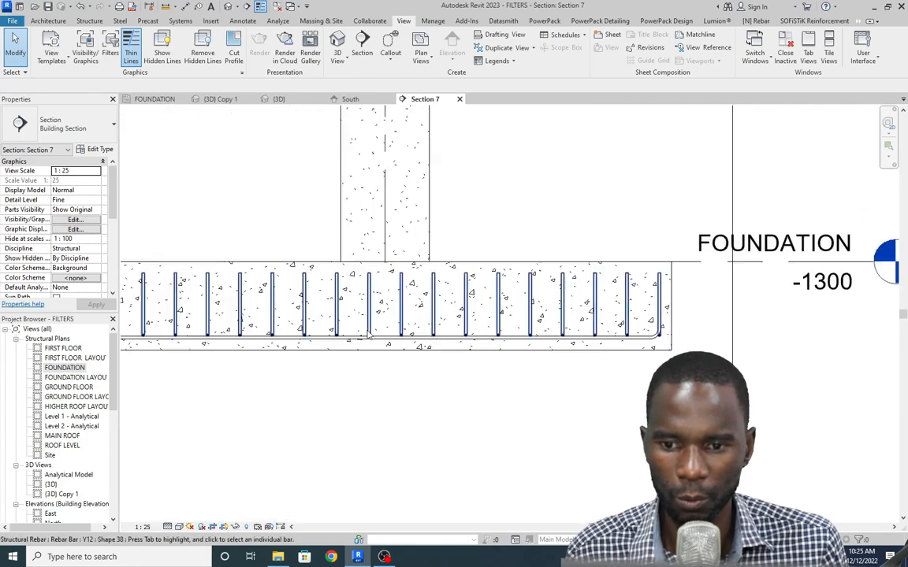
left_click(379, 347)
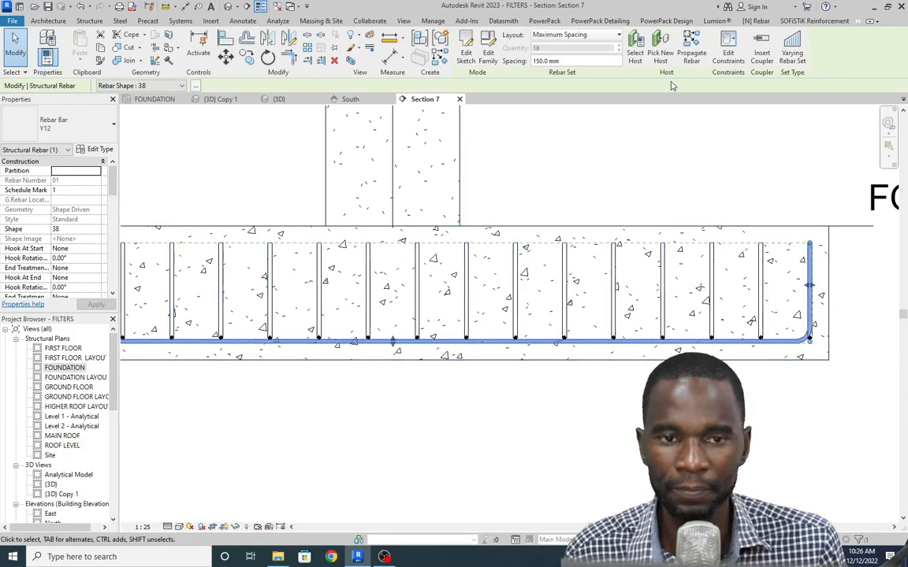
left_click(728, 49)
scroll(426, 353, "down", 2)
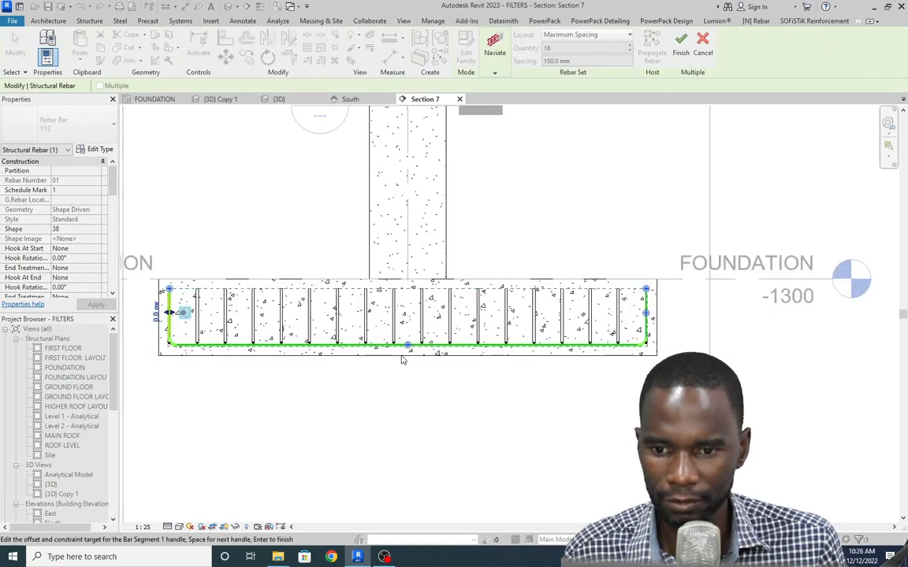
left_click(407, 345)
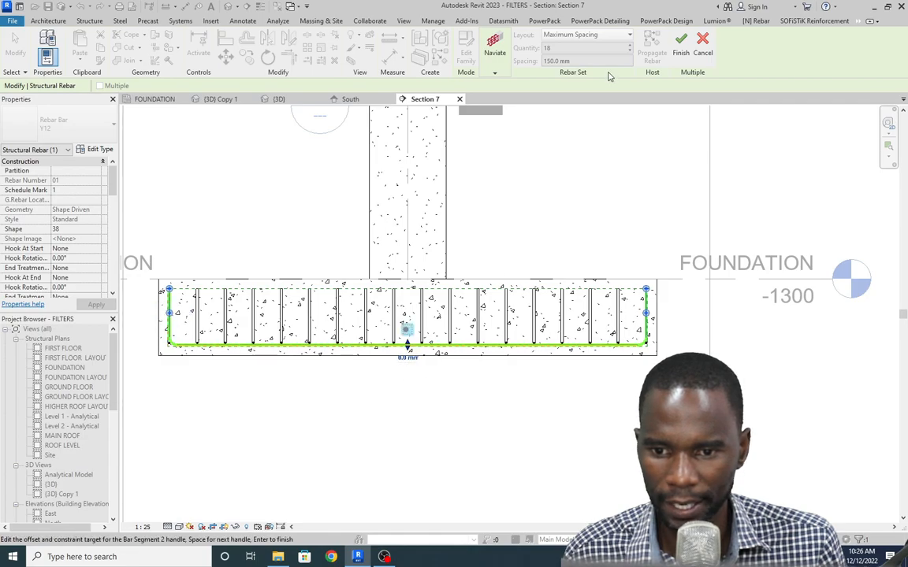
left_click(683, 53)
left_click(470, 423)
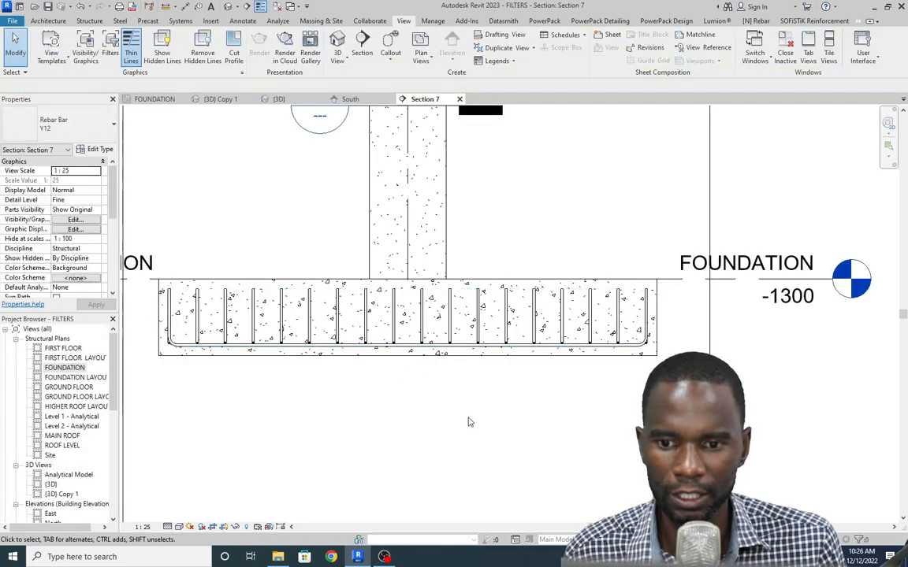
- Return to the FOUNDATION plan and open the section view Section 8 that cuts the footing in the other direction
scroll(362, 339, "down", 2)
scroll(362, 339, "down", 1)
scroll(498, 323, "up", 3)
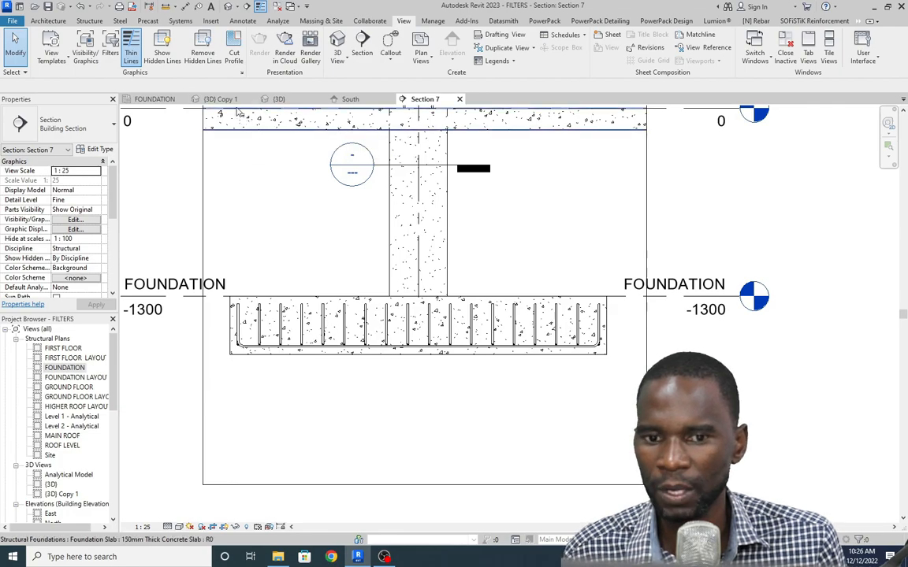
left_click(155, 100)
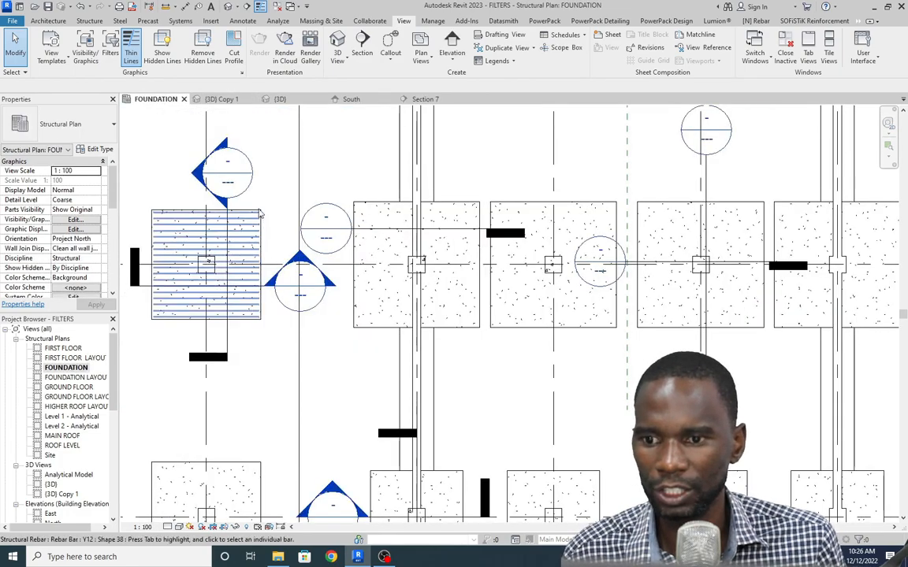
scroll(296, 264, "down", 2)
scroll(294, 262, "up", 3)
double_click(302, 250)
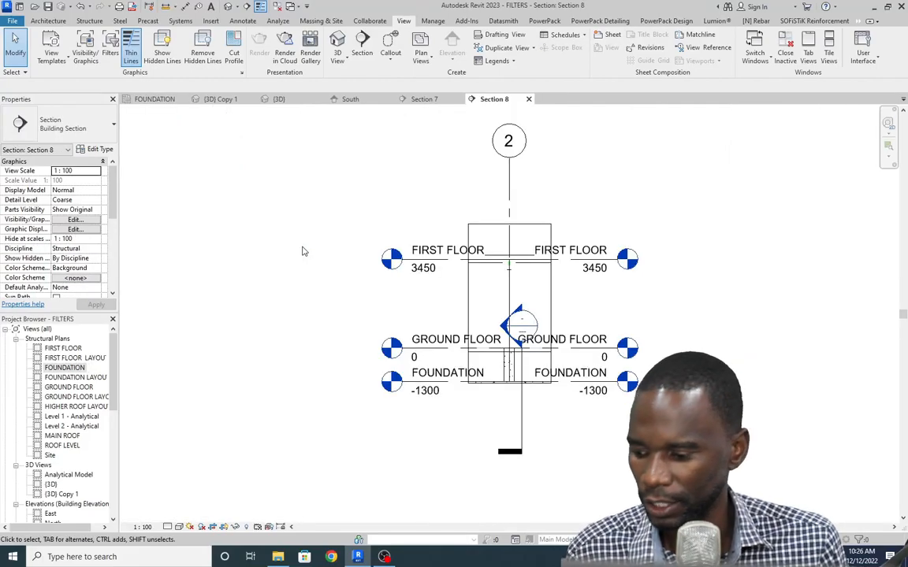
scroll(476, 335, "up", 2)
middle_click_drag(476, 334, 363, 324)
scroll(363, 325, "down", 2)
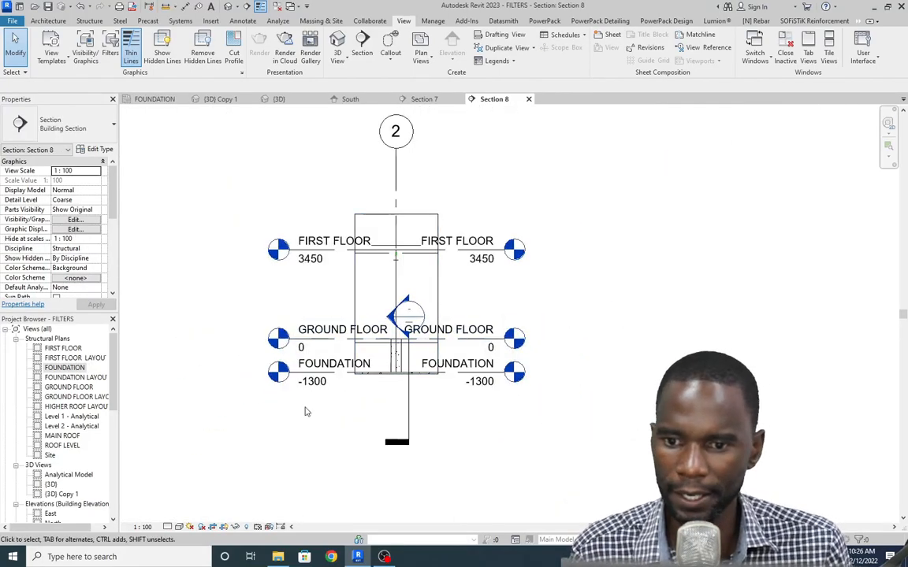
- Set Section 8's detail level to Fine and its view scale to 1:25
left_click(168, 528)
left_click(172, 514)
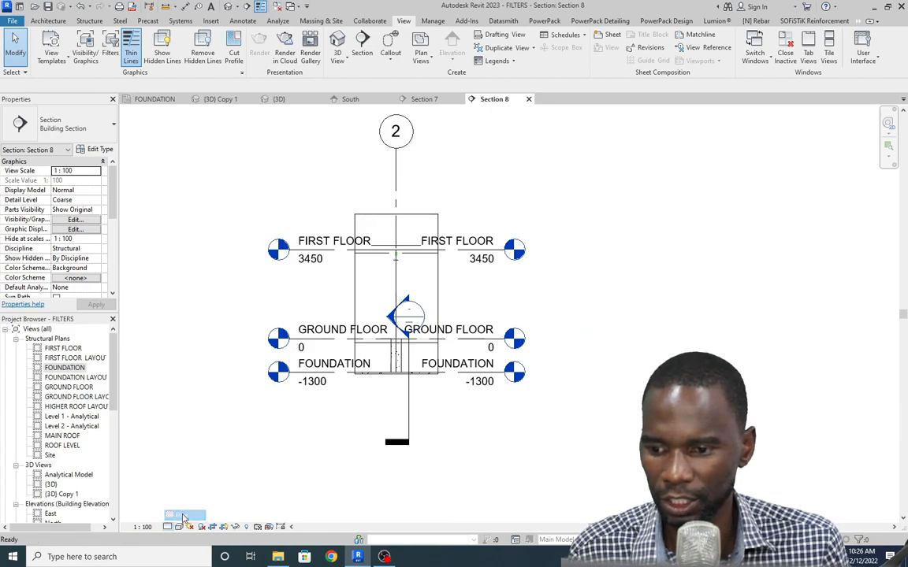
left_click(143, 528)
left_click(148, 431)
- Crop Section 8 to the footing by lowering its top edge to just above the ground floor and its bottom edge below the footing
scroll(432, 313, "up", 1)
left_click(363, 146)
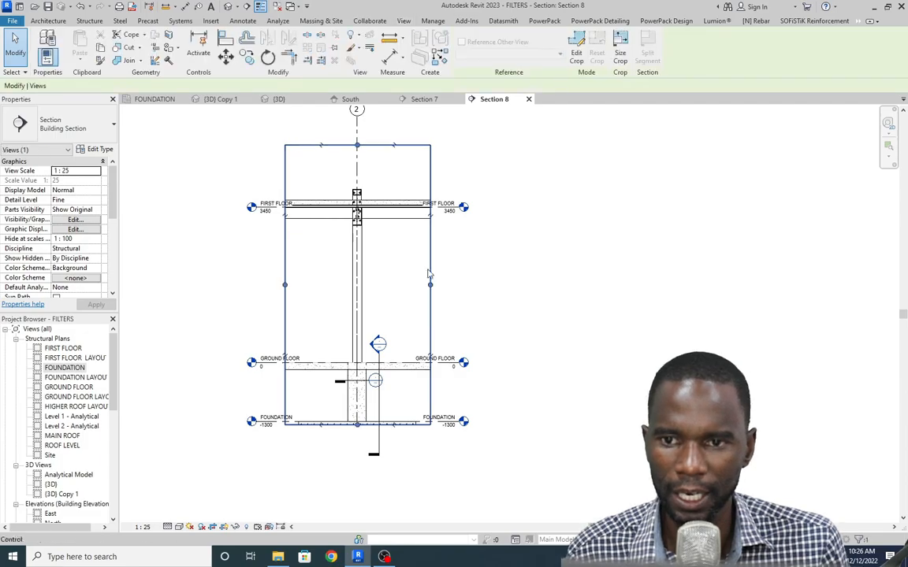
left_click_drag(356, 143, 375, 344)
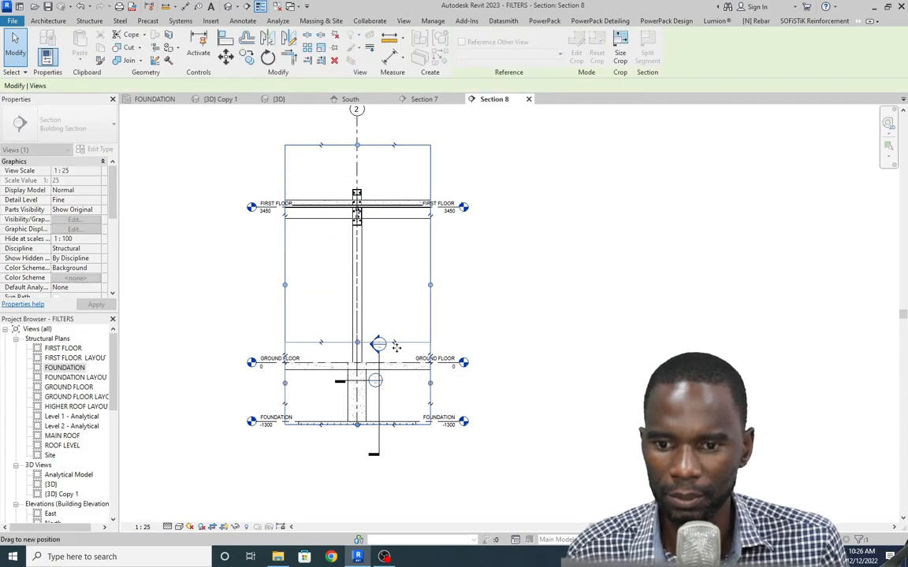
scroll(369, 455, "up", 4)
left_click_drag(349, 394, 347, 456)
scroll(394, 444, "up", 2)
scroll(394, 442, "up", 3)
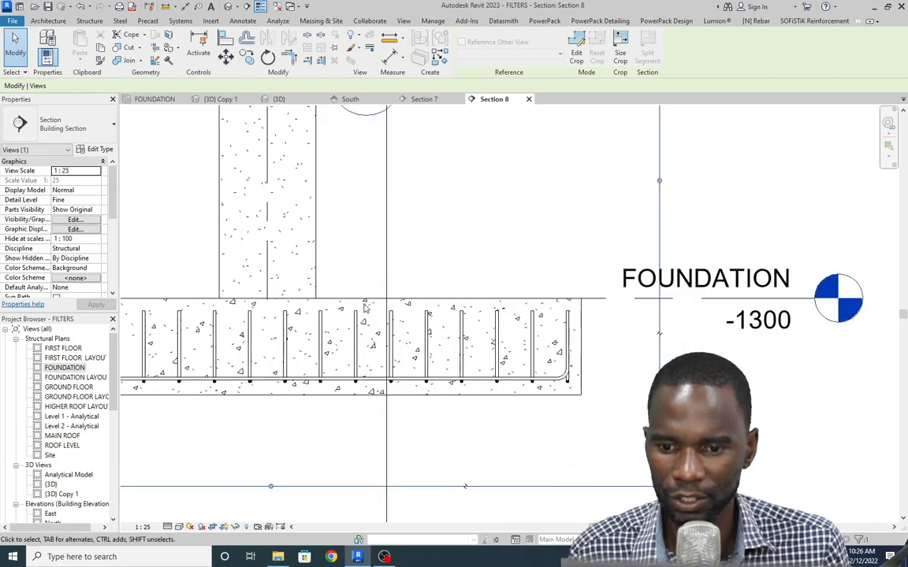
scroll(365, 306, "down", 2)
left_click(406, 237)
- Pull the right end of the first bar set's distribution inward, inside the crossing bar's right leg
scroll(408, 237, "down", 2)
scroll(233, 311, "up", 2)
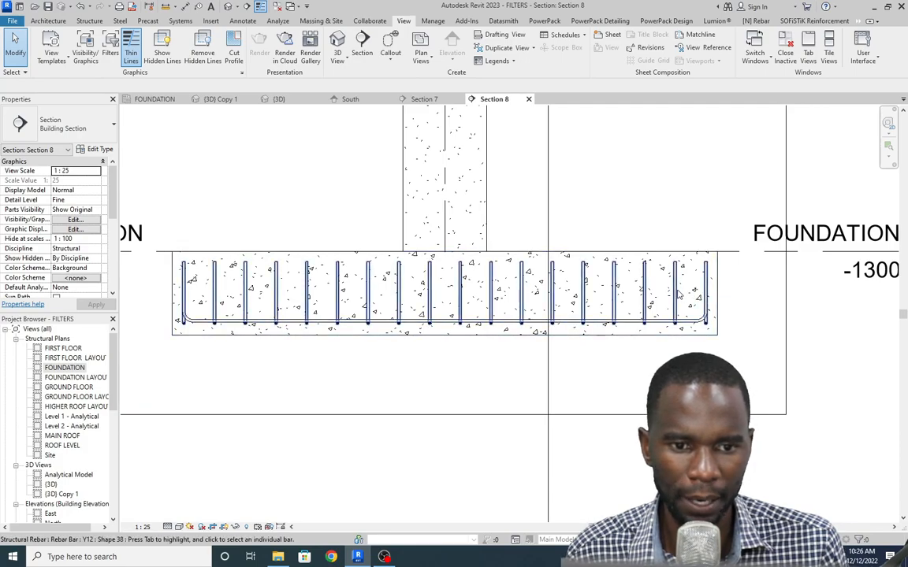
left_click(718, 301)
left_click_drag(710, 296, 697, 294)
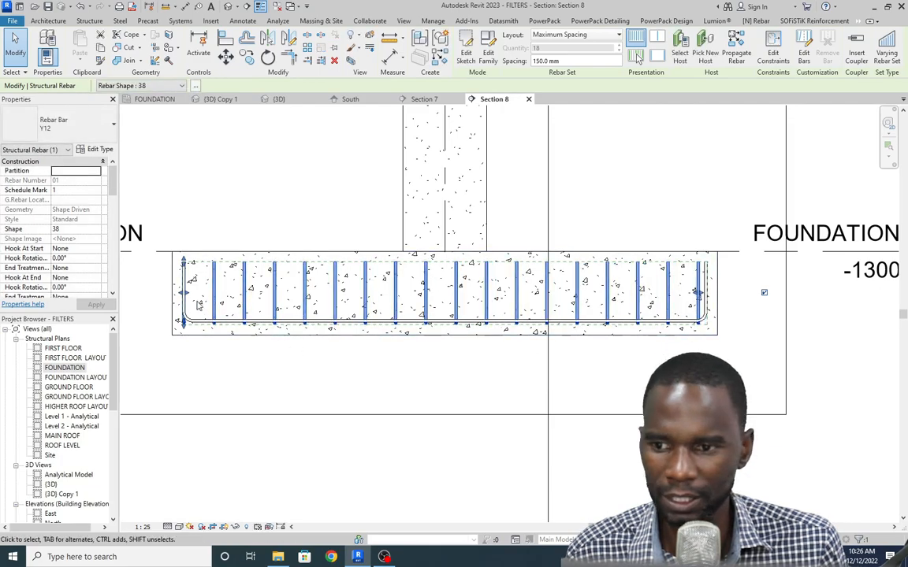
- Pull the left end of the first bar set's distribution inward, inside the crossing bar's left leg
left_click_drag(185, 296, 196, 296)
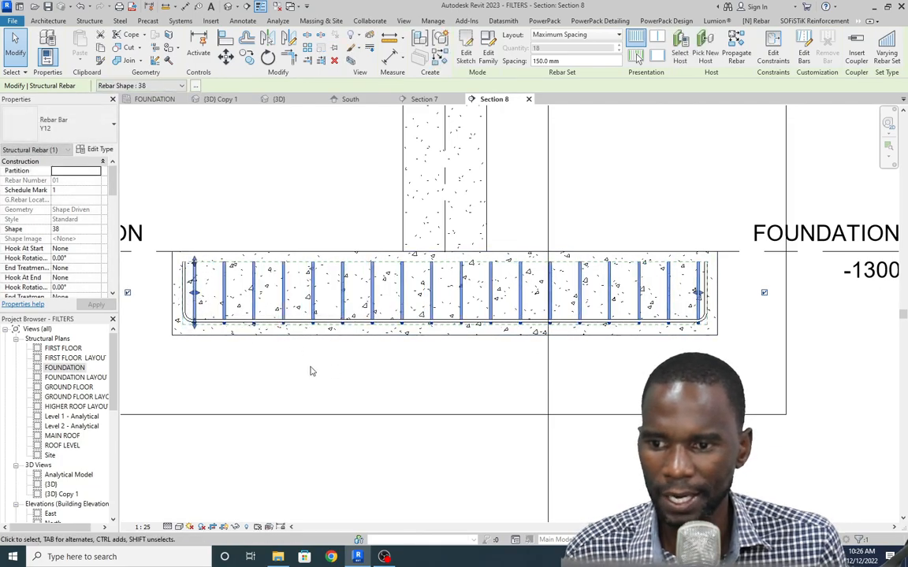
left_click(394, 366)
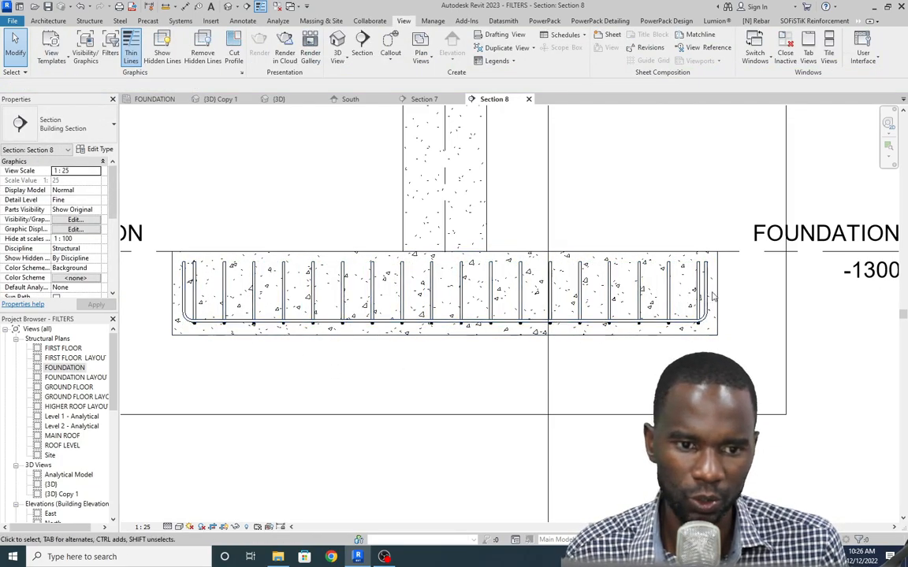
- Edit the crossing bar set's constraints in Section 8, tying its right leg to the footing's outer side face instead of the cover
scroll(714, 293, "up", 2)
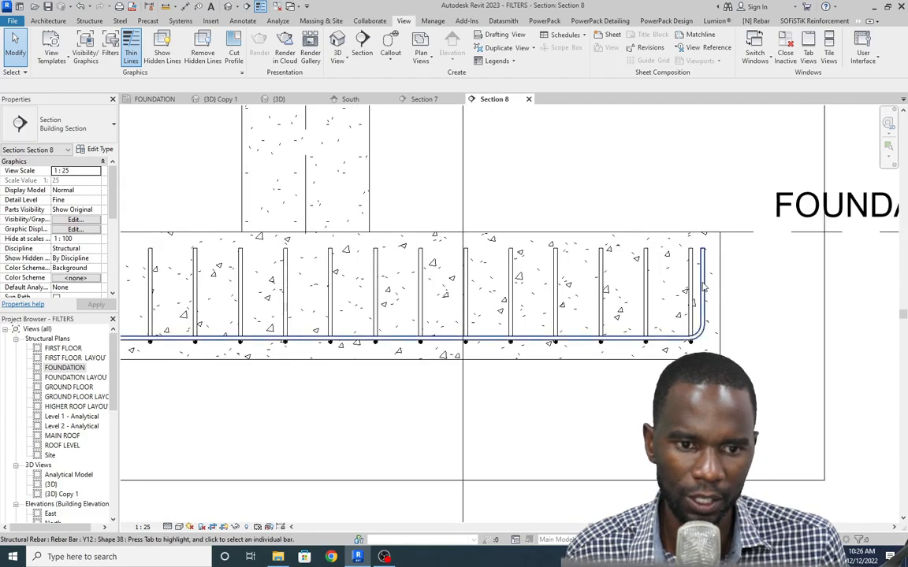
left_click(703, 297)
scroll(394, 314, "down", 4)
scroll(606, 316, "up", 5)
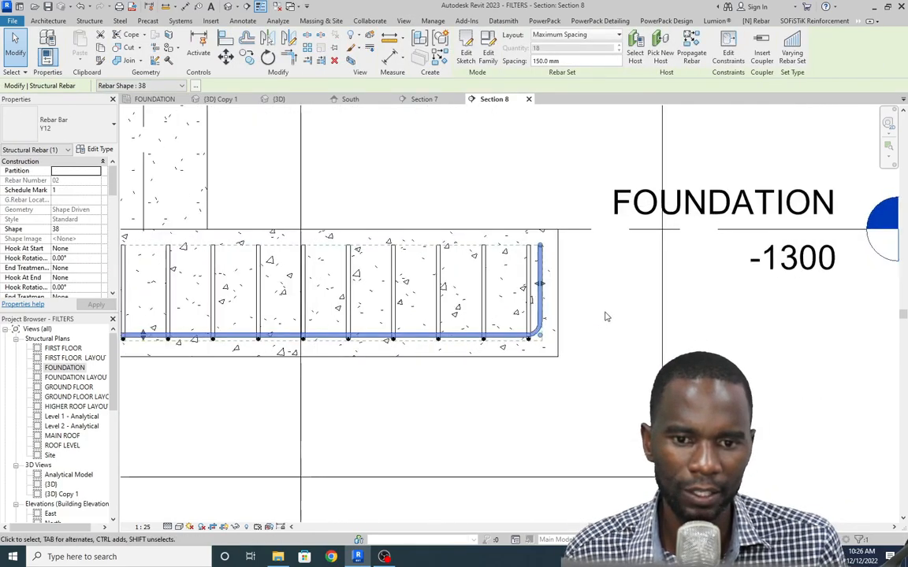
left_click(729, 55)
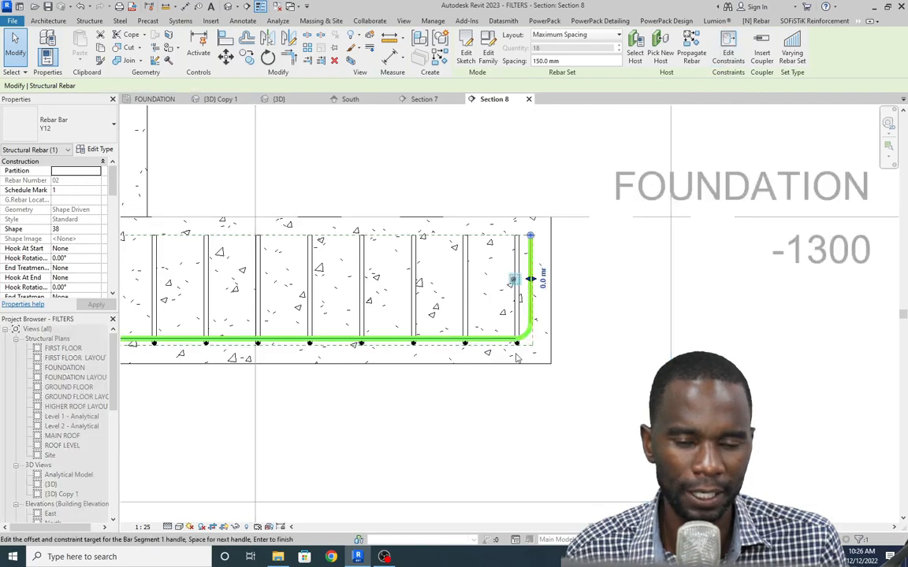
scroll(540, 300, "up", 2)
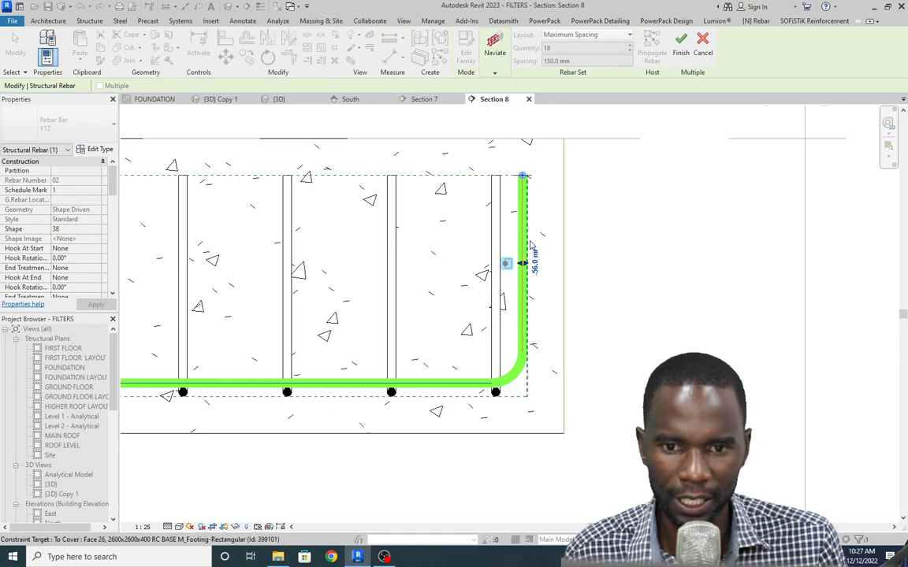
left_click(529, 245)
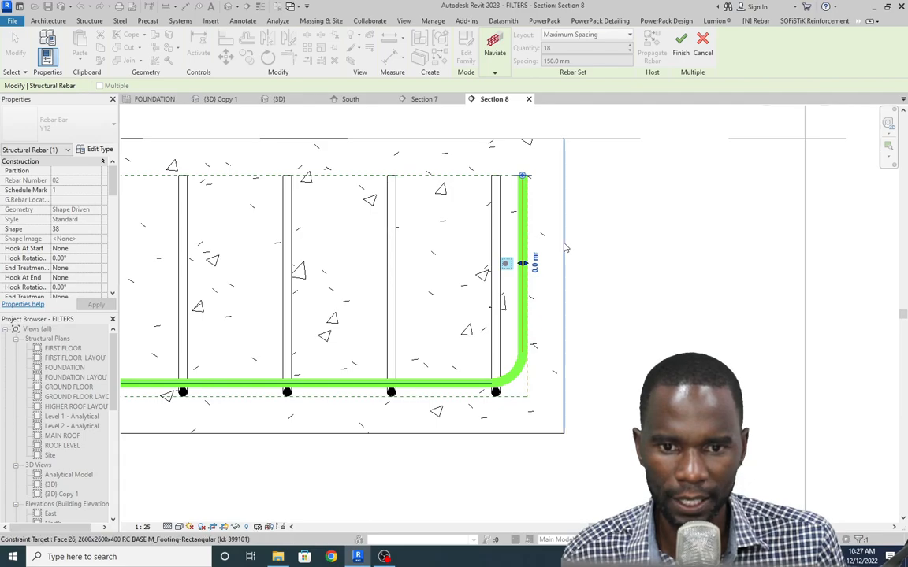
left_click(563, 245)
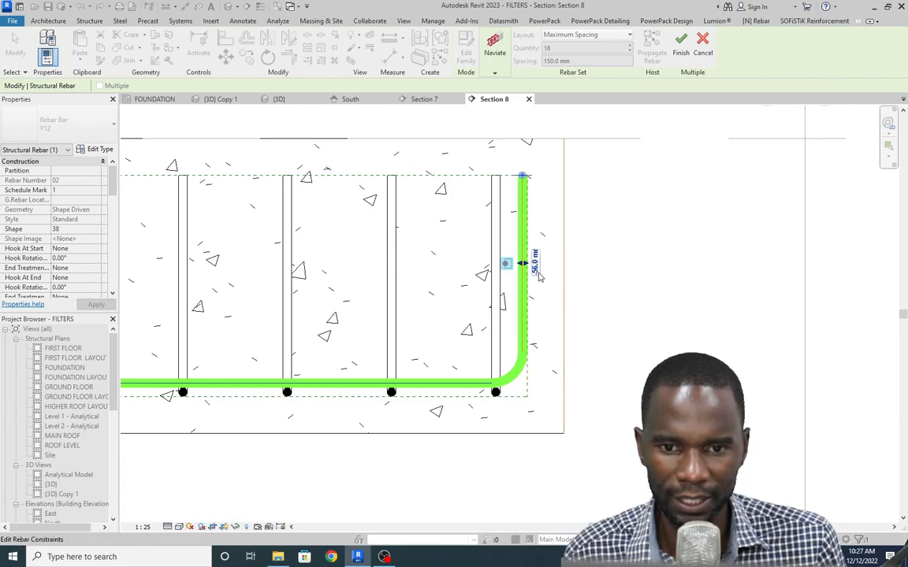
scroll(540, 276, "up", 3)
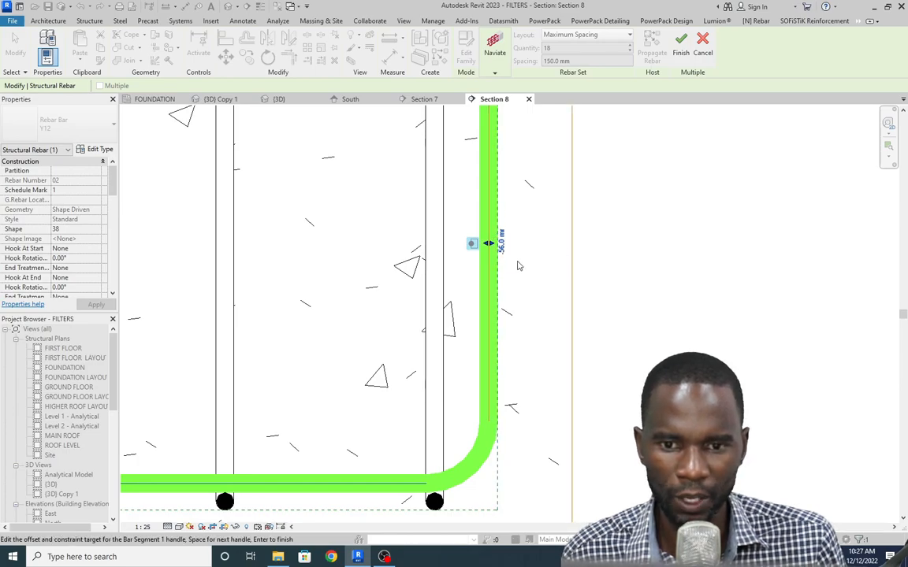
scroll(484, 293, "down", 3)
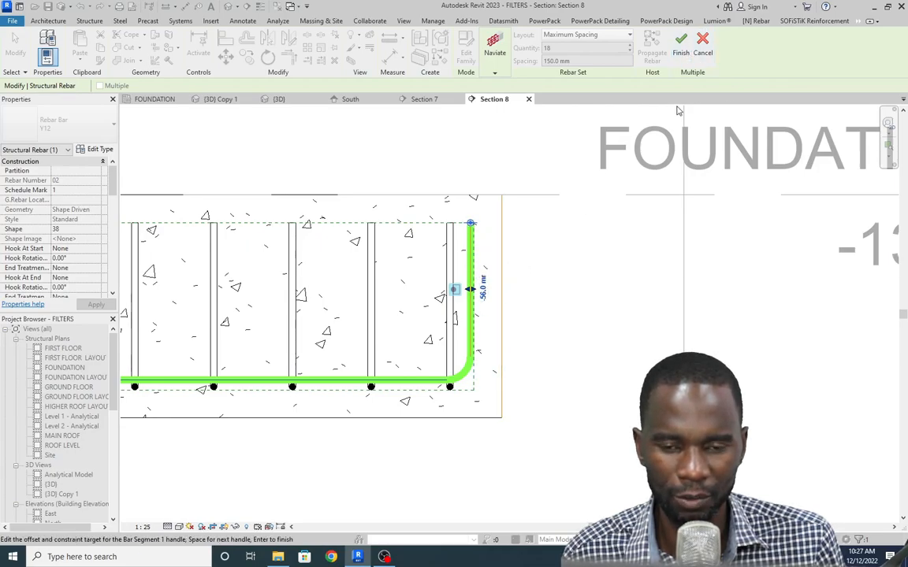
left_click(681, 46)
- Edit the constraints of the crossing bar set's left leg so it references the footing's left outer face
scroll(564, 290, "down", 3)
left_click(266, 254)
scroll(197, 288, "up", 5)
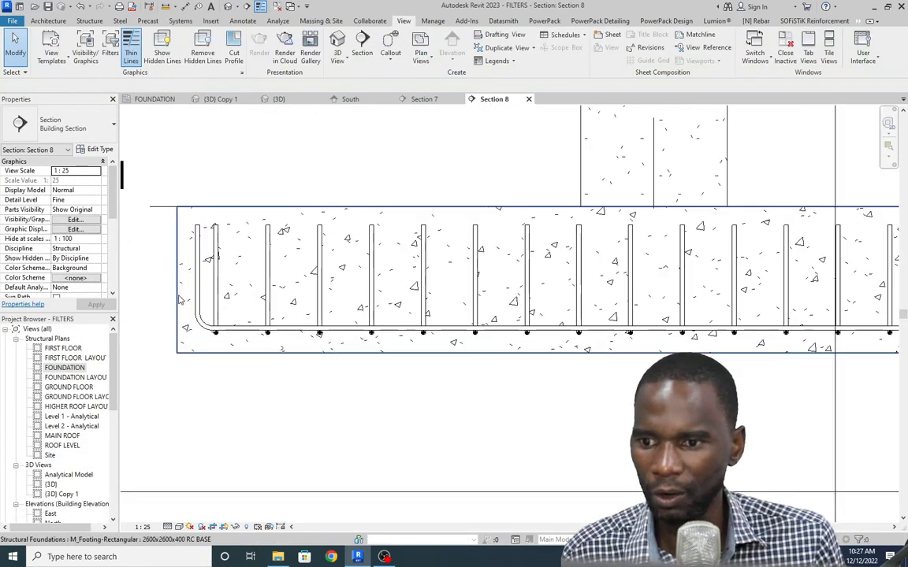
left_click(238, 321)
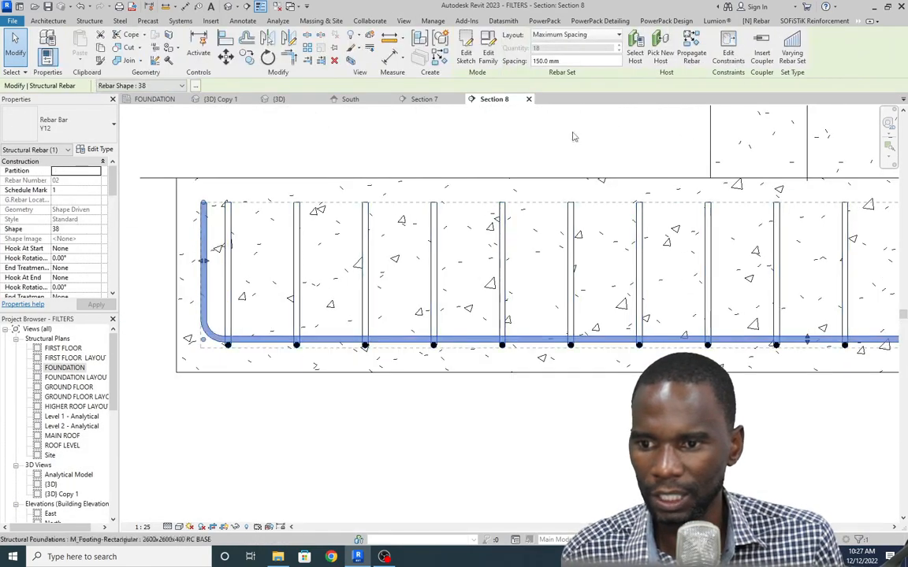
left_click(740, 47)
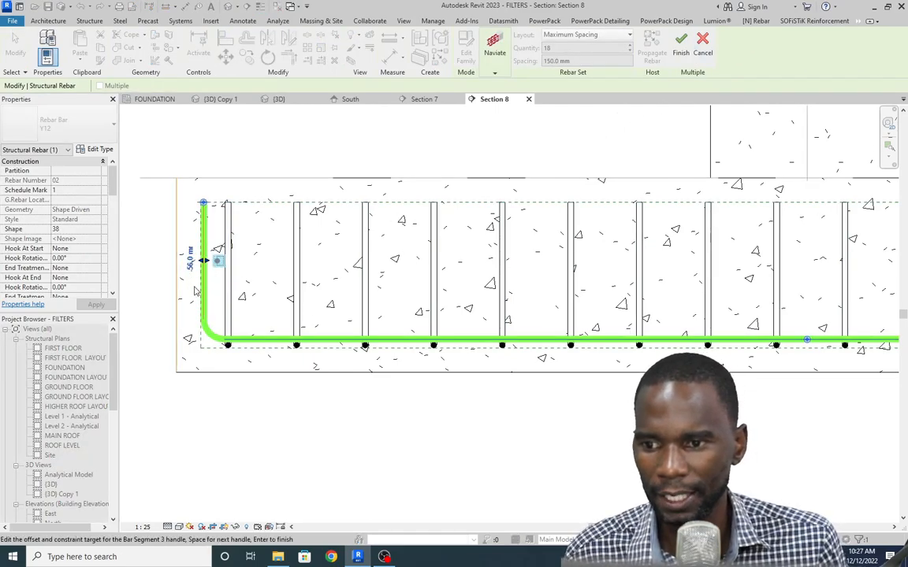
left_click(681, 47)
scroll(374, 202, "down", 2)
left_click(373, 203)
- Set the Width of the 2600x2600x400 RC BASE footing type to 2000 mm
scroll(339, 268, "down", 3)
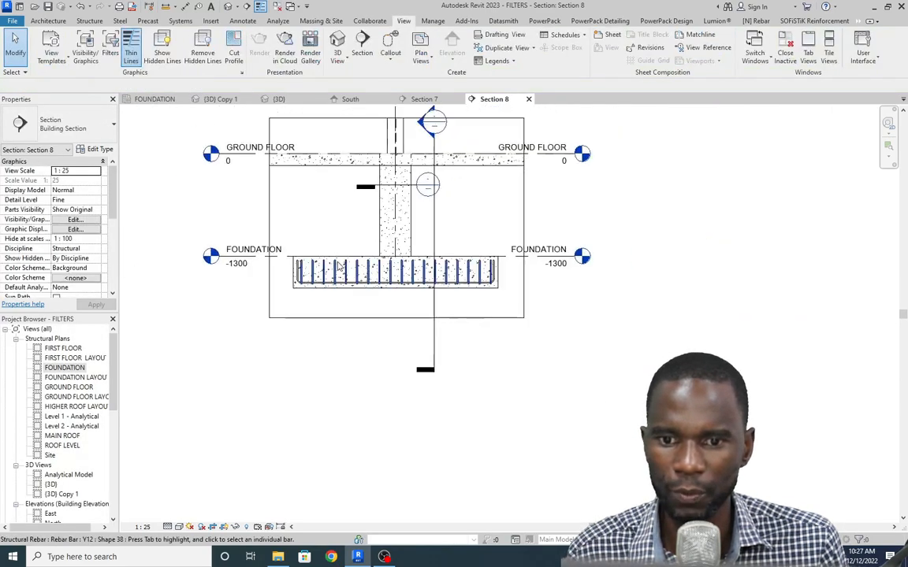
scroll(455, 254, "up", 5)
scroll(490, 314, "down", 7)
scroll(494, 315, "up", 4)
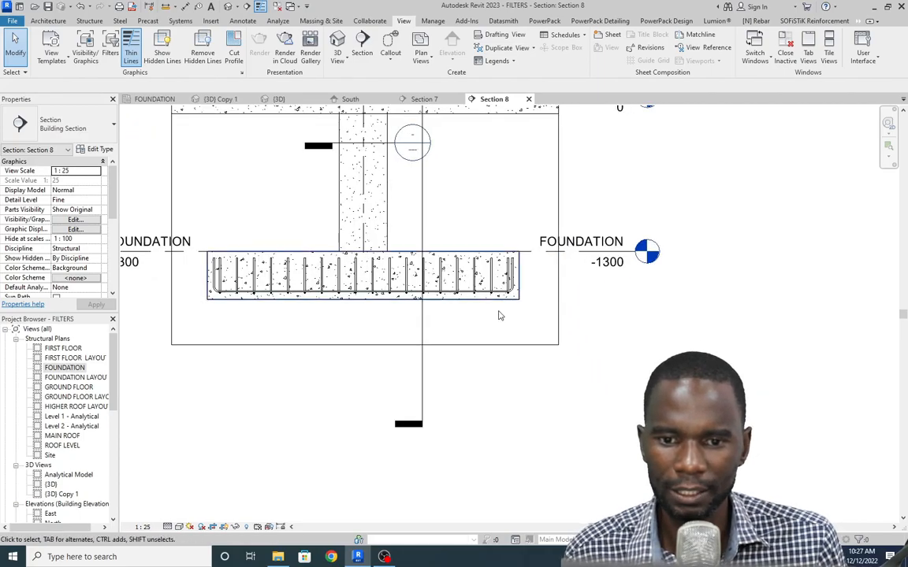
left_click(501, 308)
left_click(96, 151)
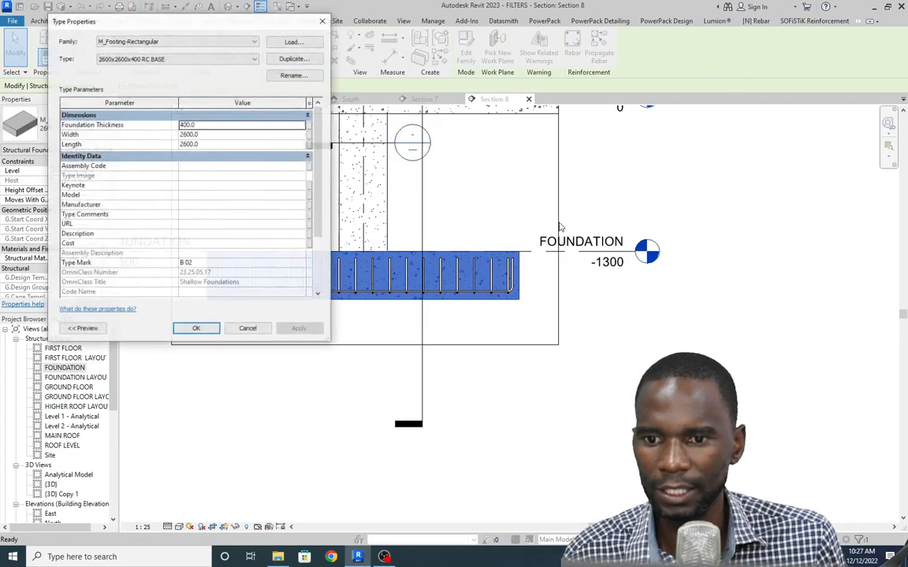
left_click(211, 134)
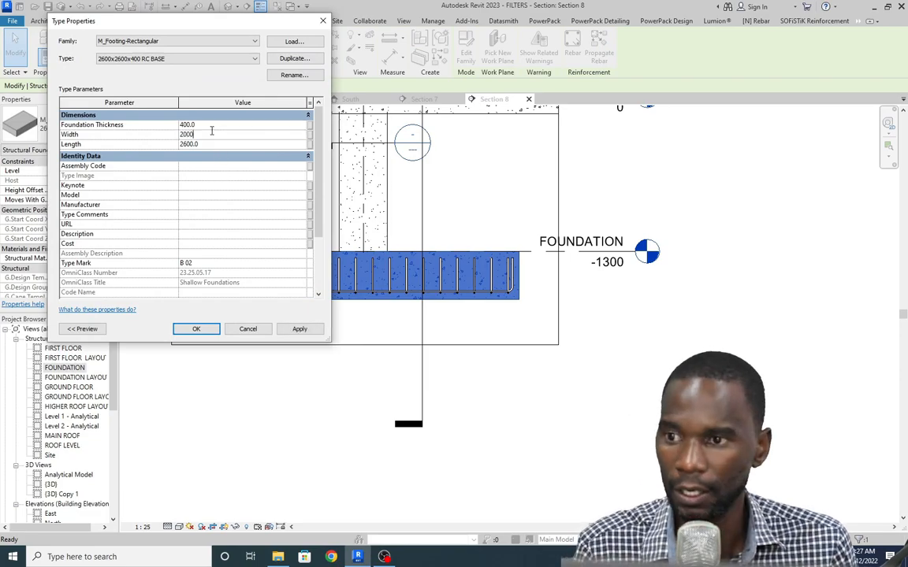
left_click(195, 331)
left_click(337, 370)
- Inspect the crossing bar set's leg constraints in the resized footing
scroll(489, 285, "up", 4)
scroll(488, 285, "up", 1)
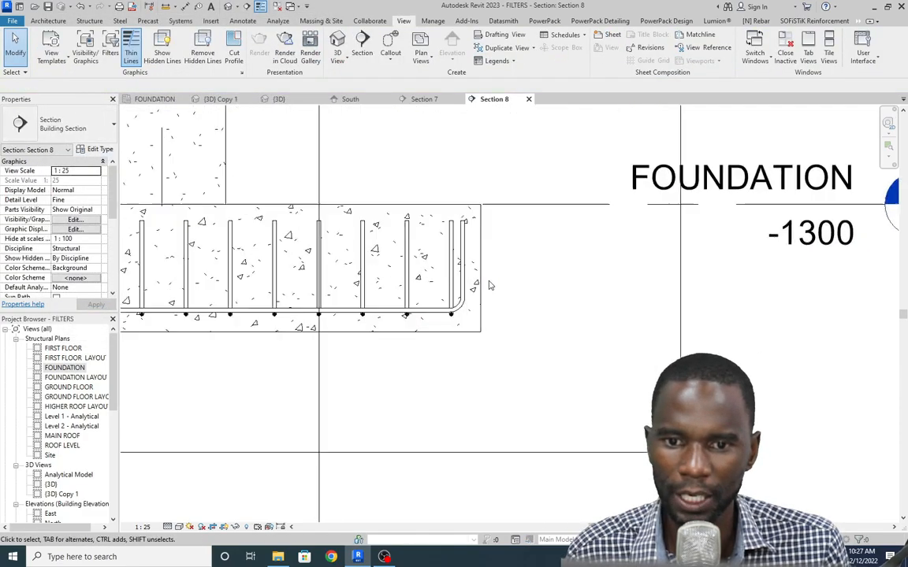
left_click(464, 270)
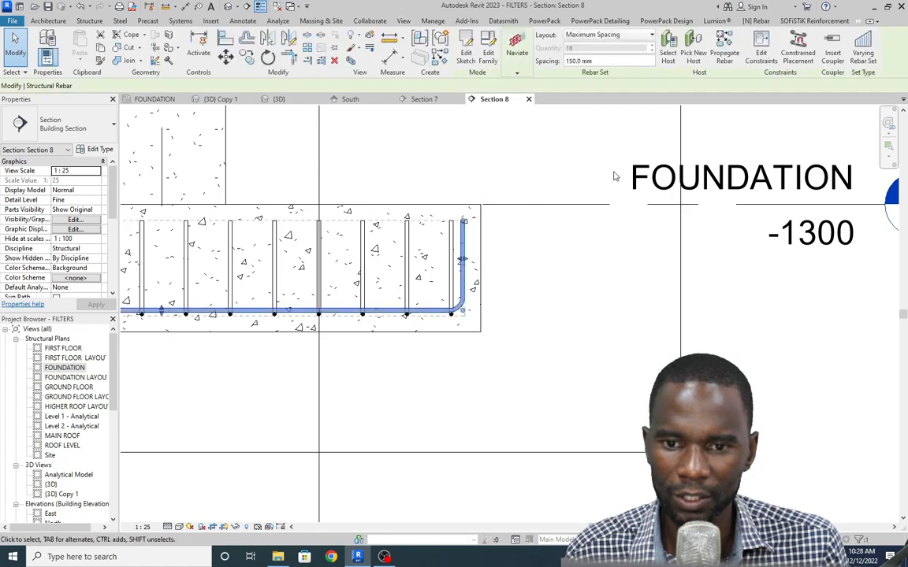
left_click(730, 49)
scroll(462, 258, "up", 4)
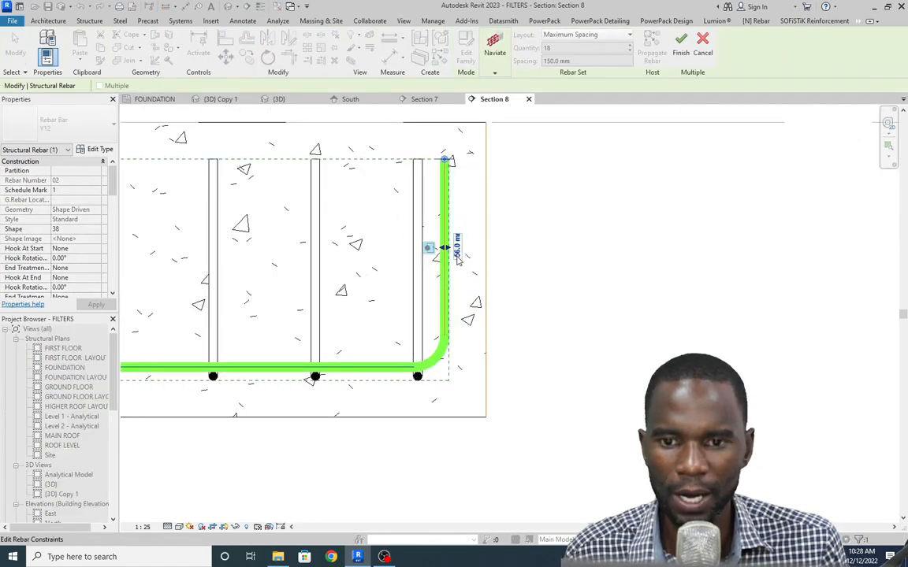
scroll(450, 244, "down", 5)
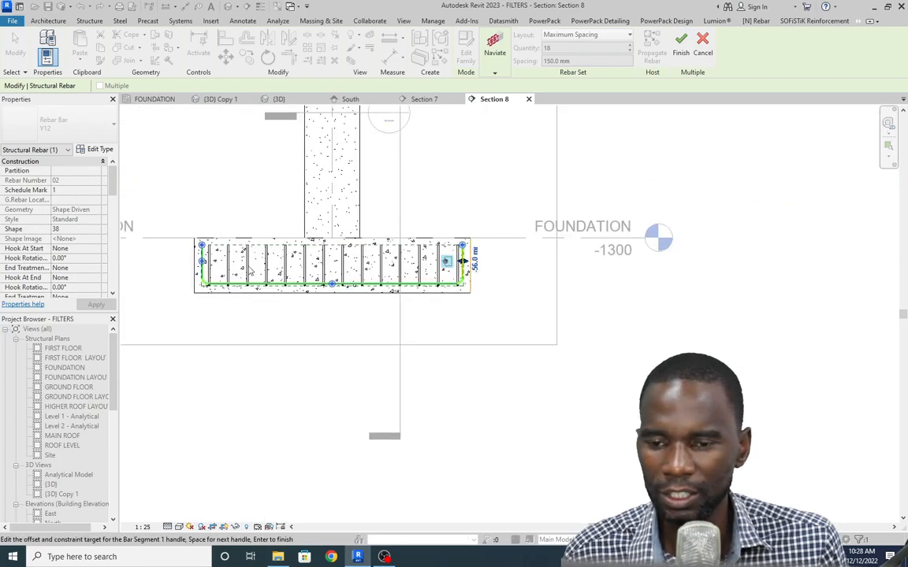
scroll(246, 274, "up", 2)
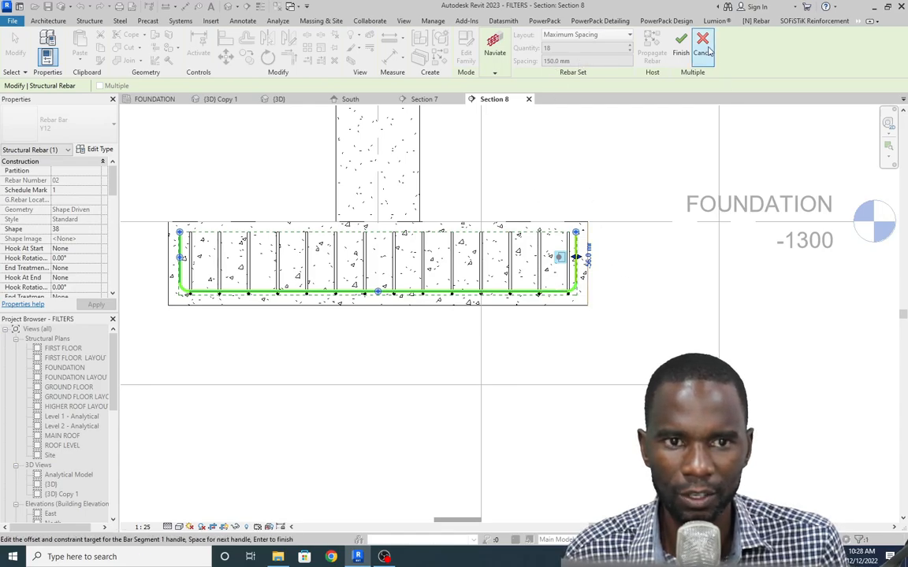
left_click(681, 47)
key("Escape")
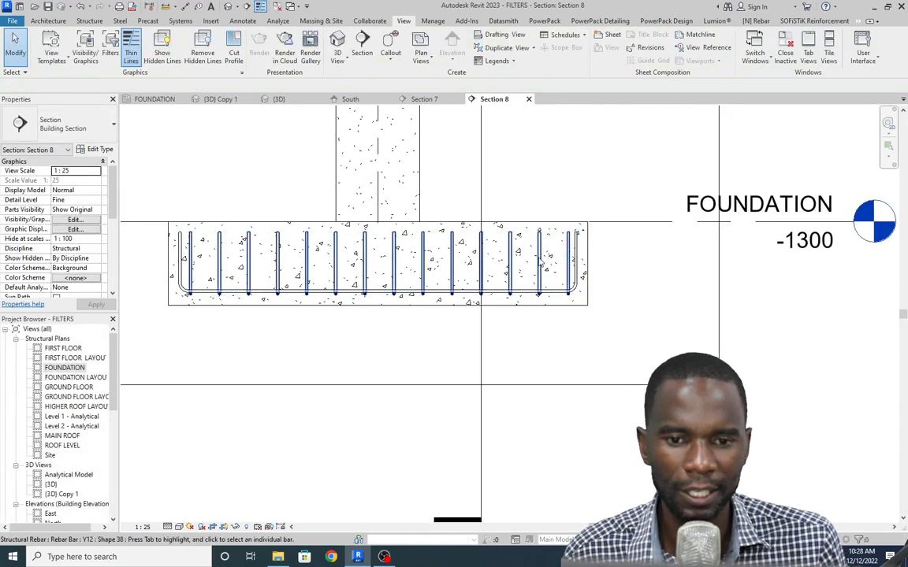
- Open the {3D} view and set its visual style to Wireframe
scroll(292, 326, "down", 5)
scroll(276, 300, "up", 3)
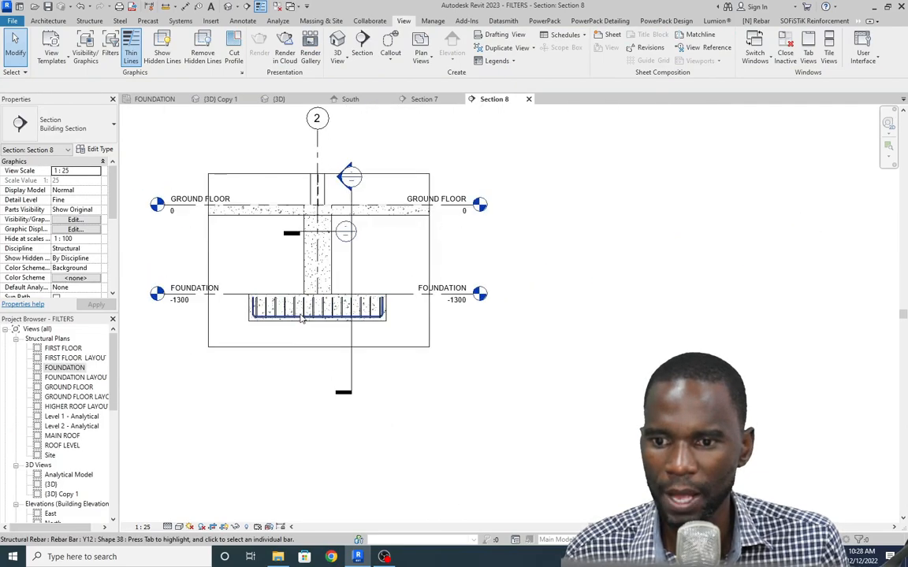
left_click(277, 99)
scroll(282, 301, "up", 2)
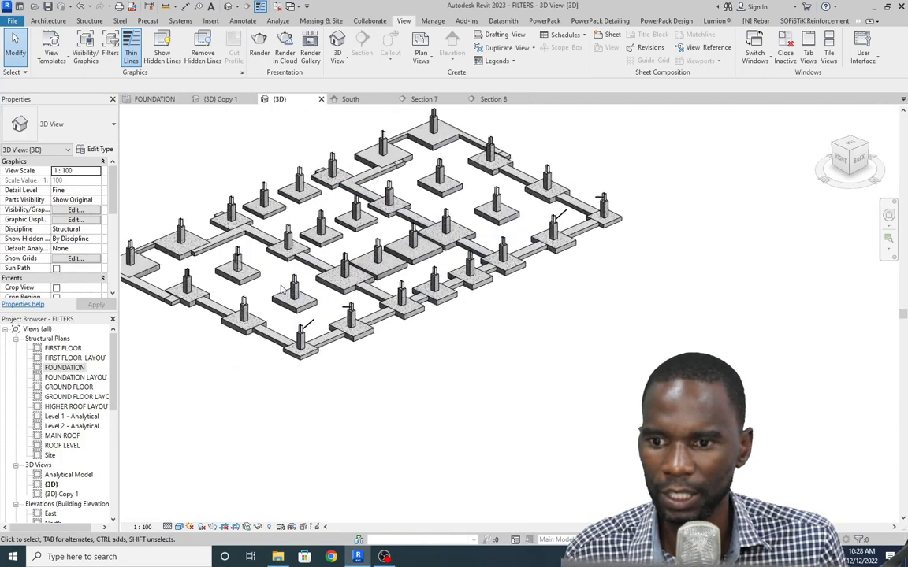
scroll(286, 306, "down", 2)
left_click(178, 527)
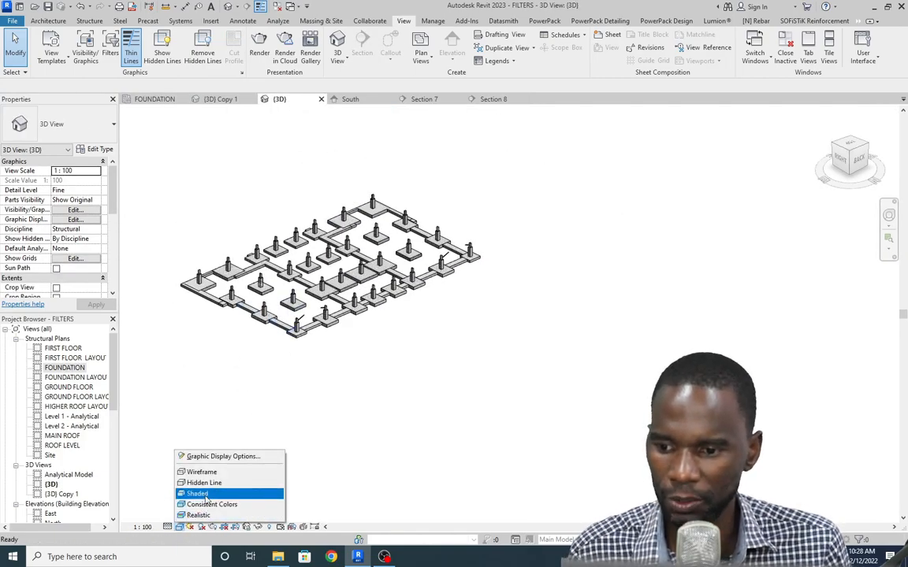
left_click(197, 471)
scroll(407, 251, "up", 6)
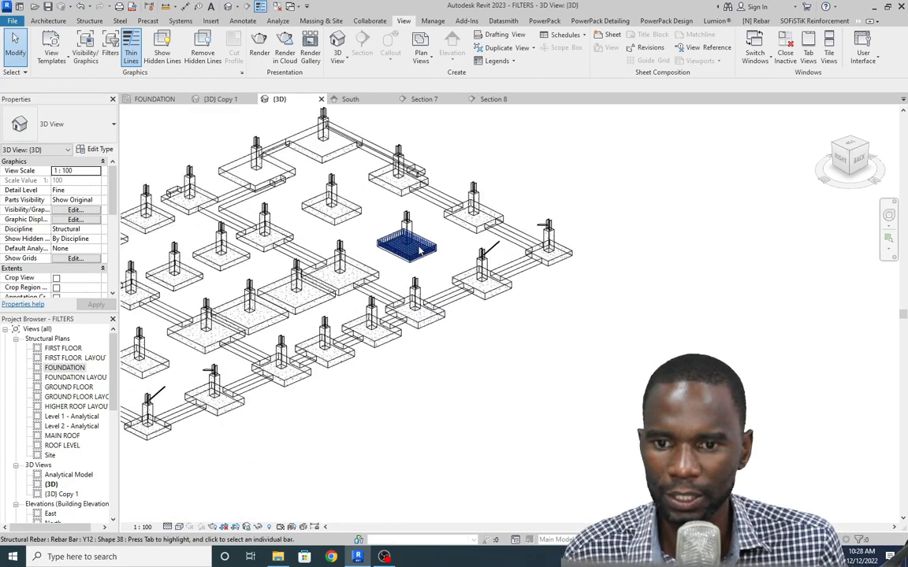
- Examine the reinforced footing's bar cage up close and compare it with the surrounding footings in 3D
scroll(392, 223, "up", 2)
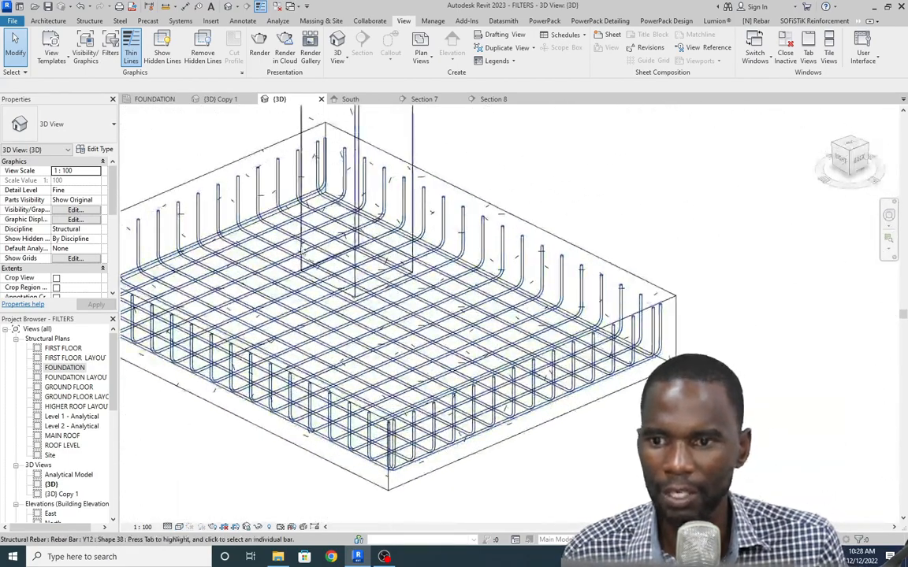
scroll(400, 258, "down", 2)
scroll(400, 258, "down", 5)
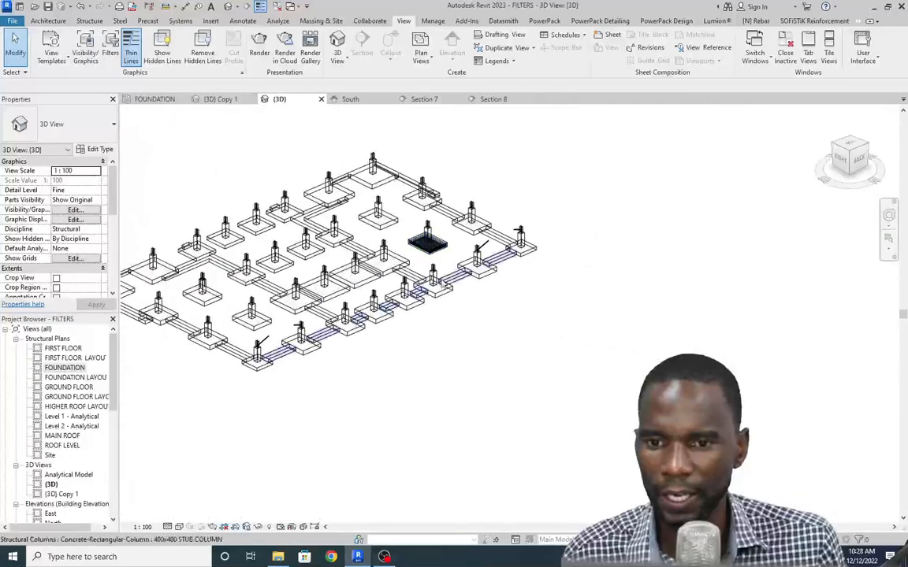
scroll(329, 306, "up", 1)
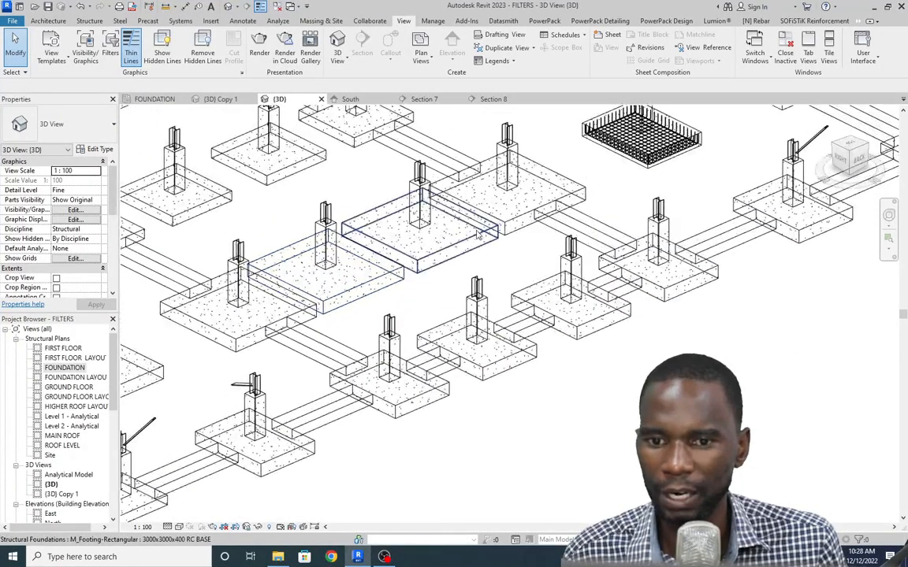
scroll(167, 364, "down", 5)
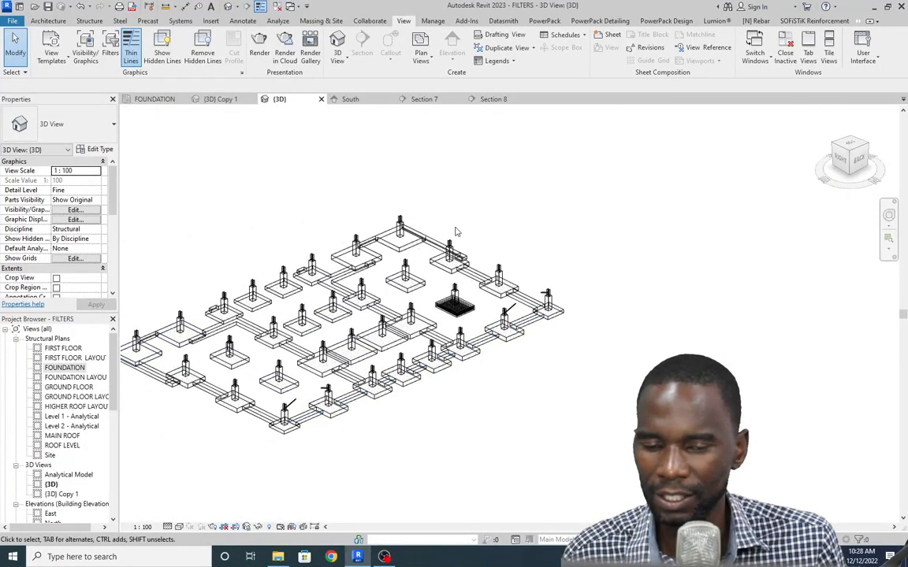
scroll(508, 307, "up", 8)
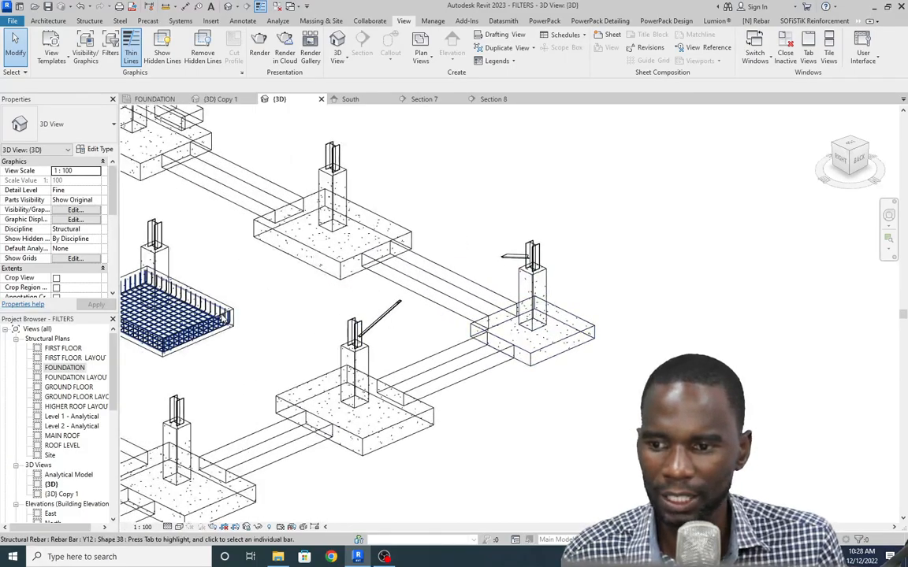
scroll(330, 281, "down", 5)
scroll(276, 409, "up", 5)
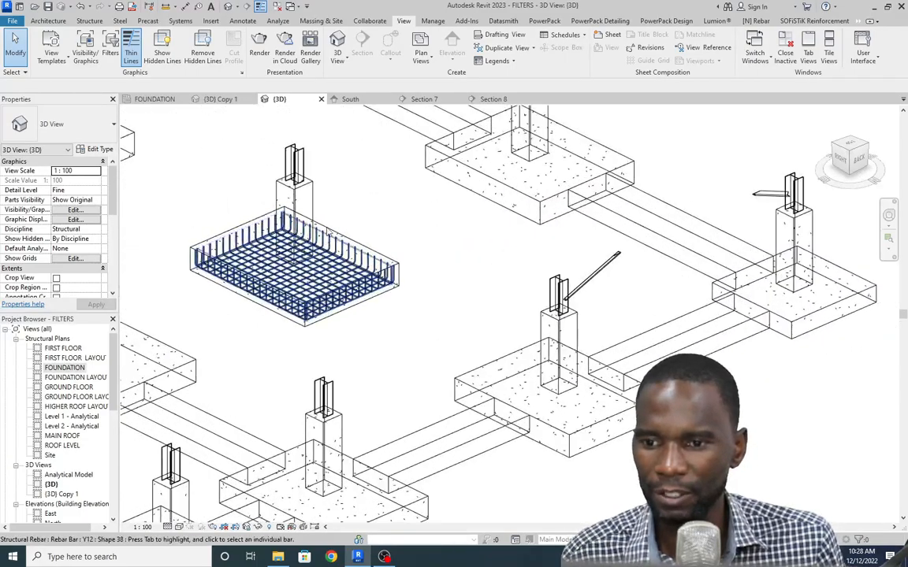
left_click(179, 527)
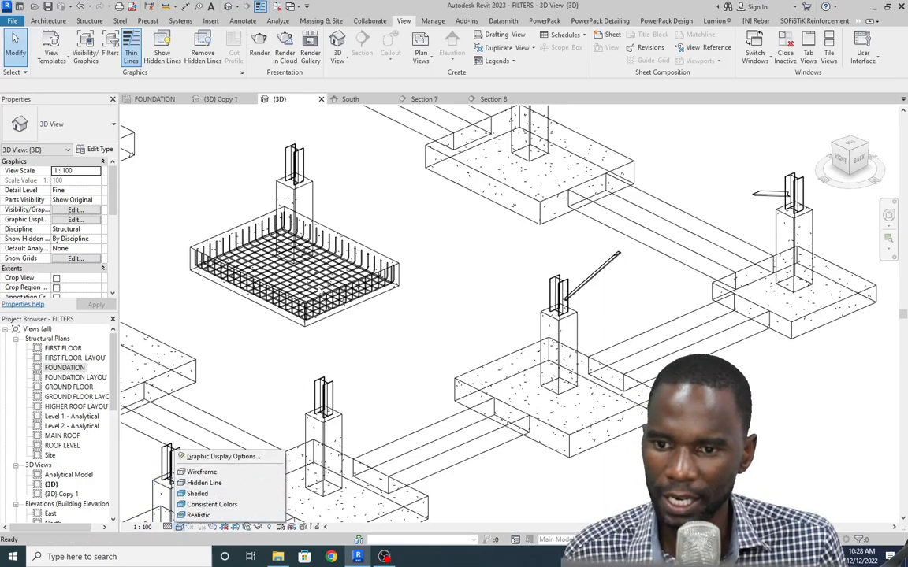
left_click(366, 339)
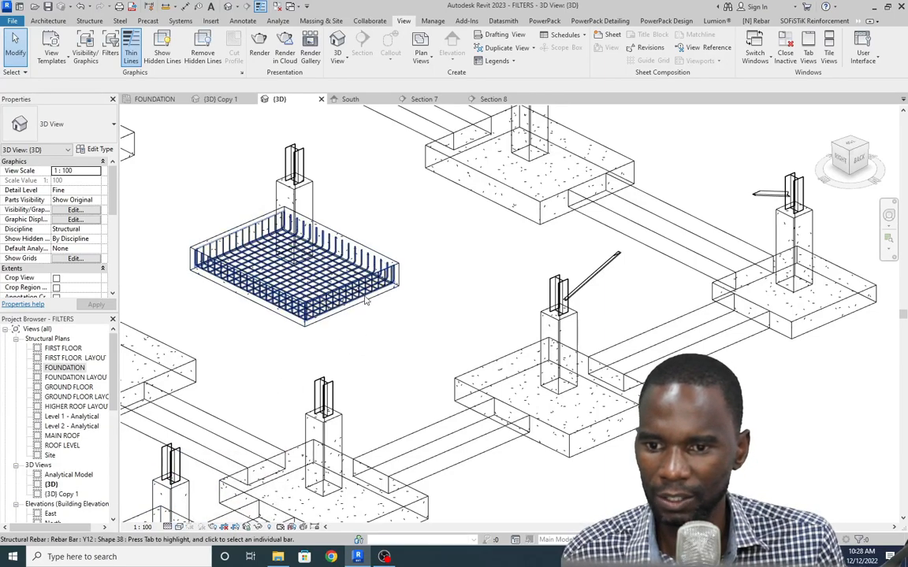
- Select the reinforced 2600x2600x400 RC BASE footing as the rebar source and look over the surrounding footings in 3D
scroll(313, 292, "down", 2)
scroll(351, 268, "up", 4)
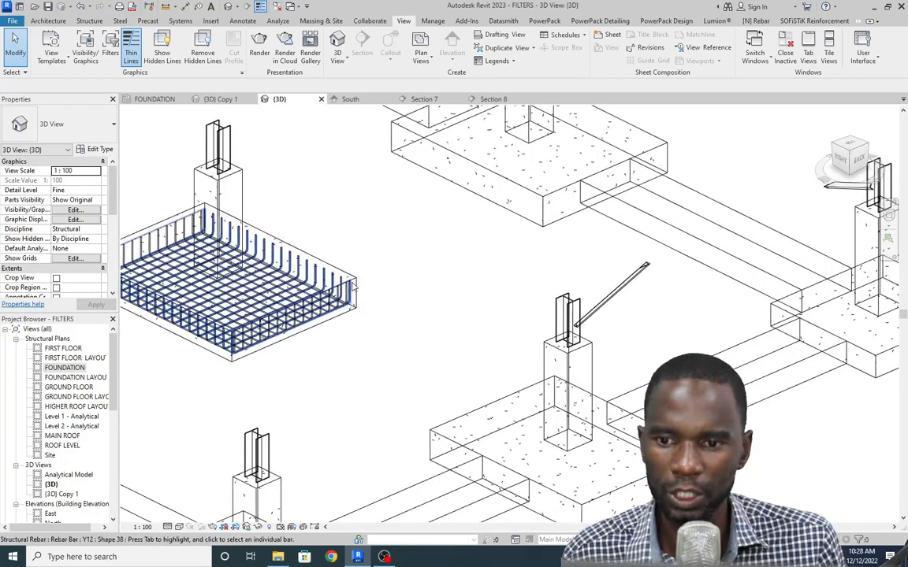
left_click(321, 253)
scroll(395, 241, "down", 1)
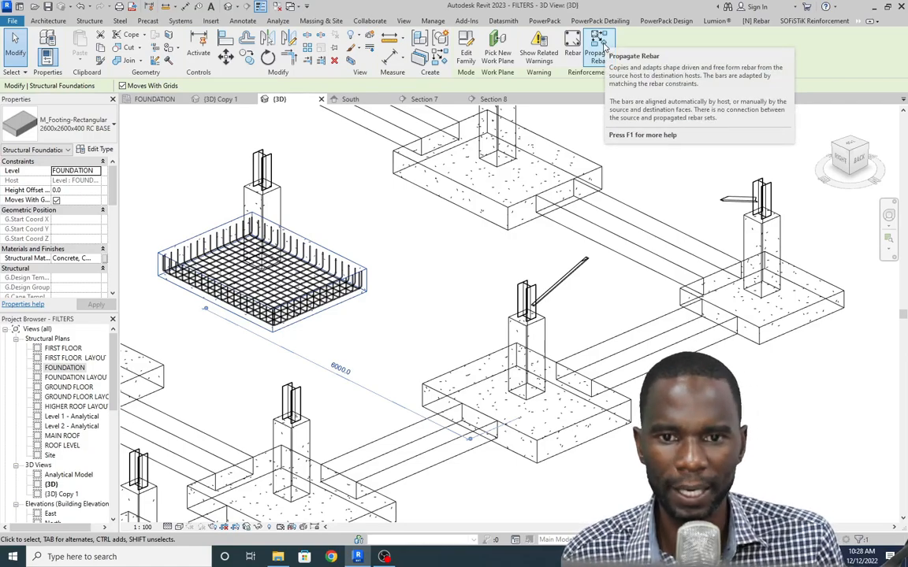
scroll(466, 257, "down", 2)
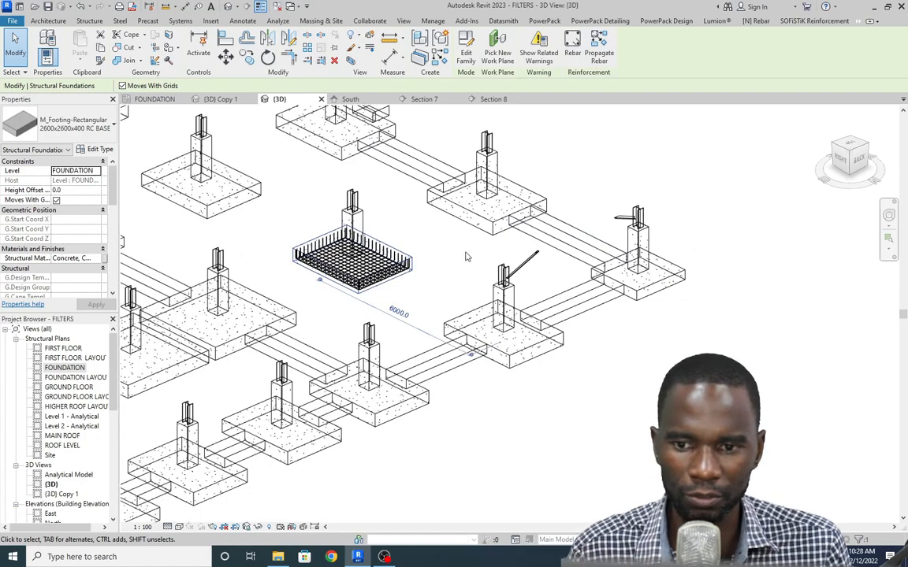
scroll(393, 264, "up", 3)
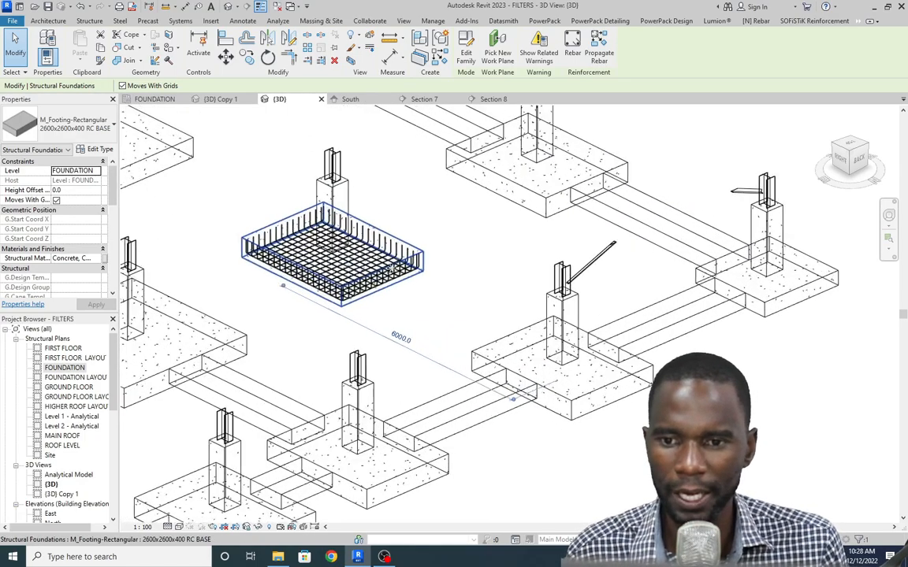
scroll(434, 263, "down", 2)
scroll(435, 263, "down", 3)
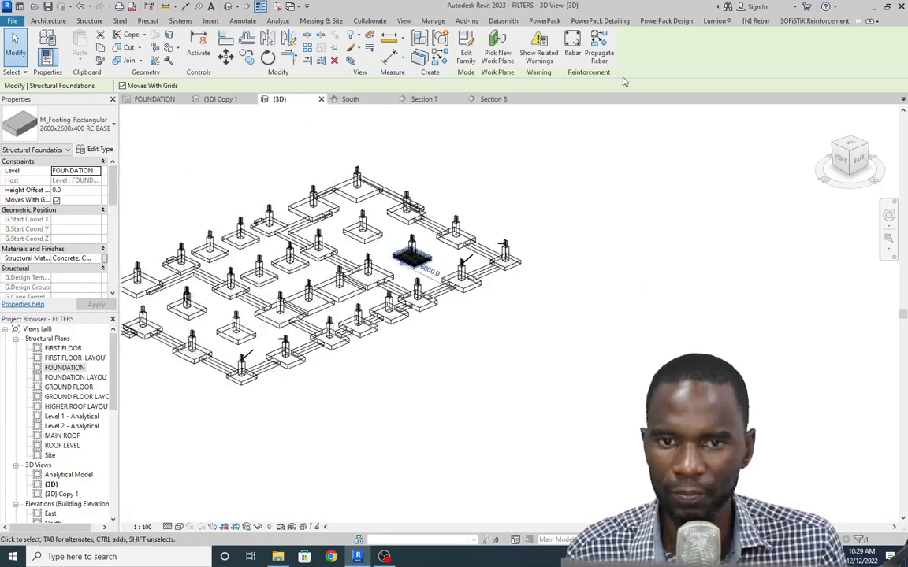
scroll(472, 264, "up", 4)
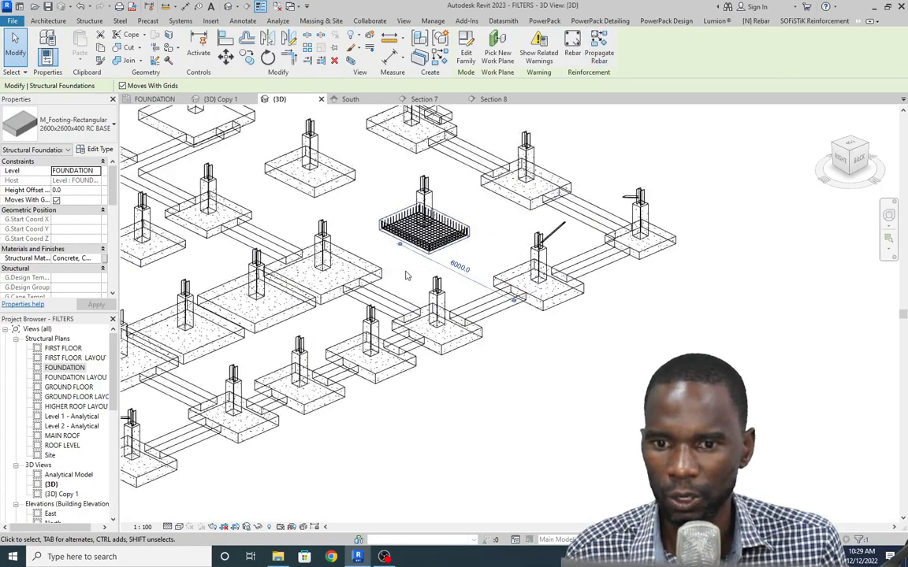
scroll(480, 263, "down", 1)
scroll(480, 262, "down", 2)
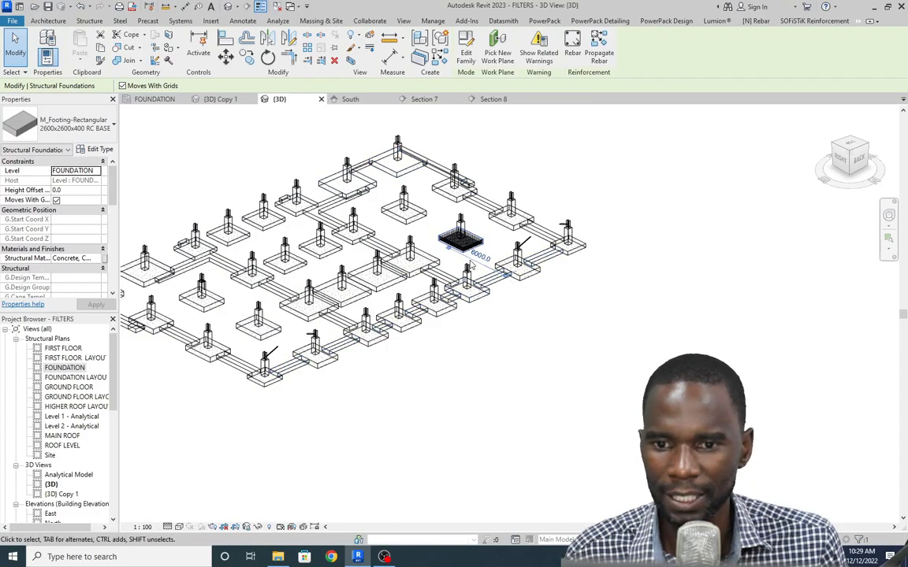
scroll(471, 253, "up", 3)
scroll(482, 257, "down", 2)
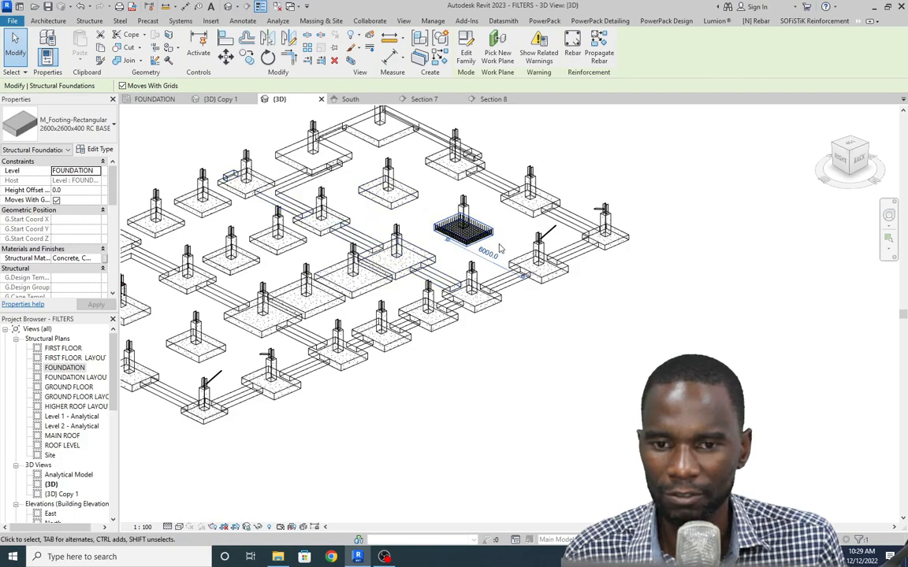
scroll(500, 236, "up", 2)
- Start Propagate Rebar aligned by host from the selected footing and pick six nearby footings as destinations, including the 1800x1800x300 corner footing and the nearest large inner footing
left_click(599, 47)
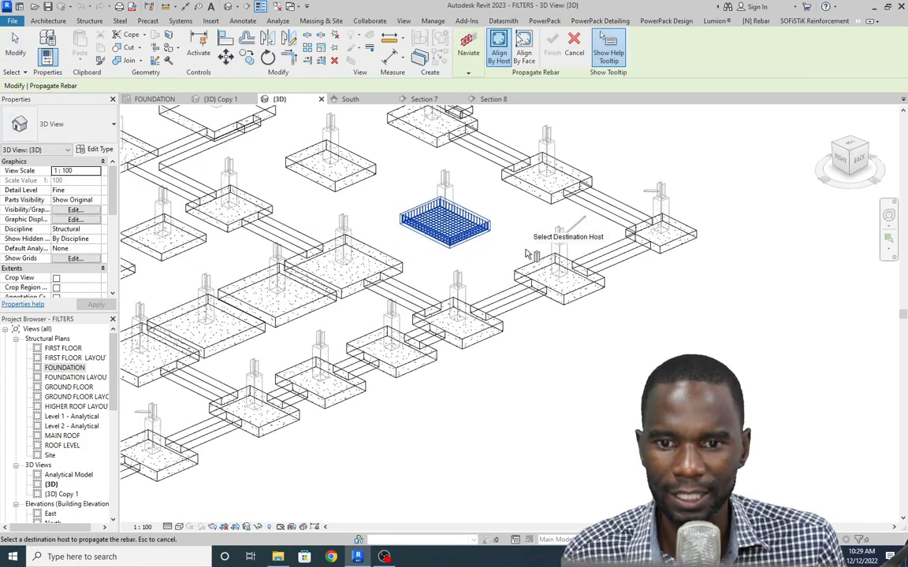
left_click(593, 181)
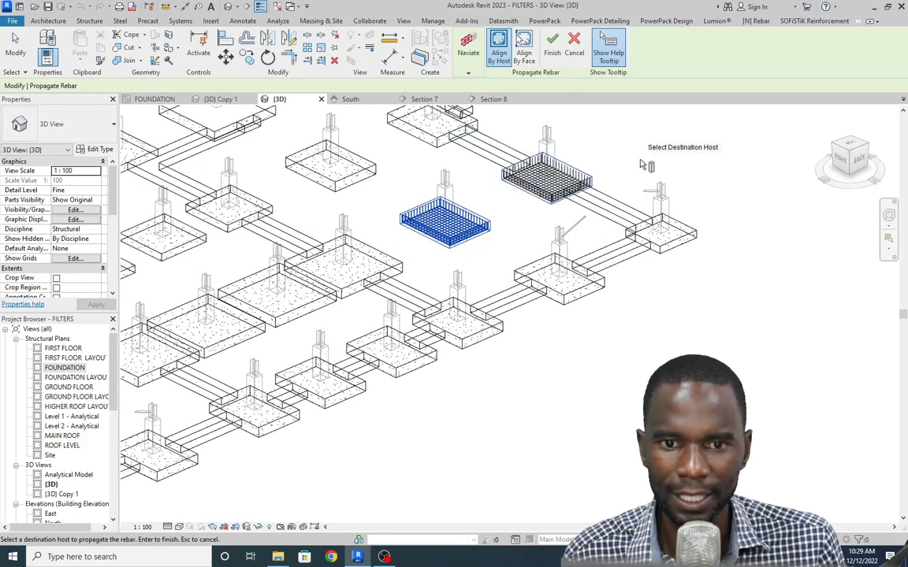
left_click(687, 227)
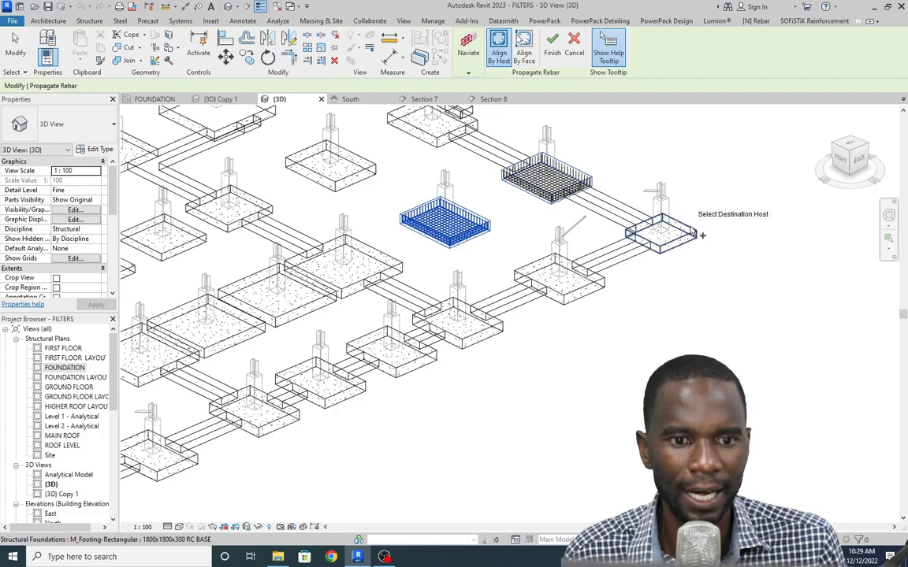
left_click(604, 287)
left_click(461, 324)
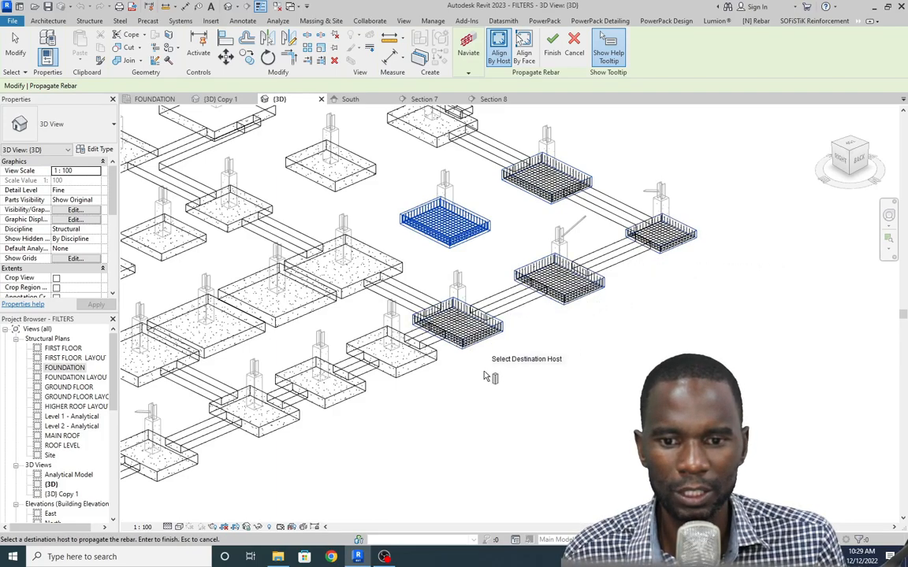
left_click(432, 364)
left_click(339, 268)
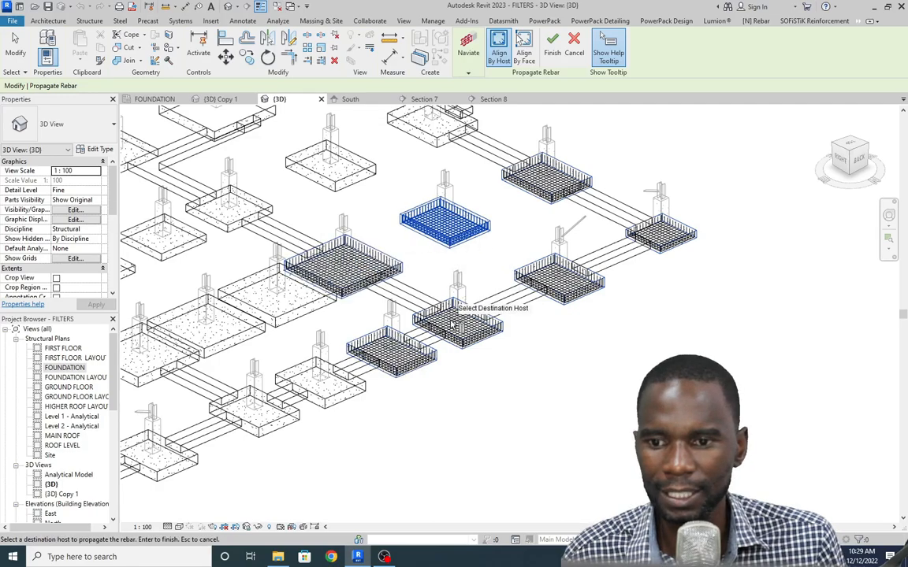
- Extend the rebar propagation to the next two large inner footings, the adjoining edge footing and the footings on the building's far side
left_click(303, 319)
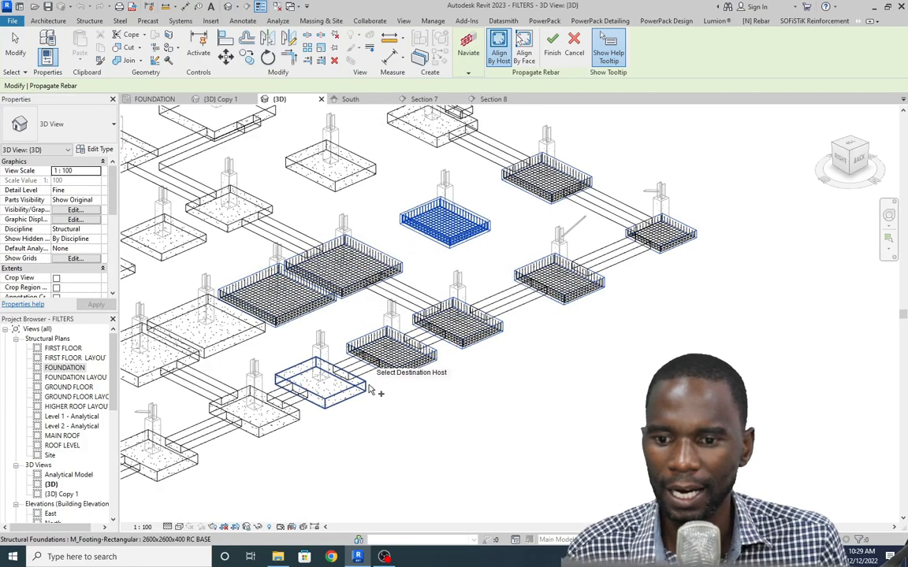
left_click(351, 369)
left_click(251, 339)
left_click(235, 193)
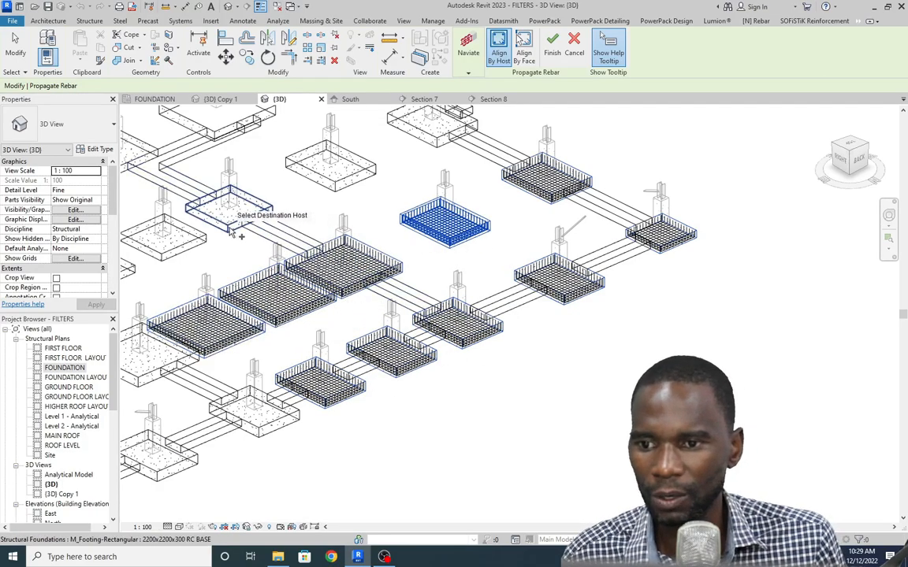
left_click(380, 170)
scroll(378, 163, "down", 2)
scroll(370, 145, "up", 2)
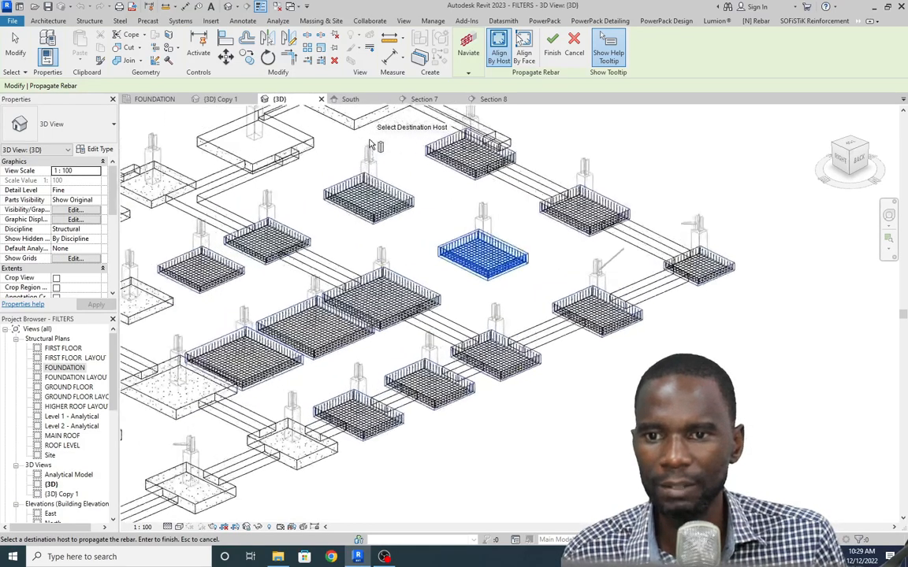
scroll(331, 170, "down", 2)
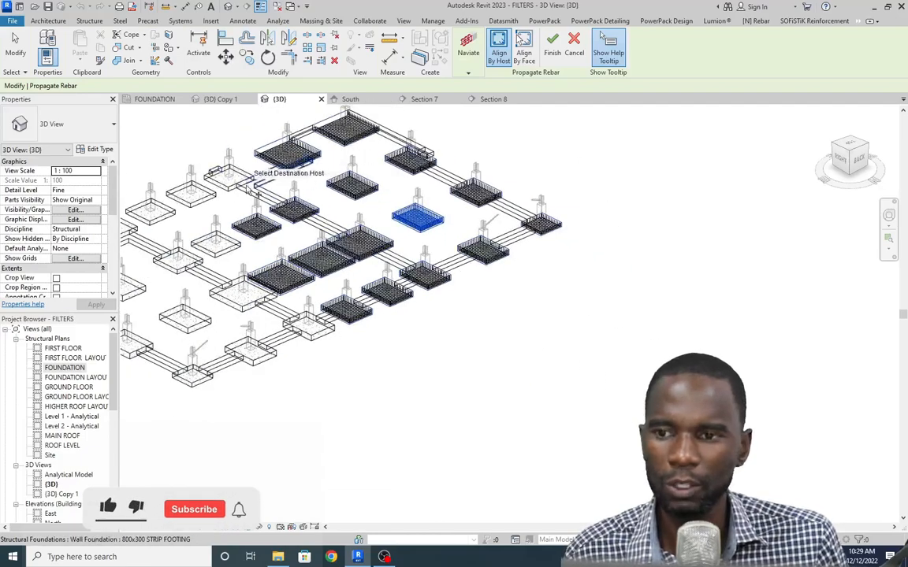
scroll(250, 188, "up", 2)
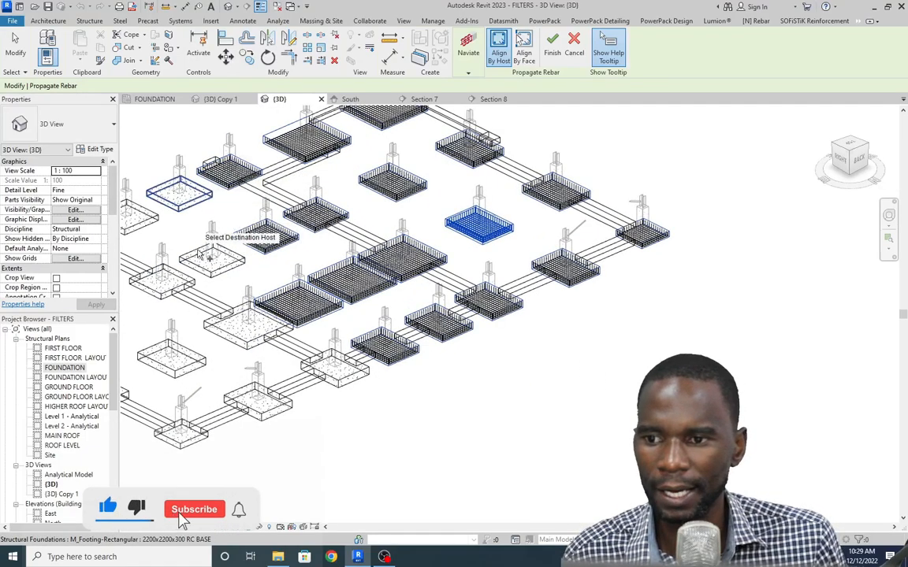
- Add the middle-row footings, the last large inner footing and the near-edge footings through to its other corner footing as rebar destinations
left_click(180, 193)
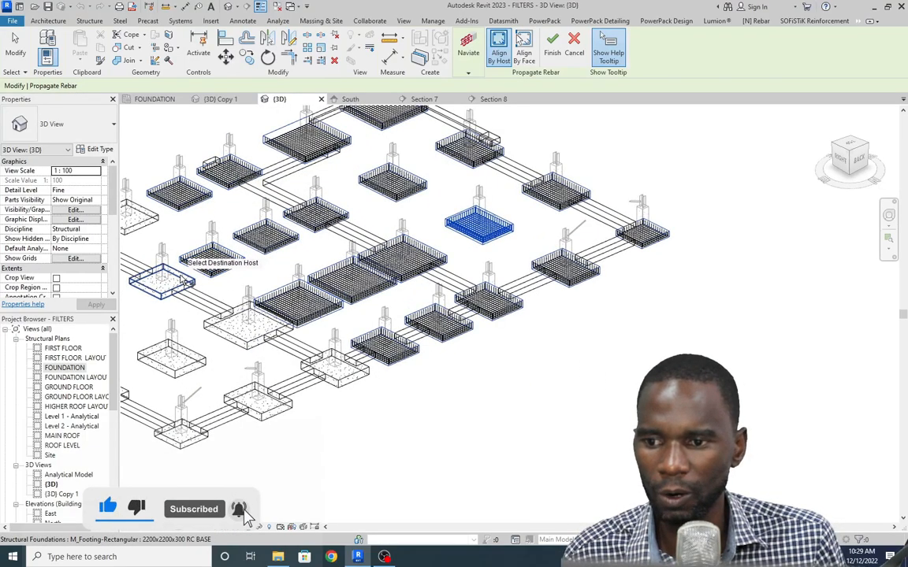
left_click(183, 282)
left_click(229, 337)
left_click(185, 361)
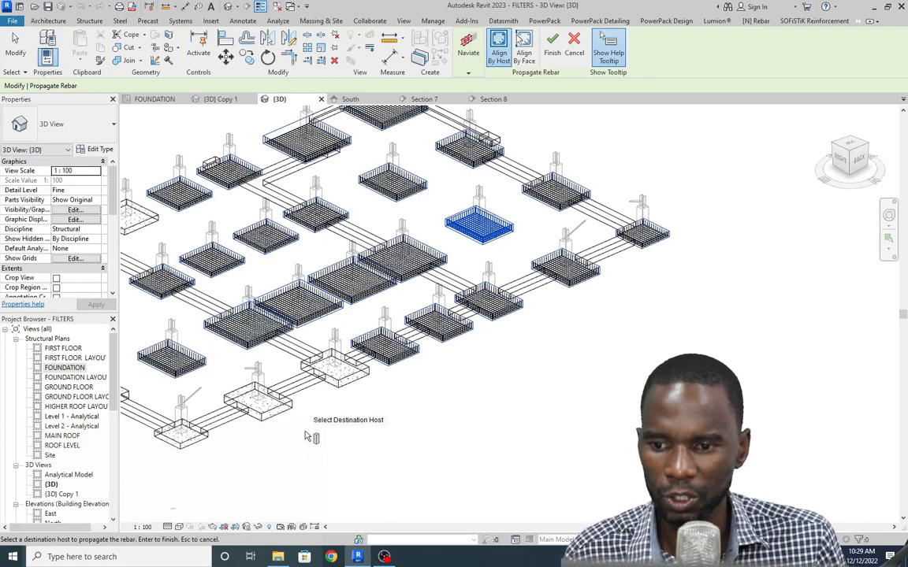
left_click(280, 398)
left_click(327, 371)
left_click(175, 426)
- Pick the remaining unreinforced footings at the building's opposite end as rebar destinations, including its two large 3000x3000x400 footings
scroll(205, 418, "up", 4)
scroll(264, 381, "down", 5)
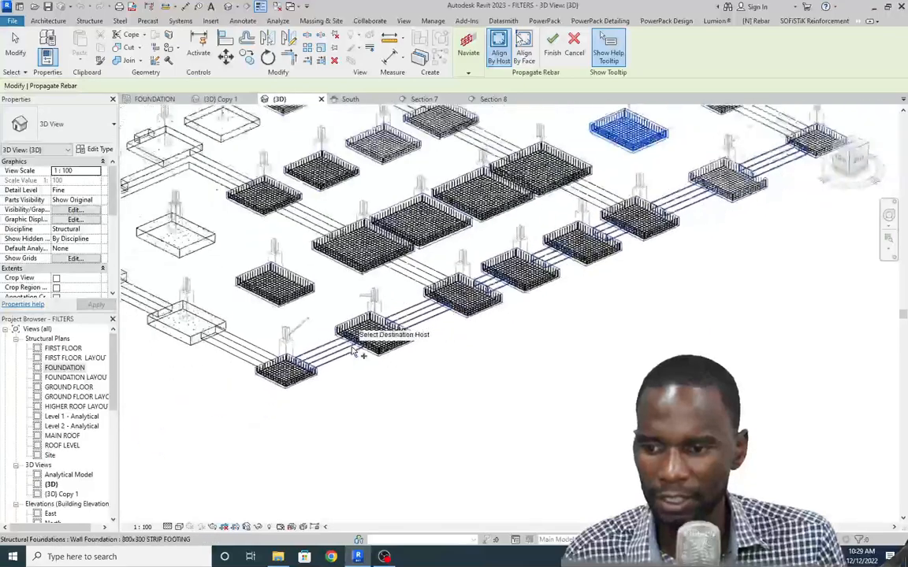
scroll(284, 299, "up", 2)
left_click(276, 286)
left_click(308, 209)
left_click(266, 225)
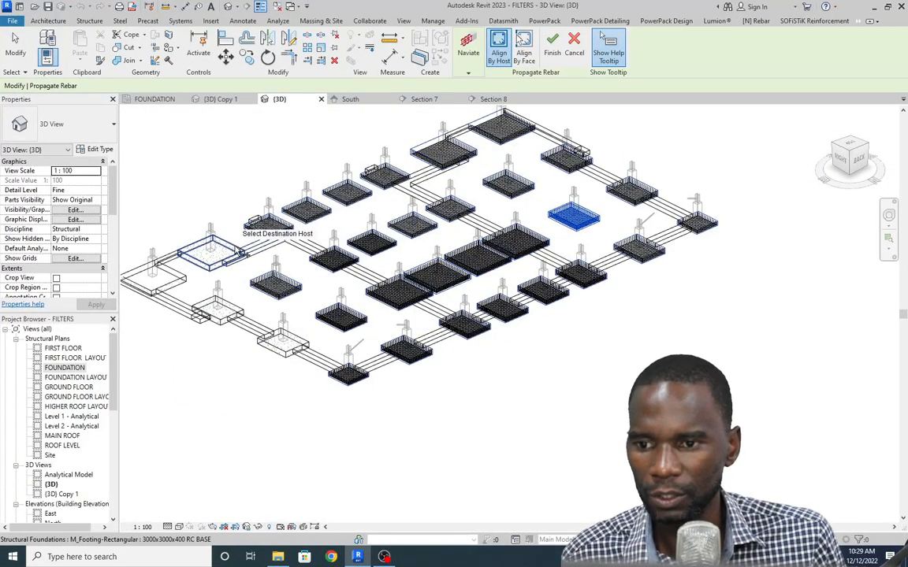
left_click(207, 244)
left_click(162, 272)
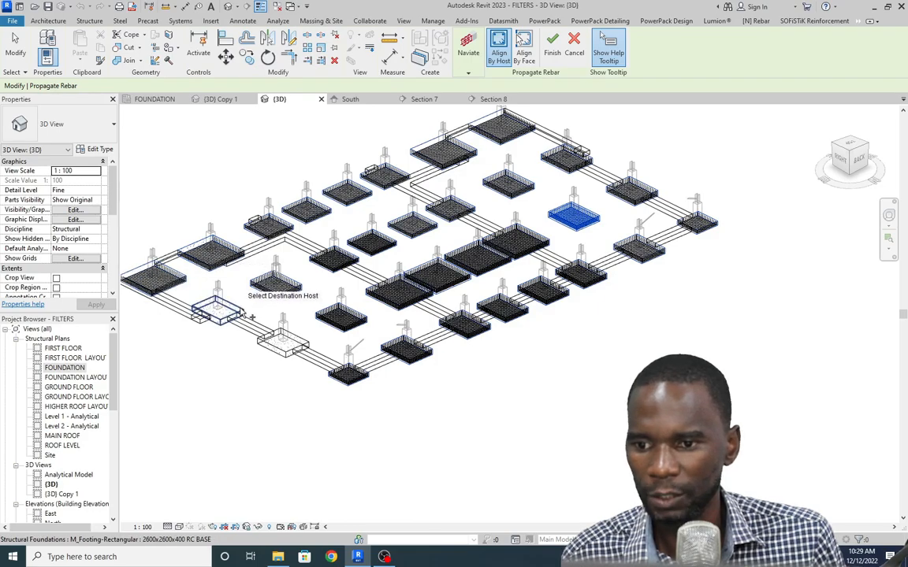
left_click(294, 335)
- Check the propagated bars across the whole foundation and finish the rebar propagation
scroll(269, 345, "down", 3)
scroll(478, 238, "up", 4)
scroll(476, 259, "down", 2)
scroll(505, 209, "up", 1)
left_click(552, 53)
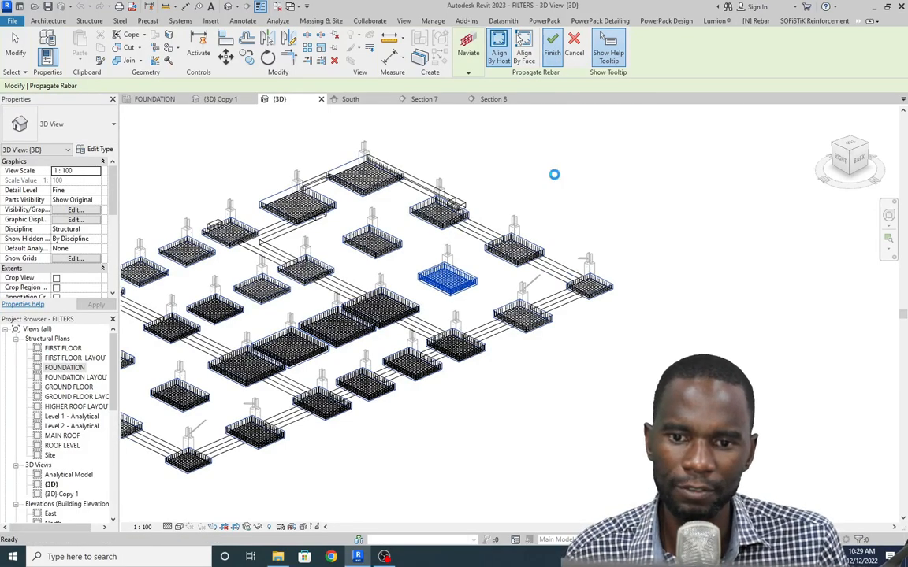
- Examine the propagated bar cage inside the small corner footing in 3D
scroll(326, 401, "down", 2)
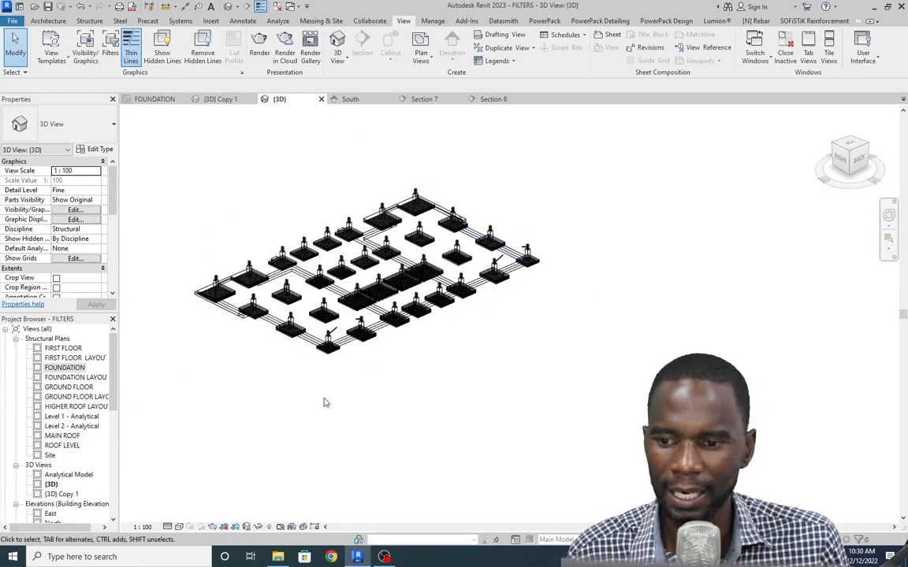
scroll(326, 347, "up", 6)
scroll(311, 356, "up", 5)
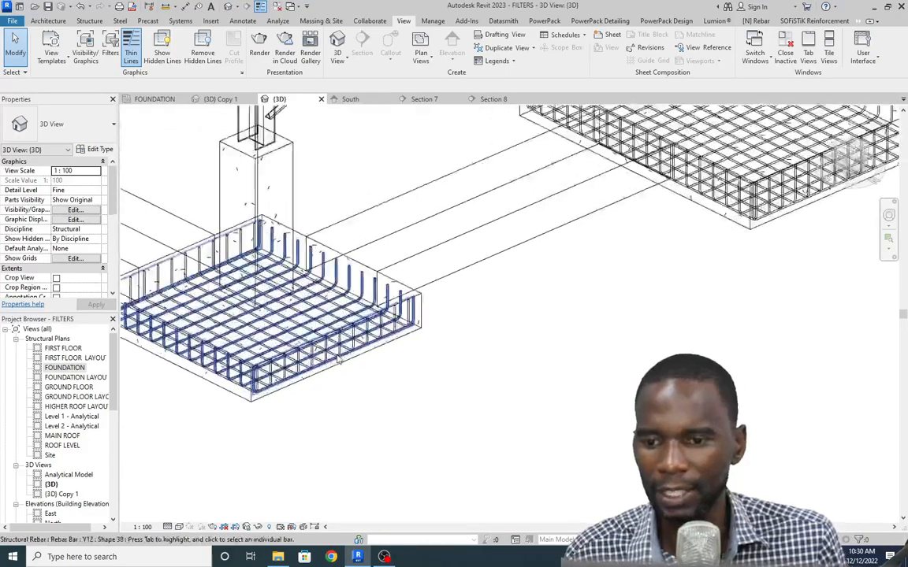
scroll(406, 353, "up", 2)
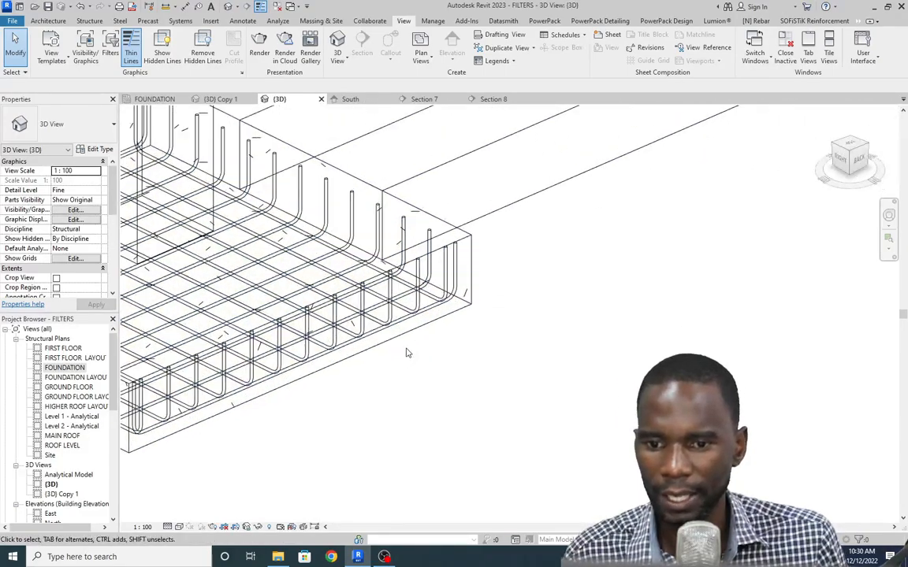
scroll(407, 348, "down", 4)
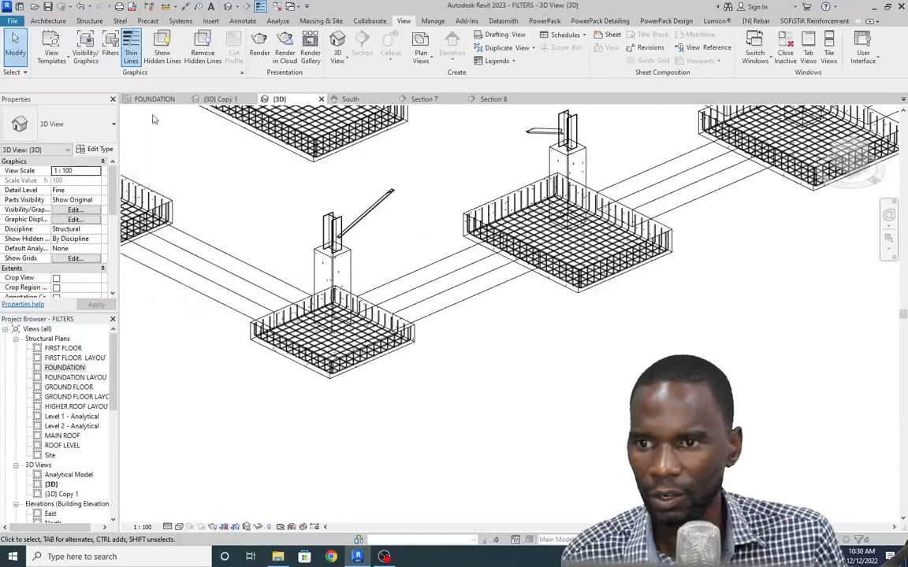
- In the FOUNDATION plan, move the horizontal section line from the footing at grids E/2 to the corner footing at F/1
left_click(155, 99)
scroll(310, 292, "down", 6)
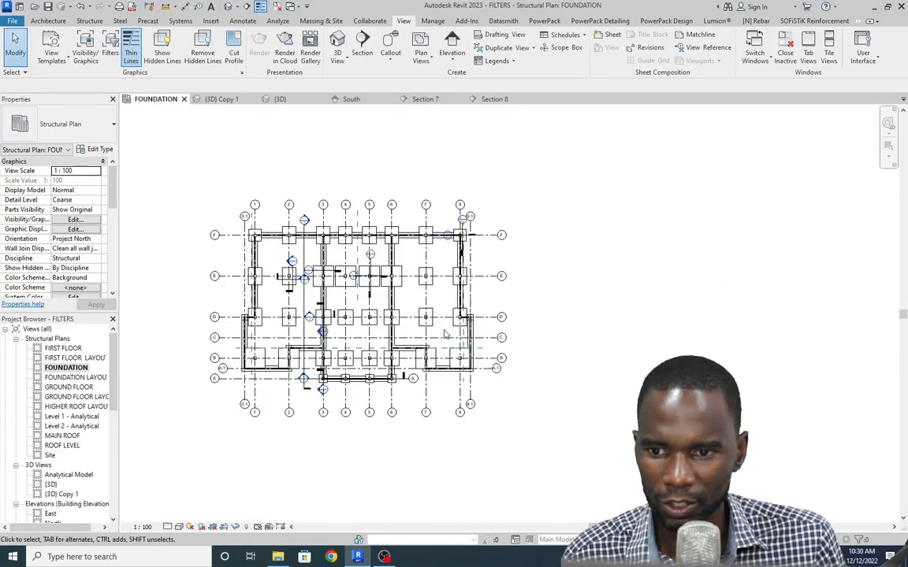
scroll(257, 230, "up", 6)
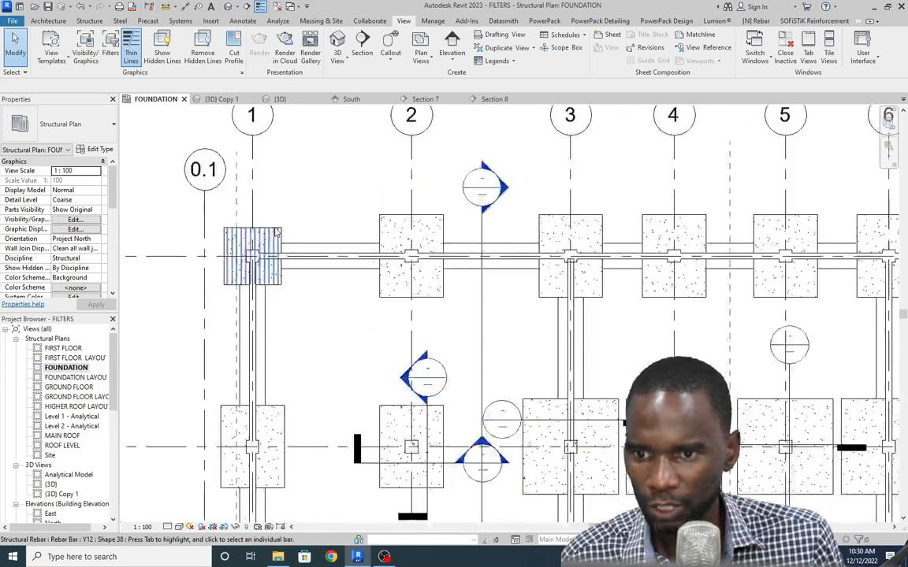
scroll(422, 251, "down", 3)
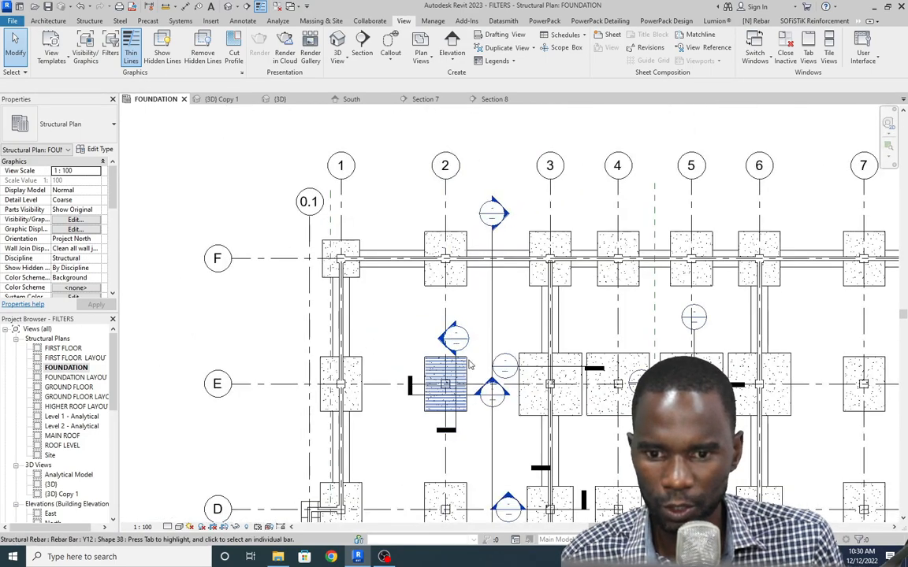
scroll(441, 347, "up", 1)
scroll(463, 385, "up", 2)
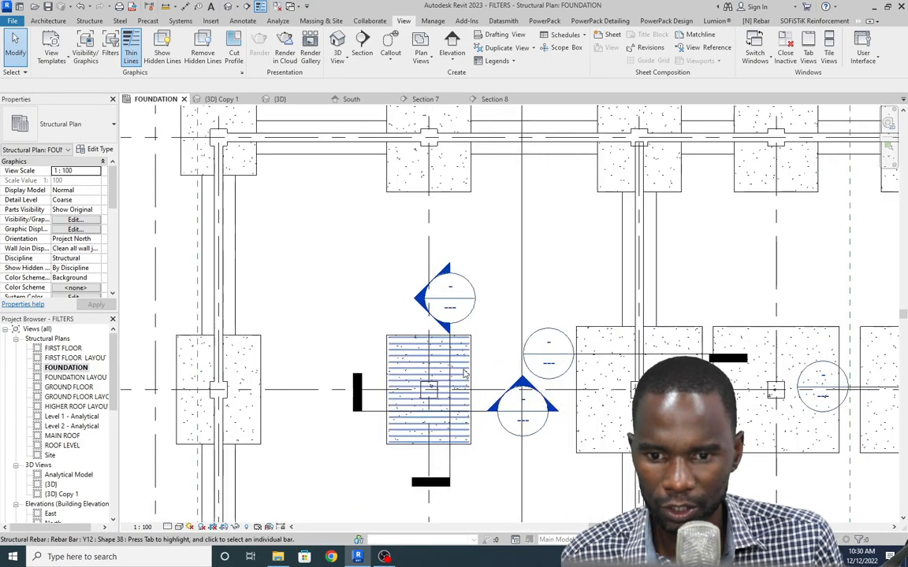
left_click(484, 407)
scroll(441, 408, "down", 3)
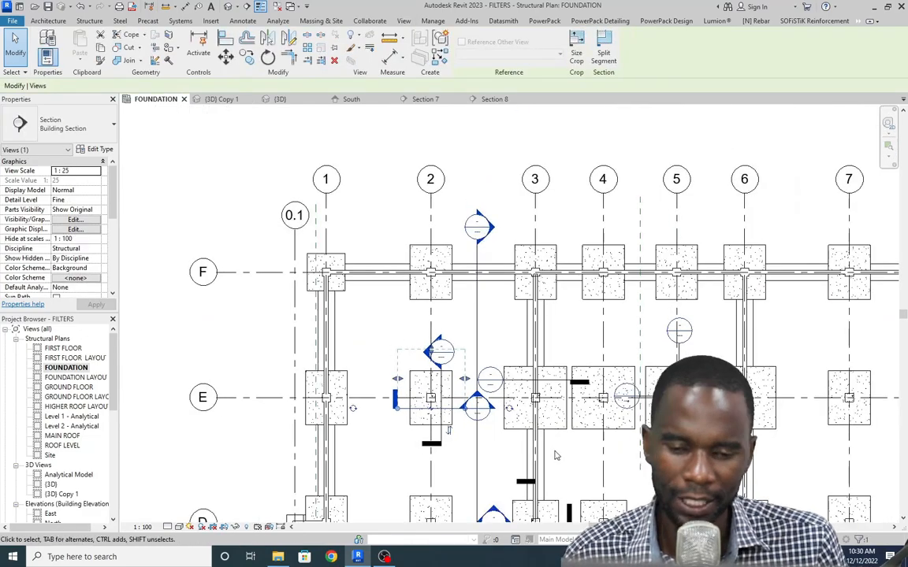
left_click_drag(448, 409, 342, 266)
left_click(386, 217)
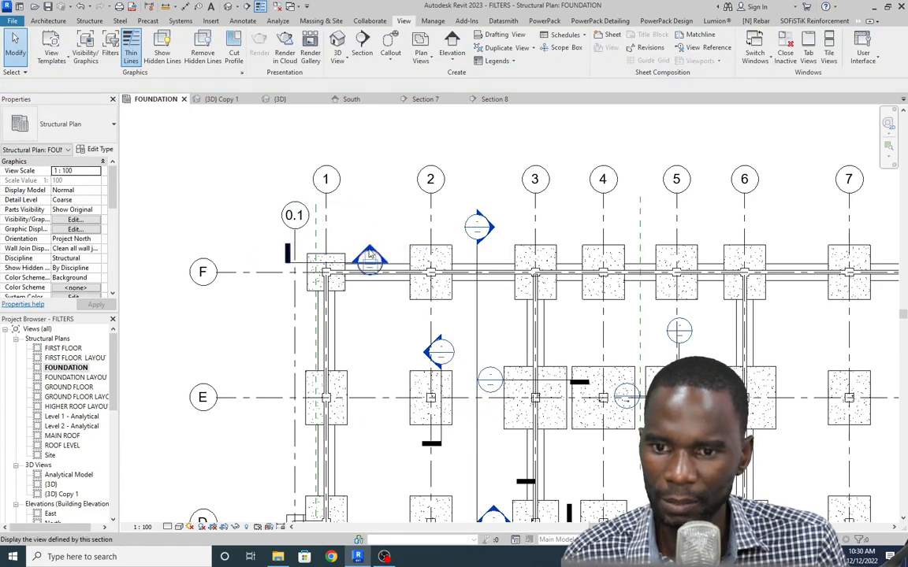
- Open the moved section's view and check the constraints of the corner footing's Y12 shape 38 bar set without changing them
double_click(369, 254)
scroll(528, 316, "up", 3)
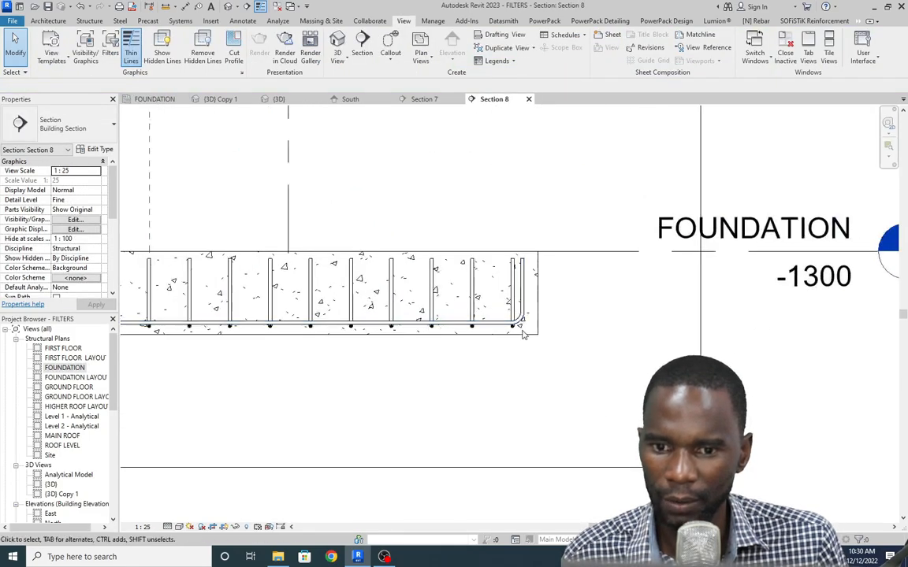
left_click(526, 293)
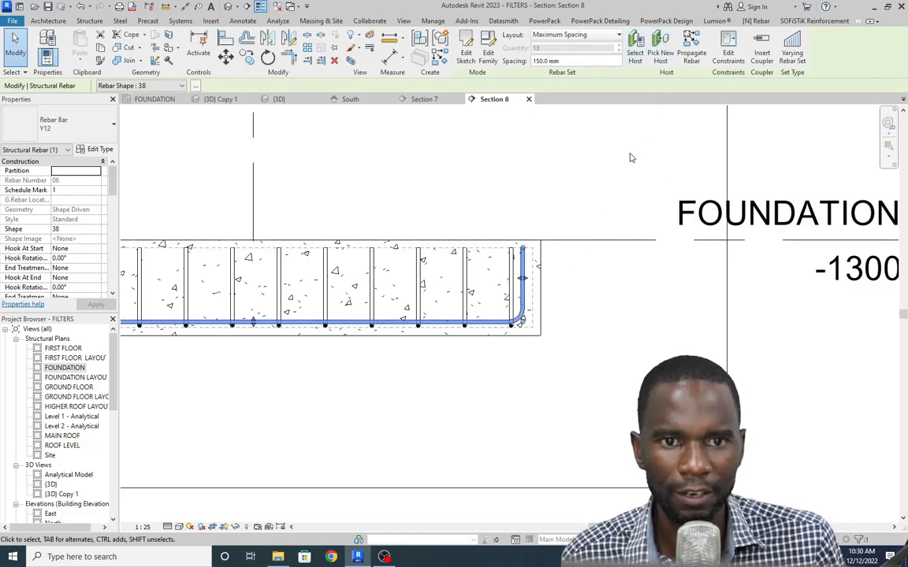
left_click(728, 55)
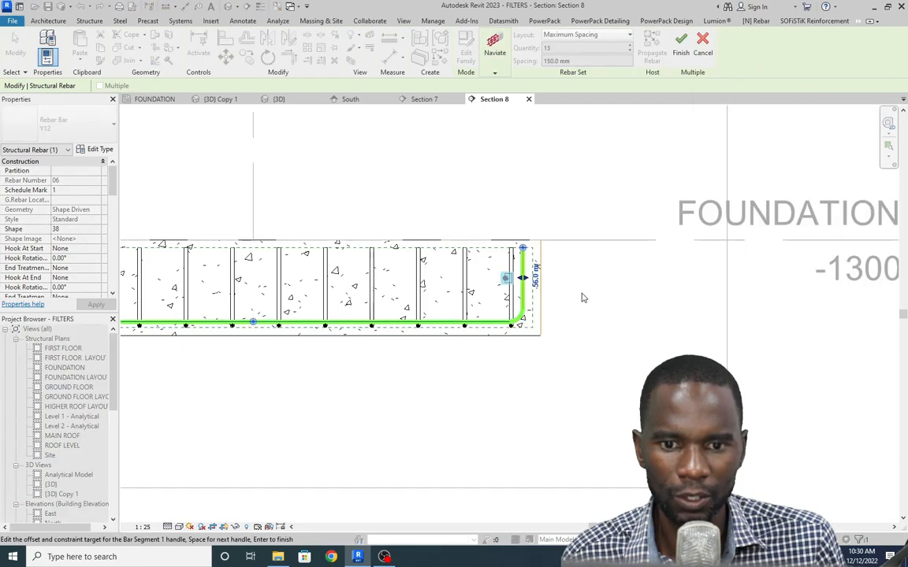
scroll(546, 307, "up", 2)
scroll(521, 312, "down", 7)
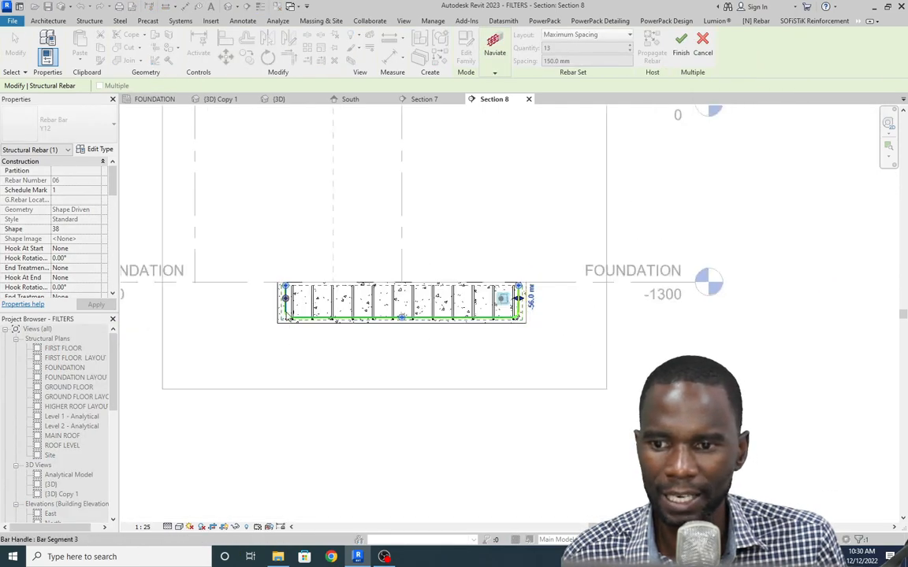
scroll(285, 306, "up", 1)
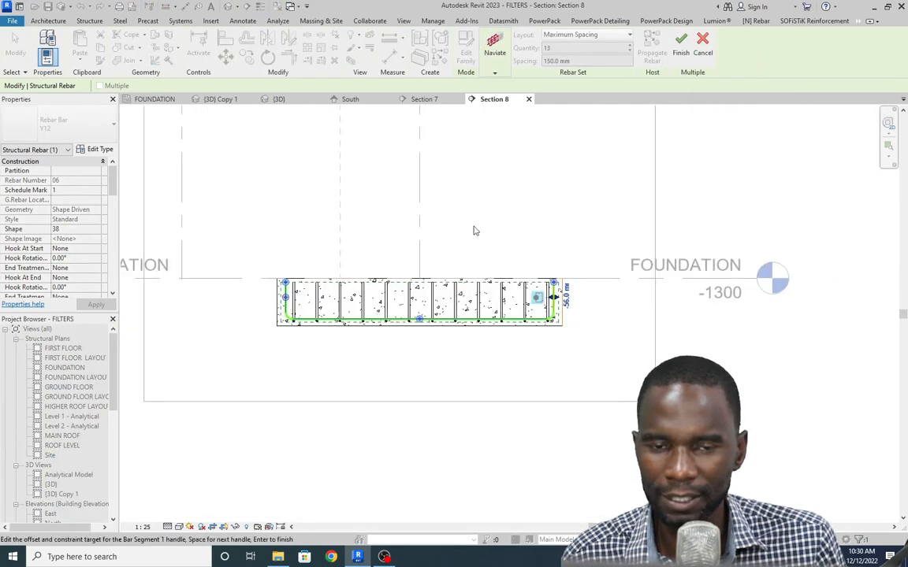
left_click(681, 41)
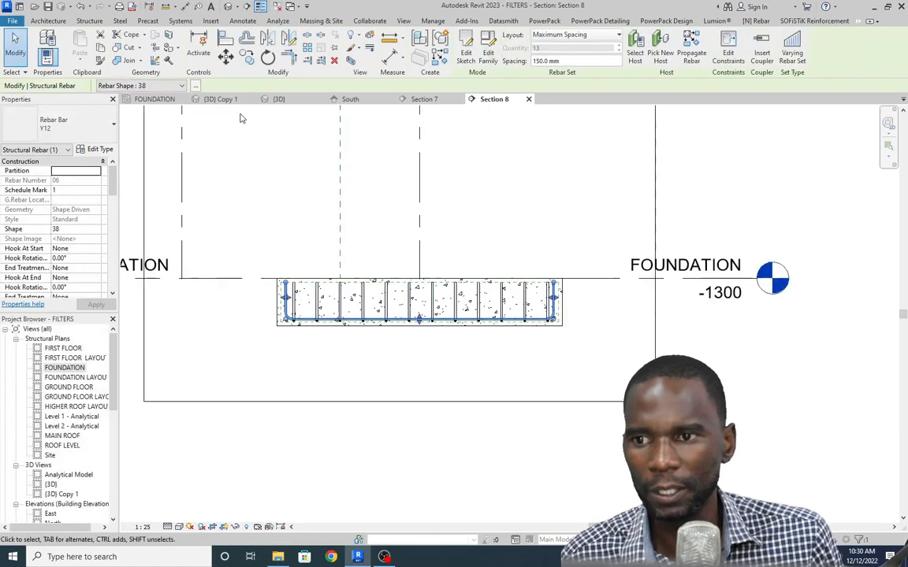
- Return to the default 3D view, clear the rebar selection and review the reinforcement across all the pad footings
left_click(284, 99)
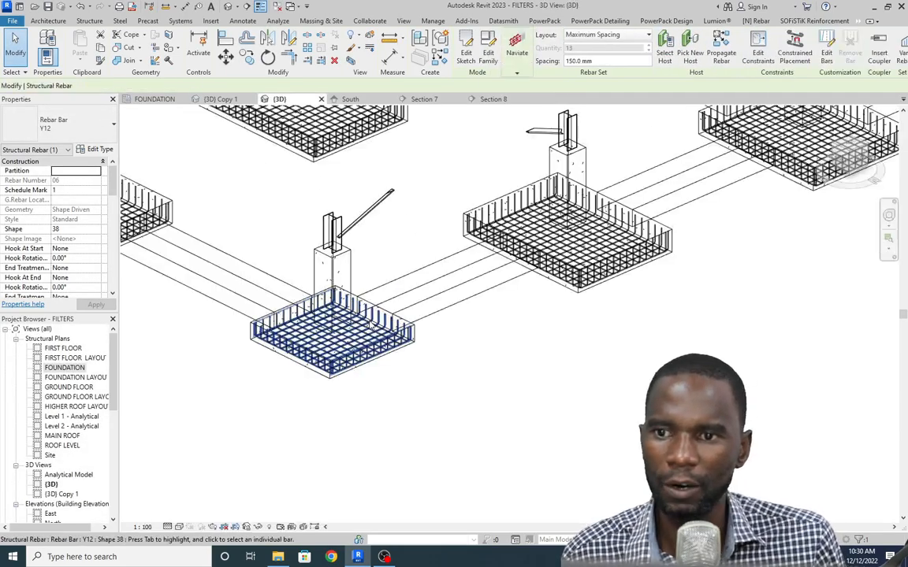
scroll(329, 336, "down", 3)
scroll(330, 337, "down", 3)
scroll(414, 253, "up", 4)
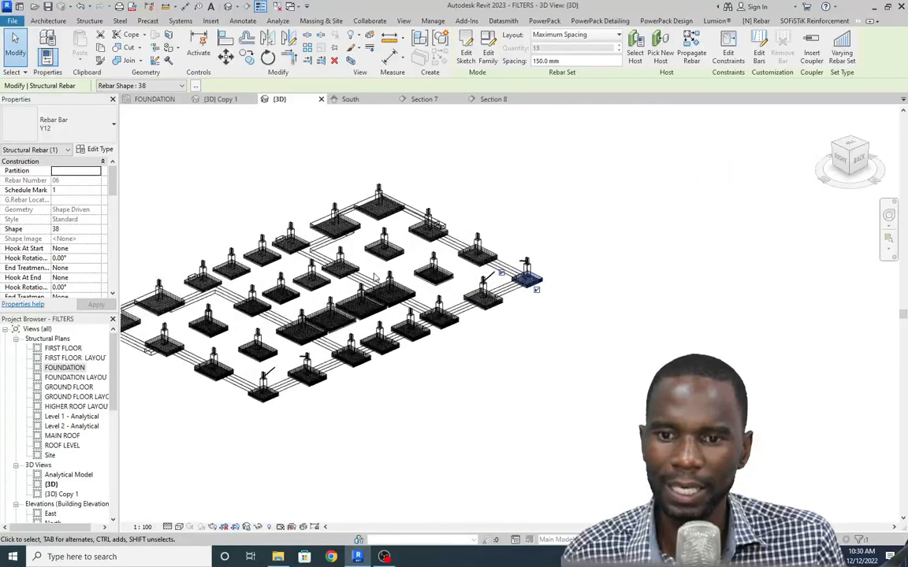
left_click(471, 222)
scroll(465, 224, "down", 2)
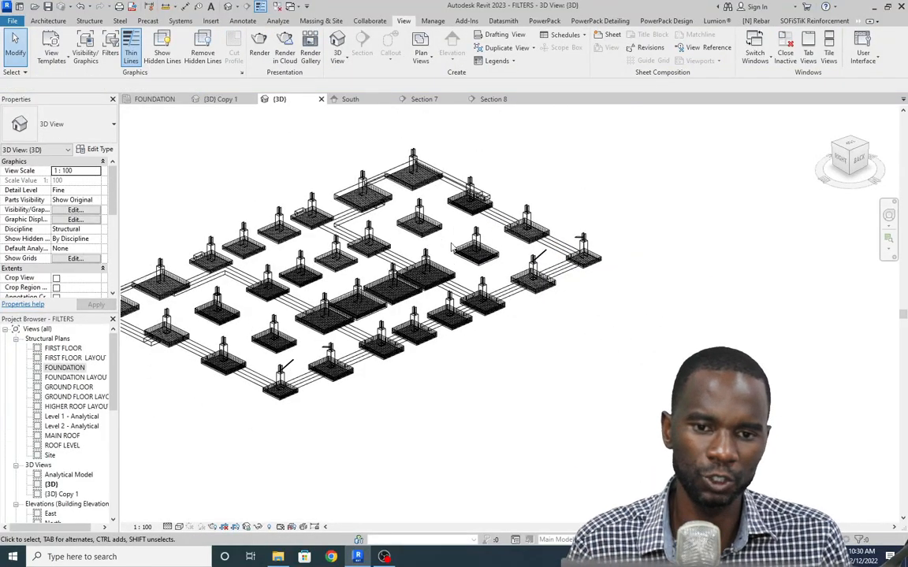
scroll(452, 244, "up", 2)
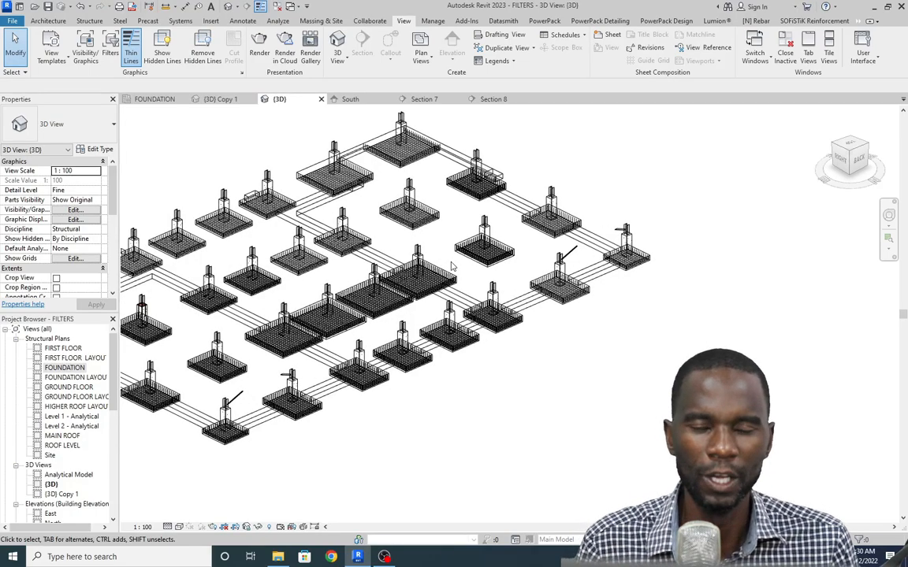